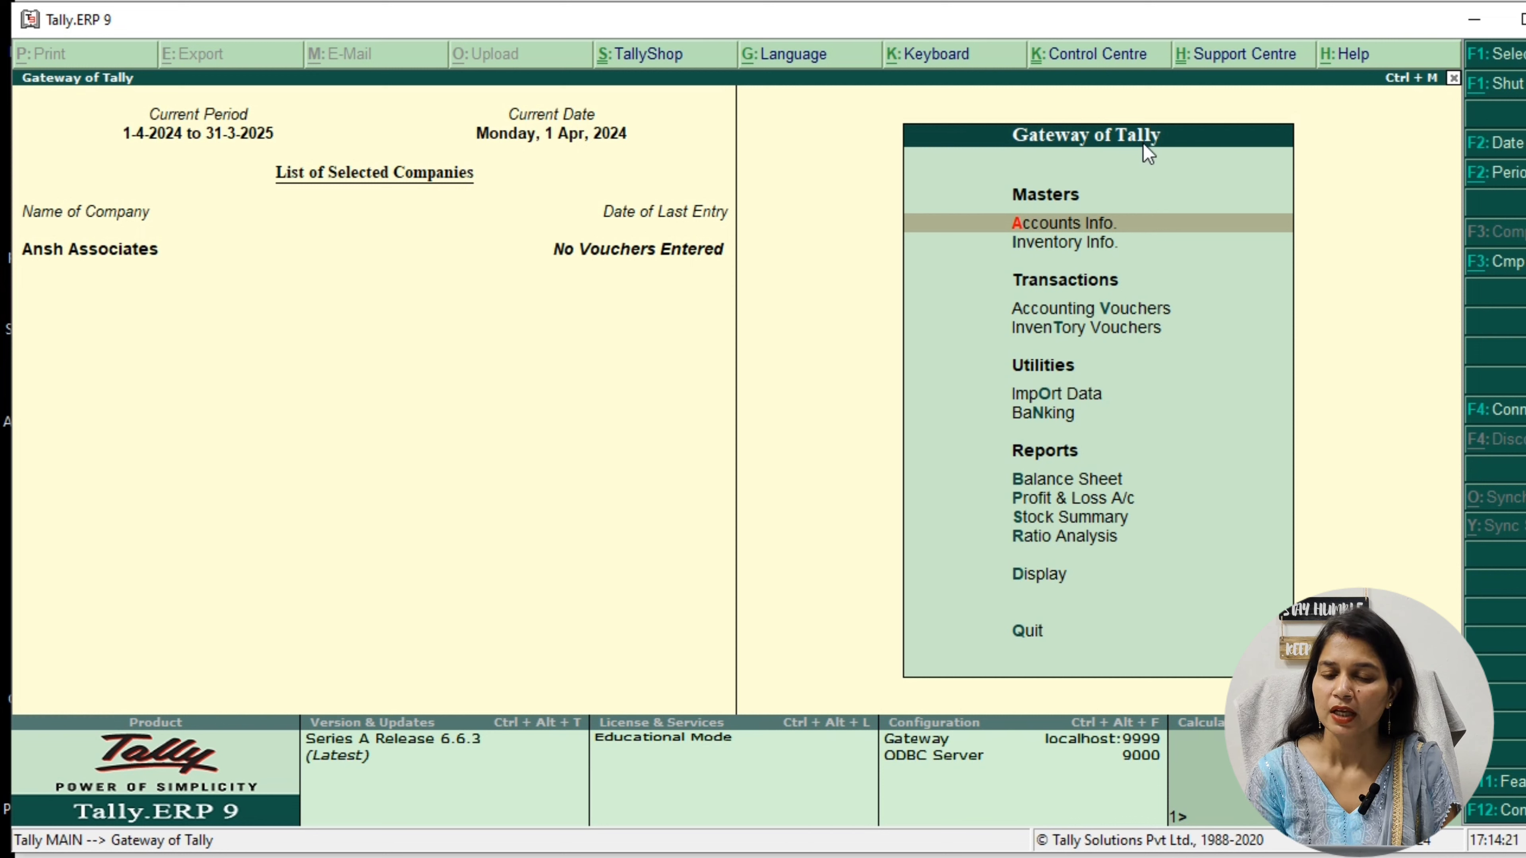
# Display the list of existing single ledgers in the company's accounts information, then return to the ledger options
pyautogui.click(1154, 228)
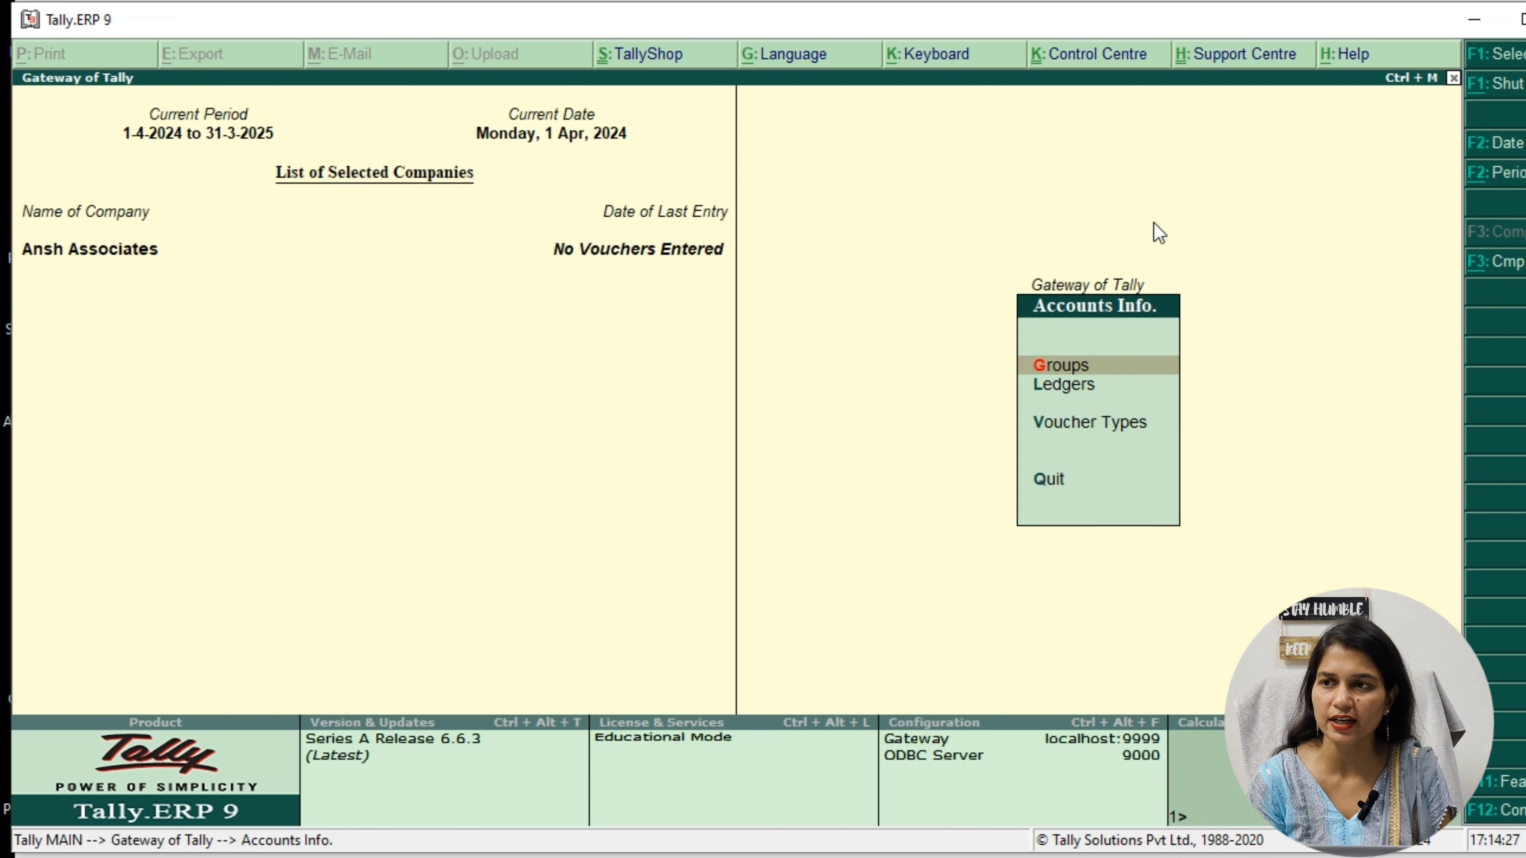
pyautogui.press('Down')
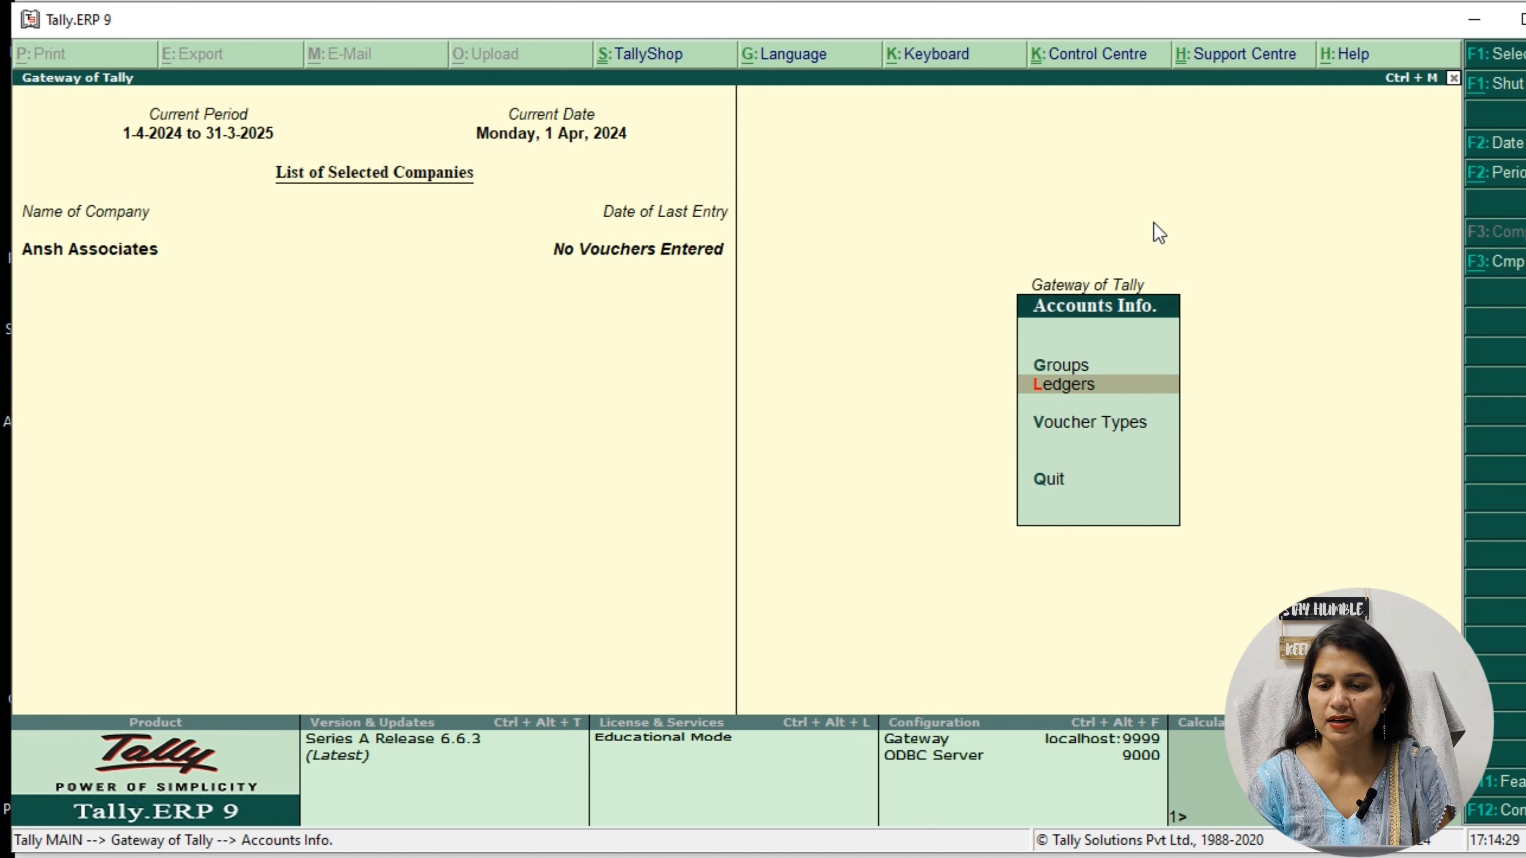
pyautogui.press('Return')
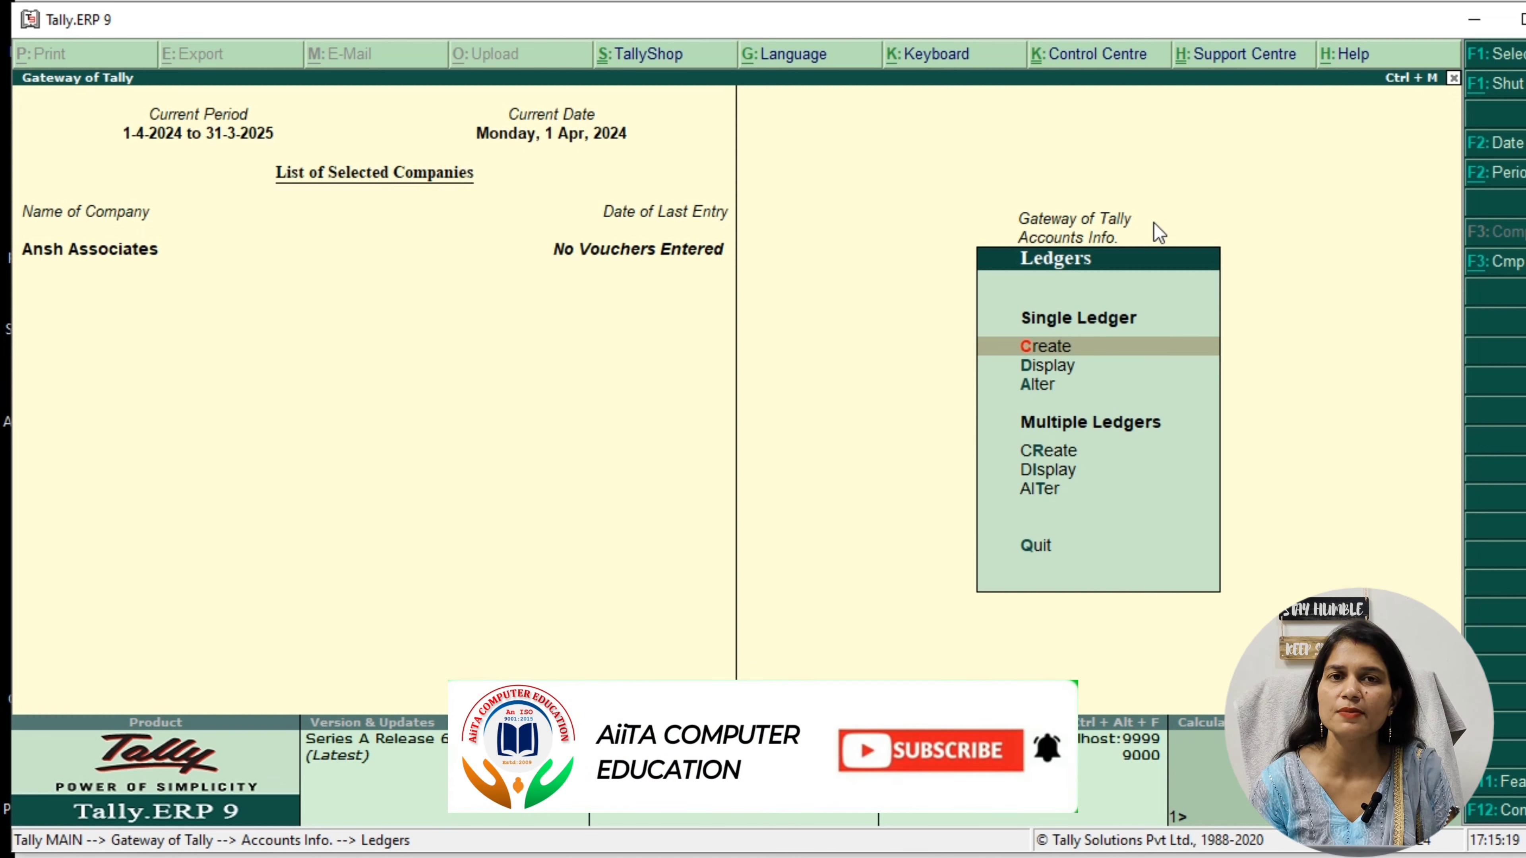
pyautogui.press('Down')
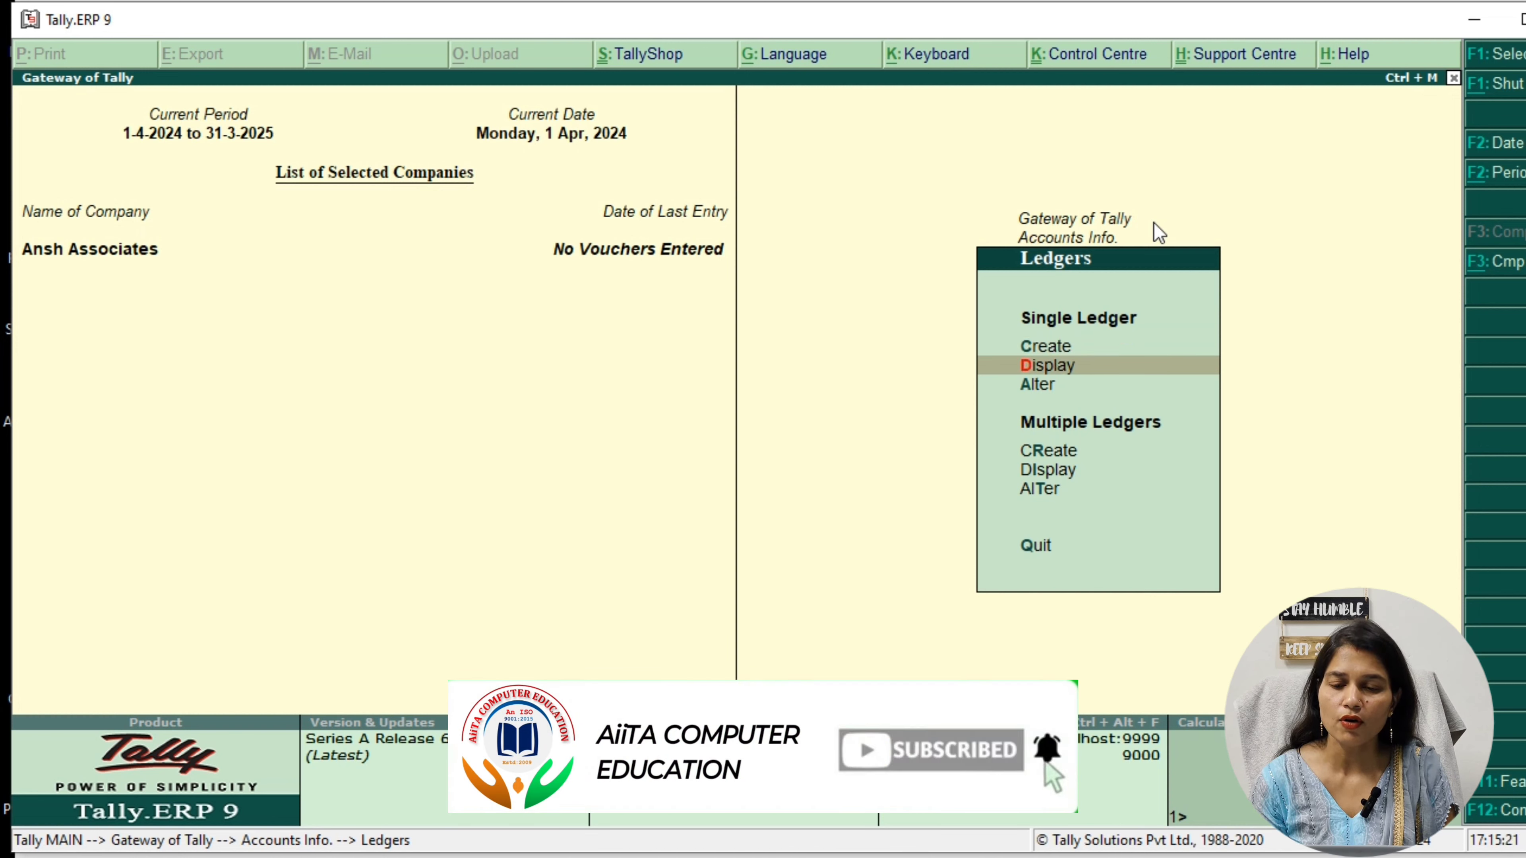
pyautogui.press('Return')
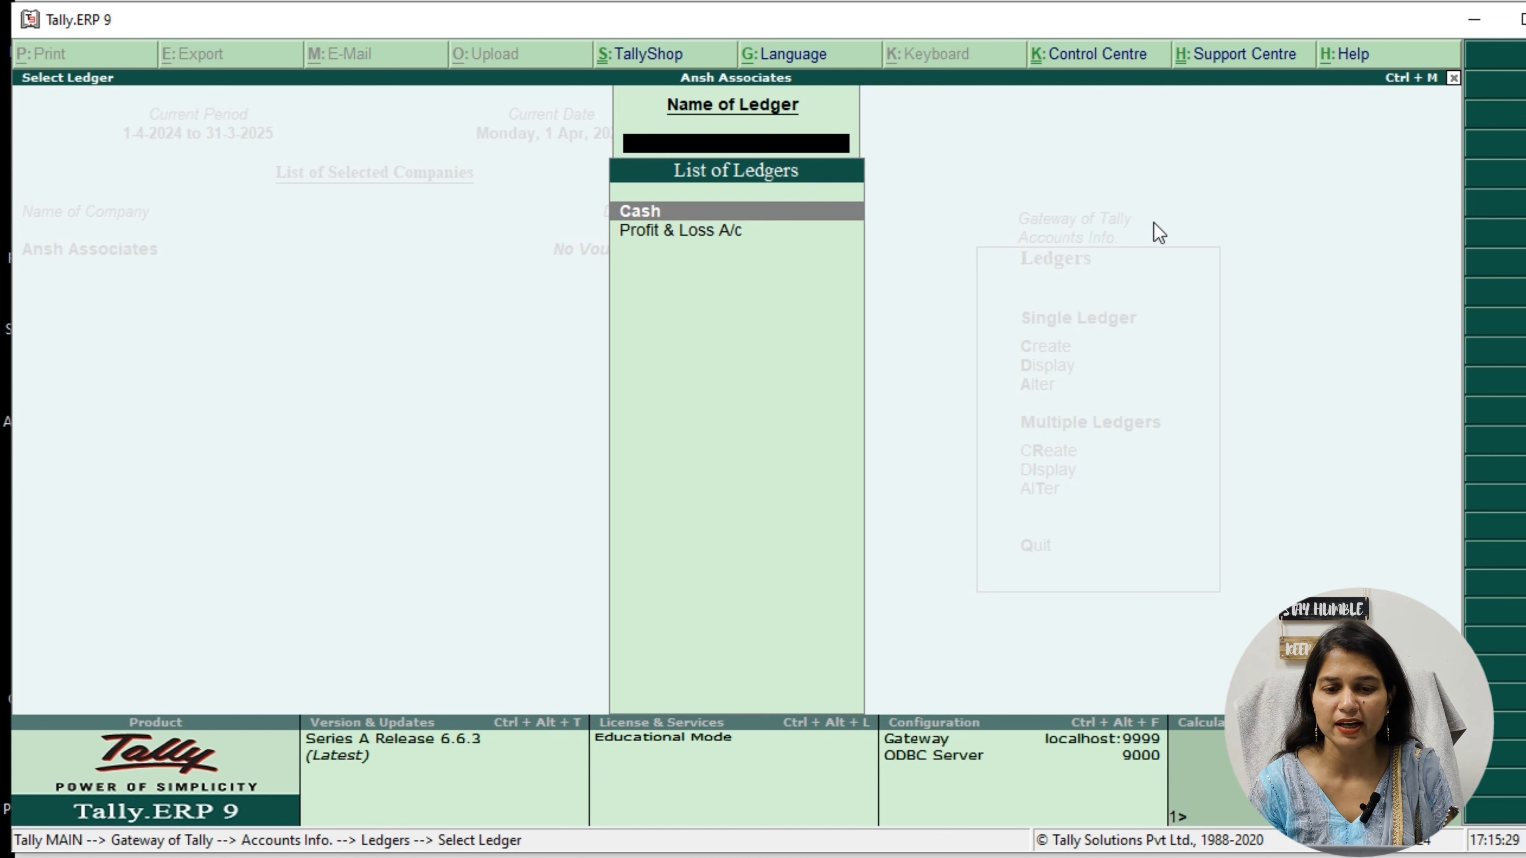
pyautogui.press('Escape')
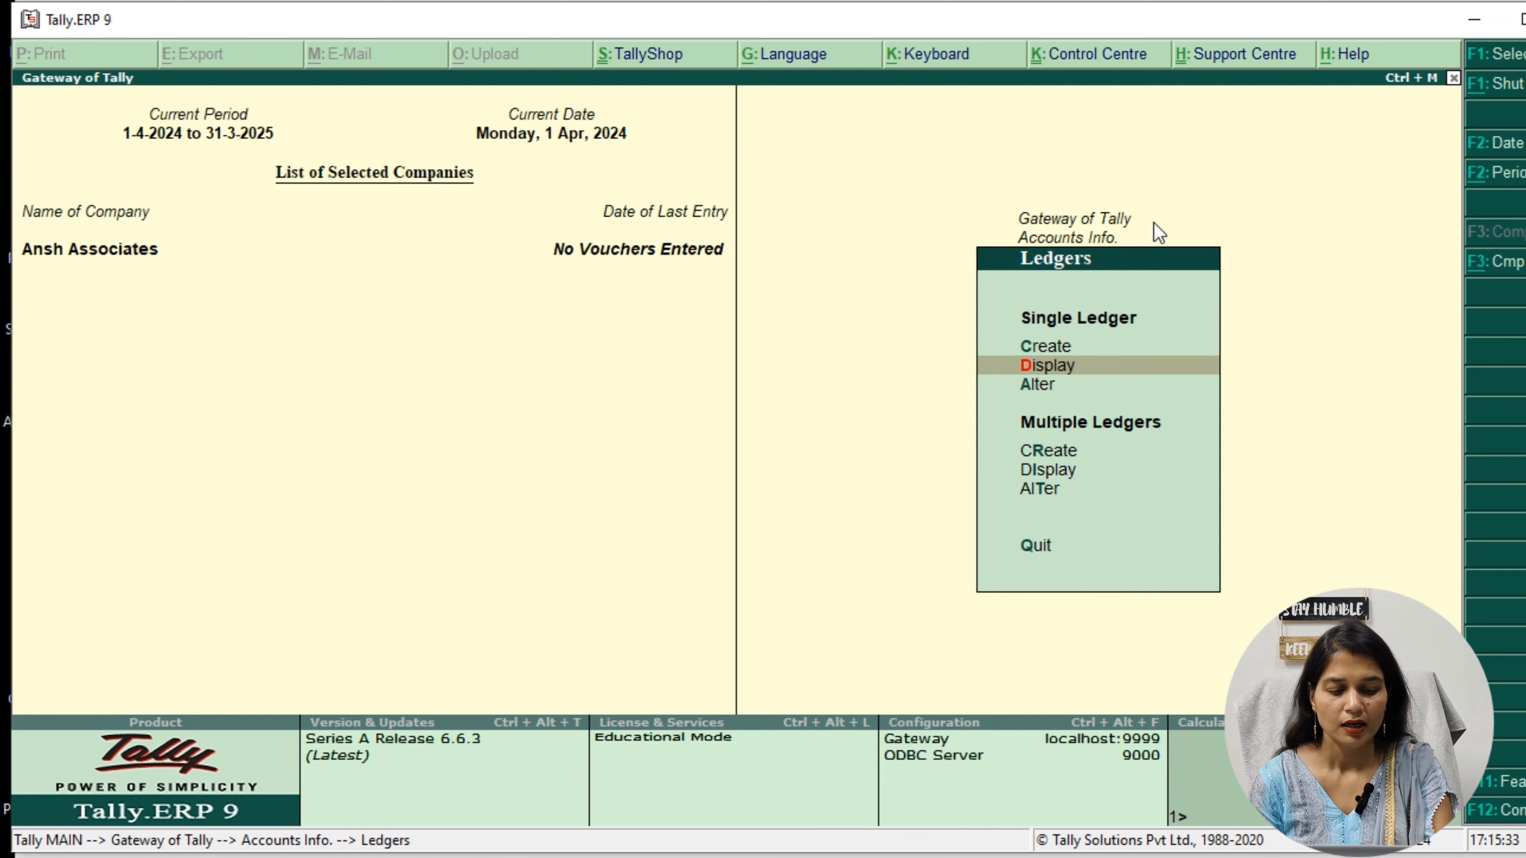
# Create a single ledger with the supplier's name under Sundry Creditors, keep the default bill-by-bill and mailing settings, and save it
pyautogui.press('Up')
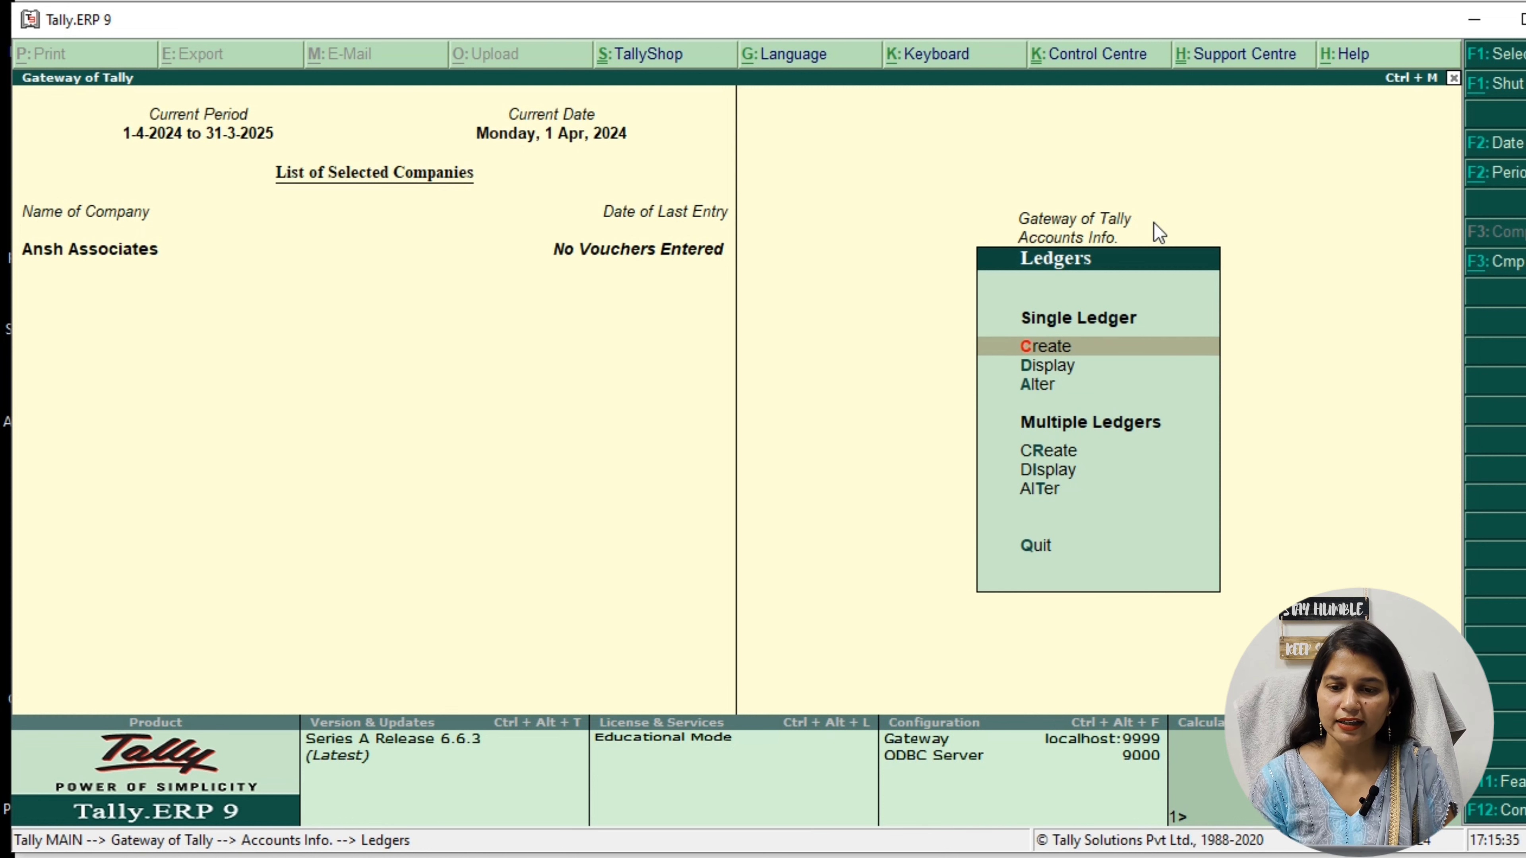
pyautogui.press('Return')
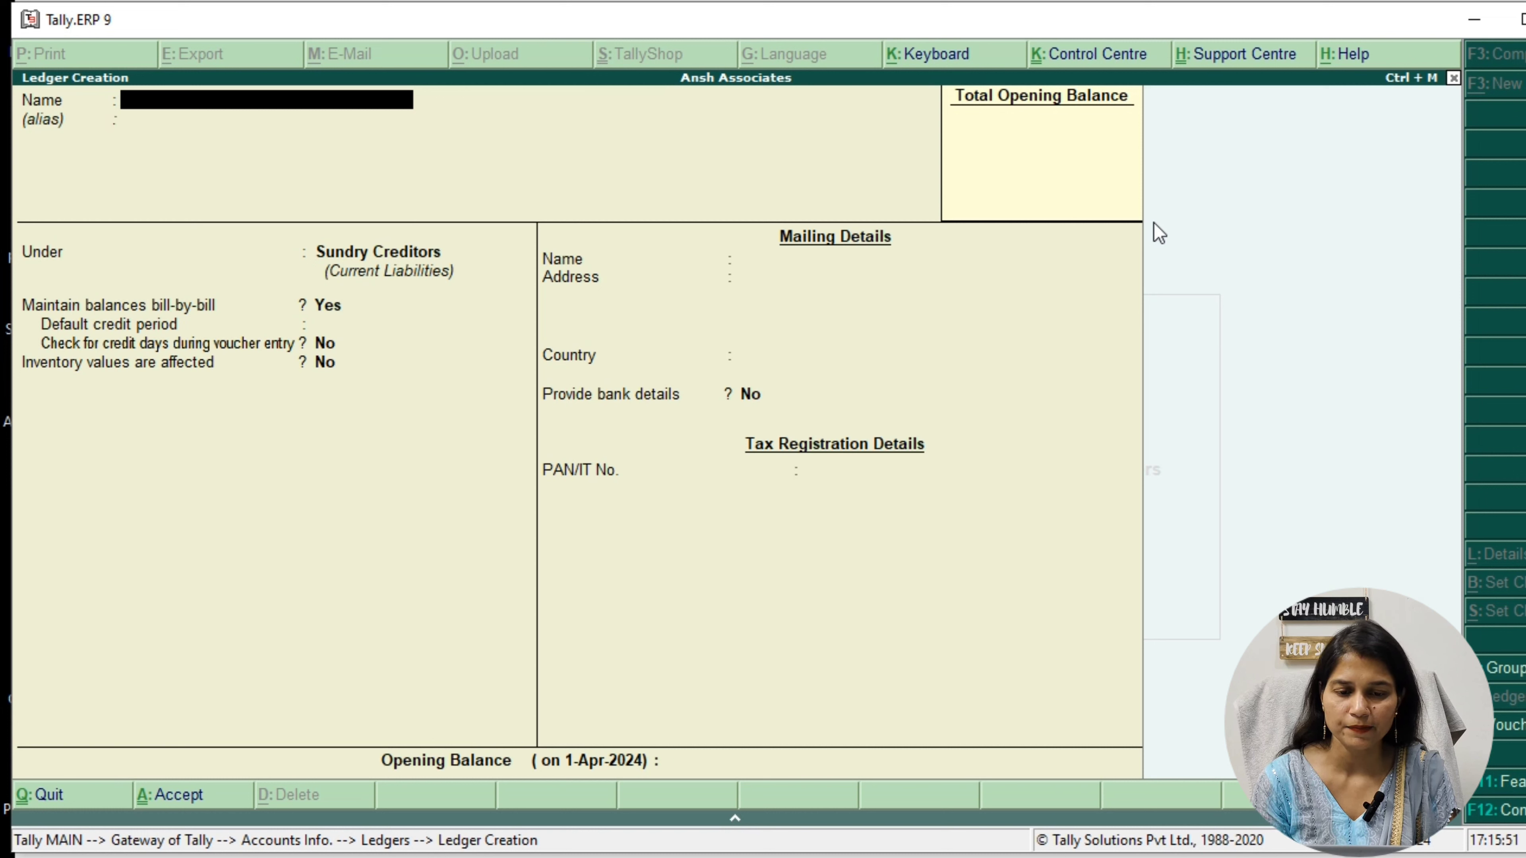
pyautogui.write('Subhash')
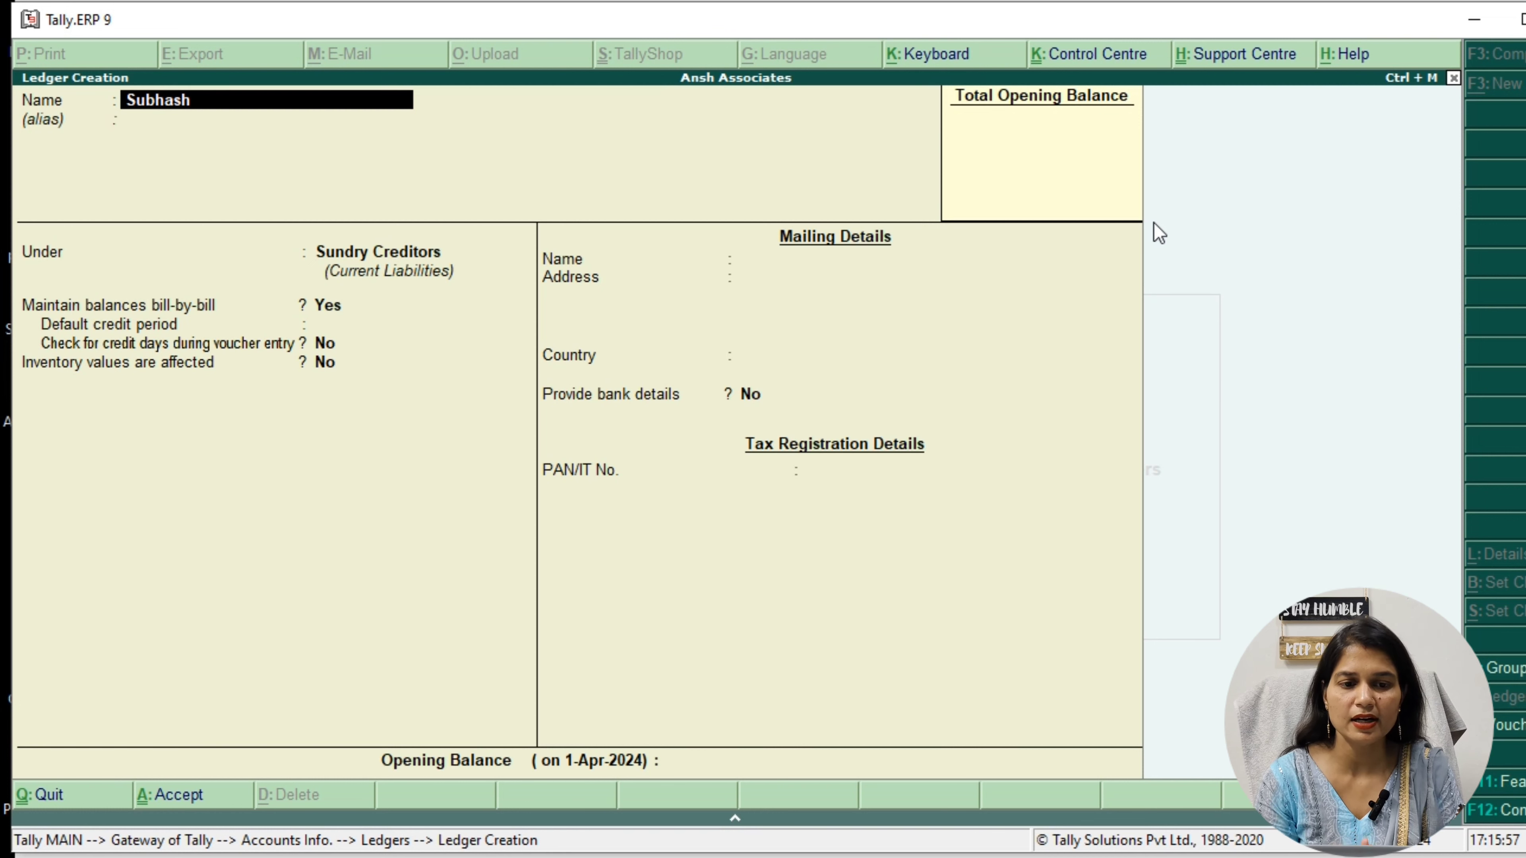
pyautogui.press('Return')
pyautogui.press('Return')
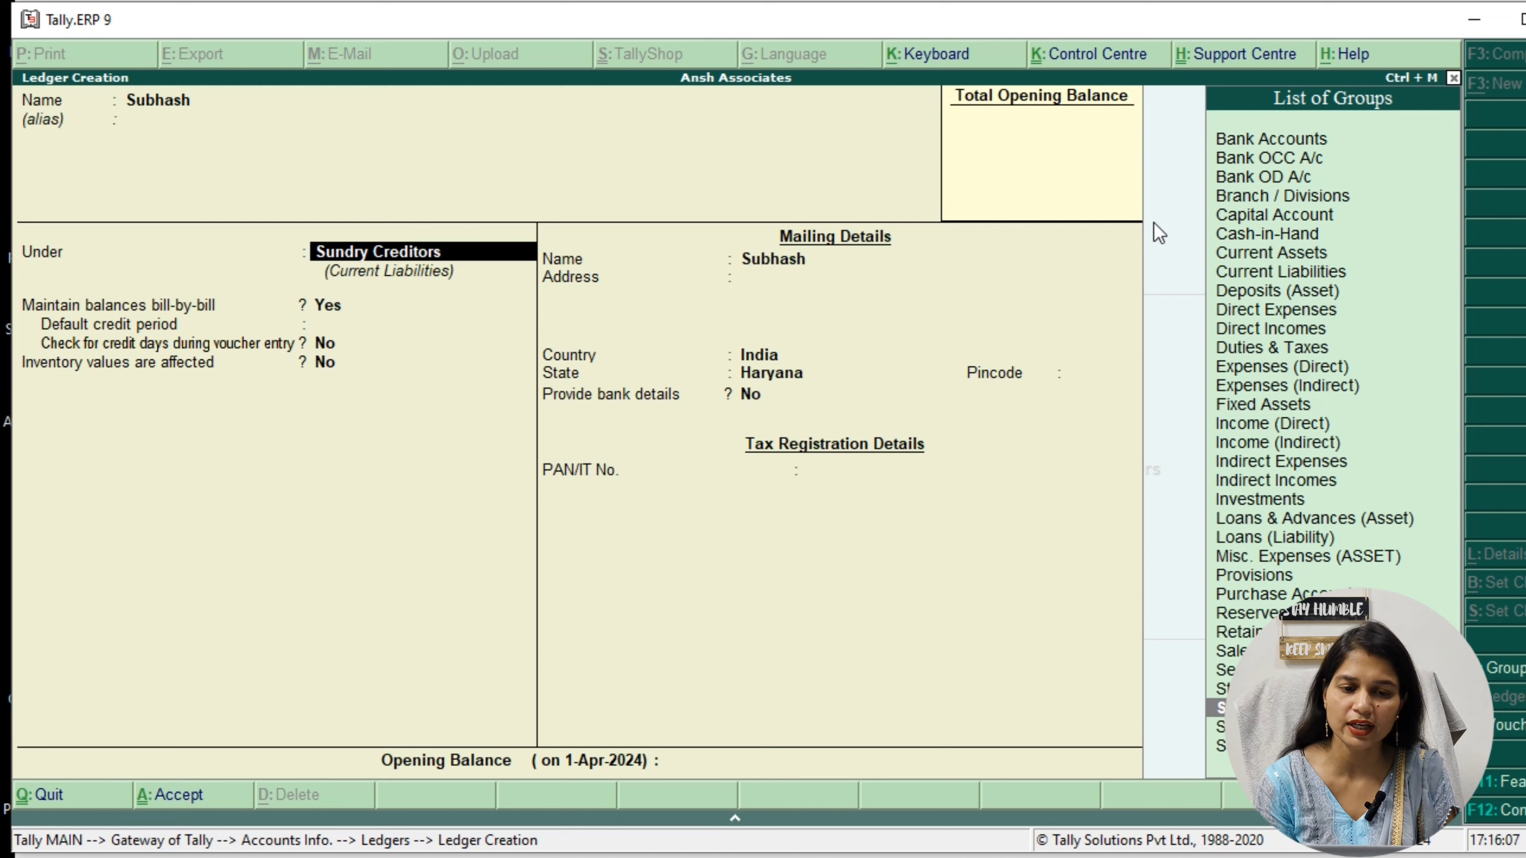
pyautogui.press('Return')
pyautogui.press('Return')
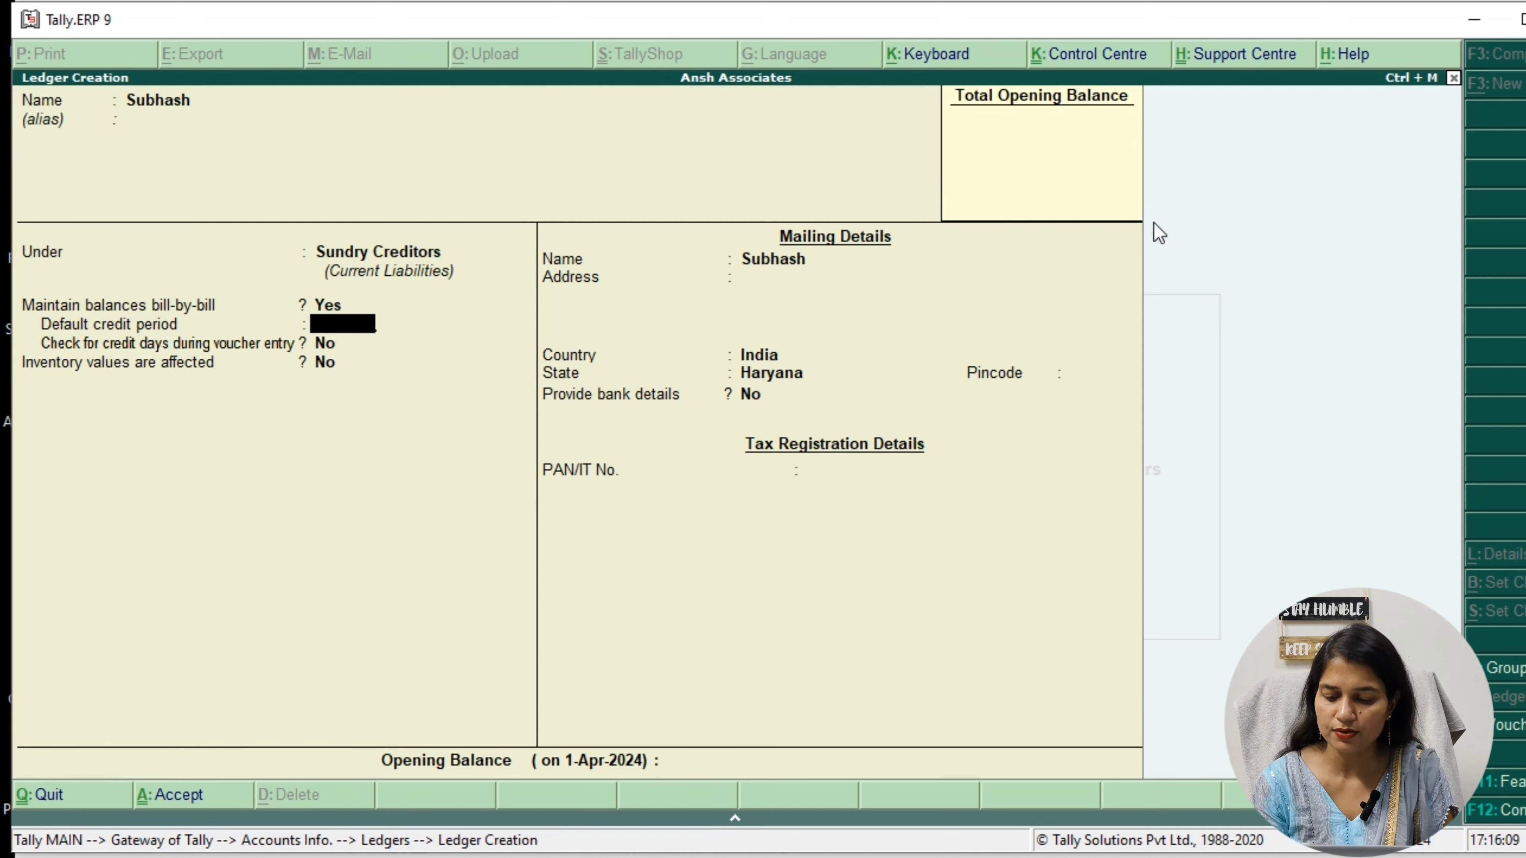
pyautogui.press('Return')
pyautogui.press('Return')
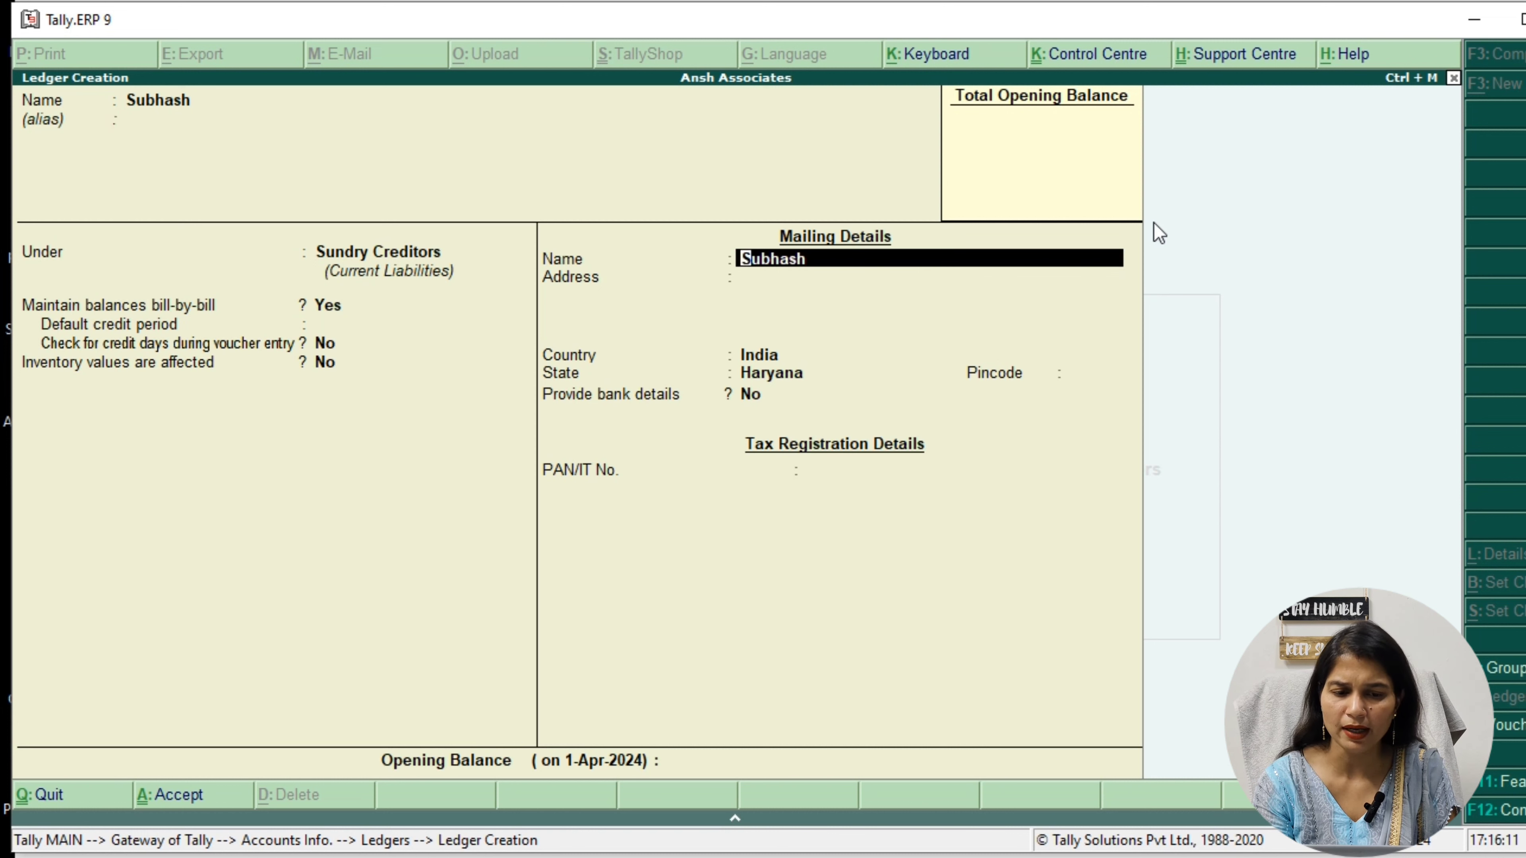
pyautogui.press('Return')
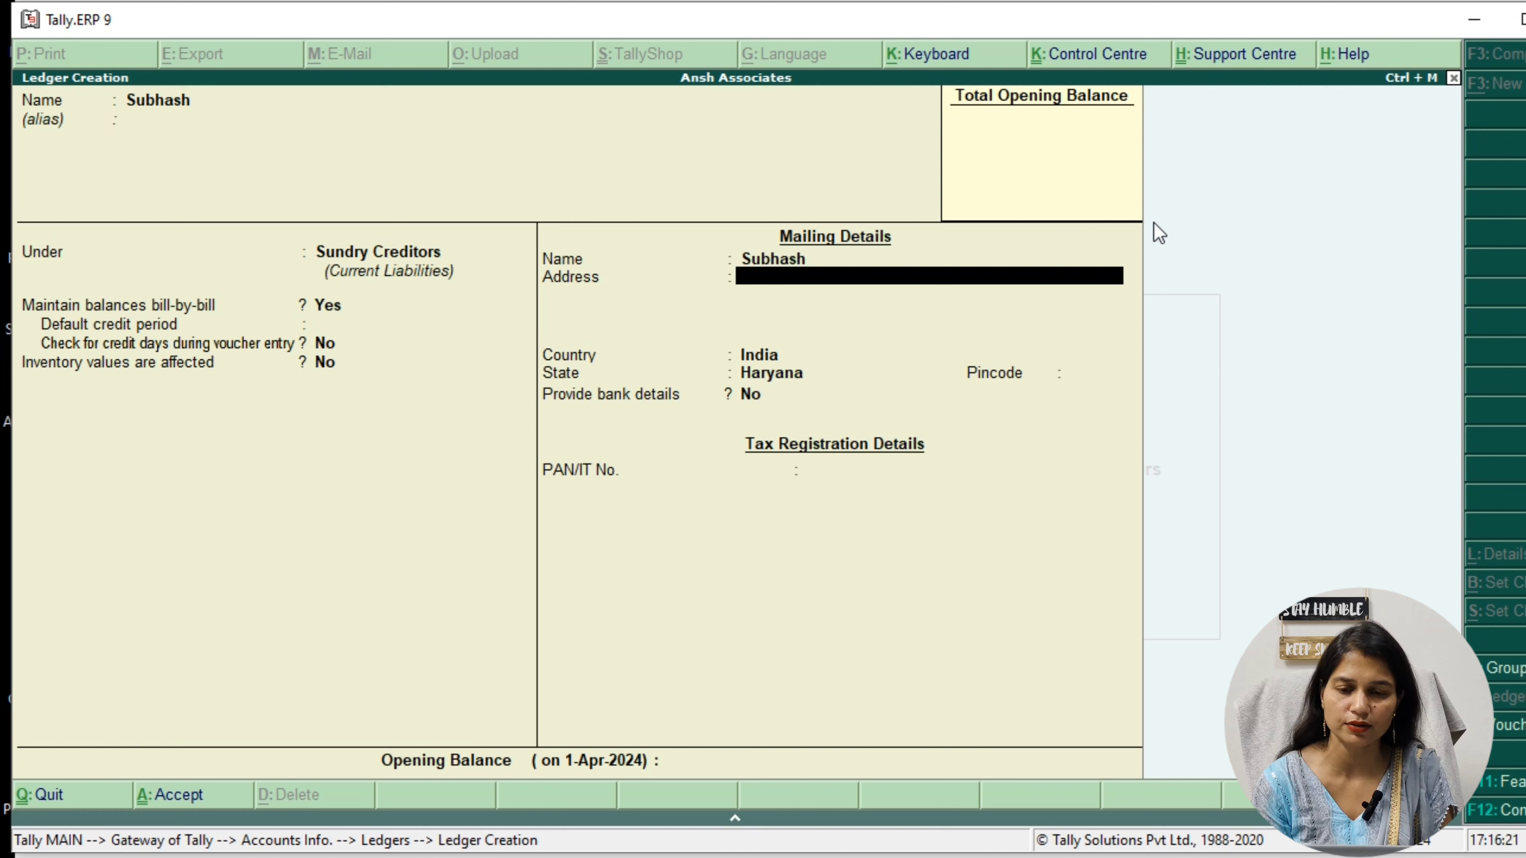
pyautogui.hotkey('ctrl', 'a')
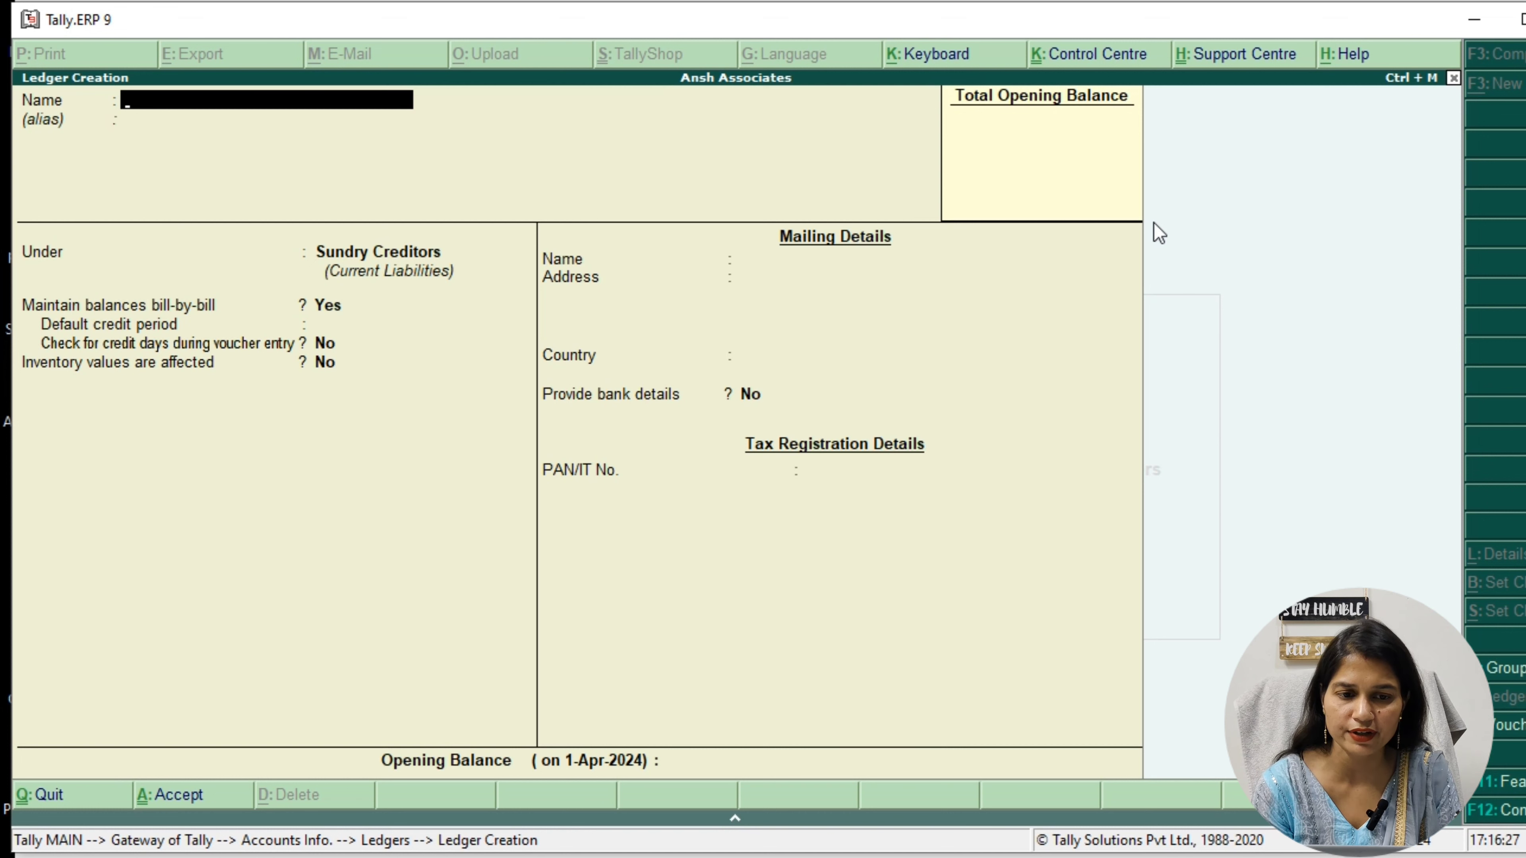
# Create and save a ledger named Purchase A/c under the Purchase Accounts group, and leave ledger creation
pyautogui.write('Purc')
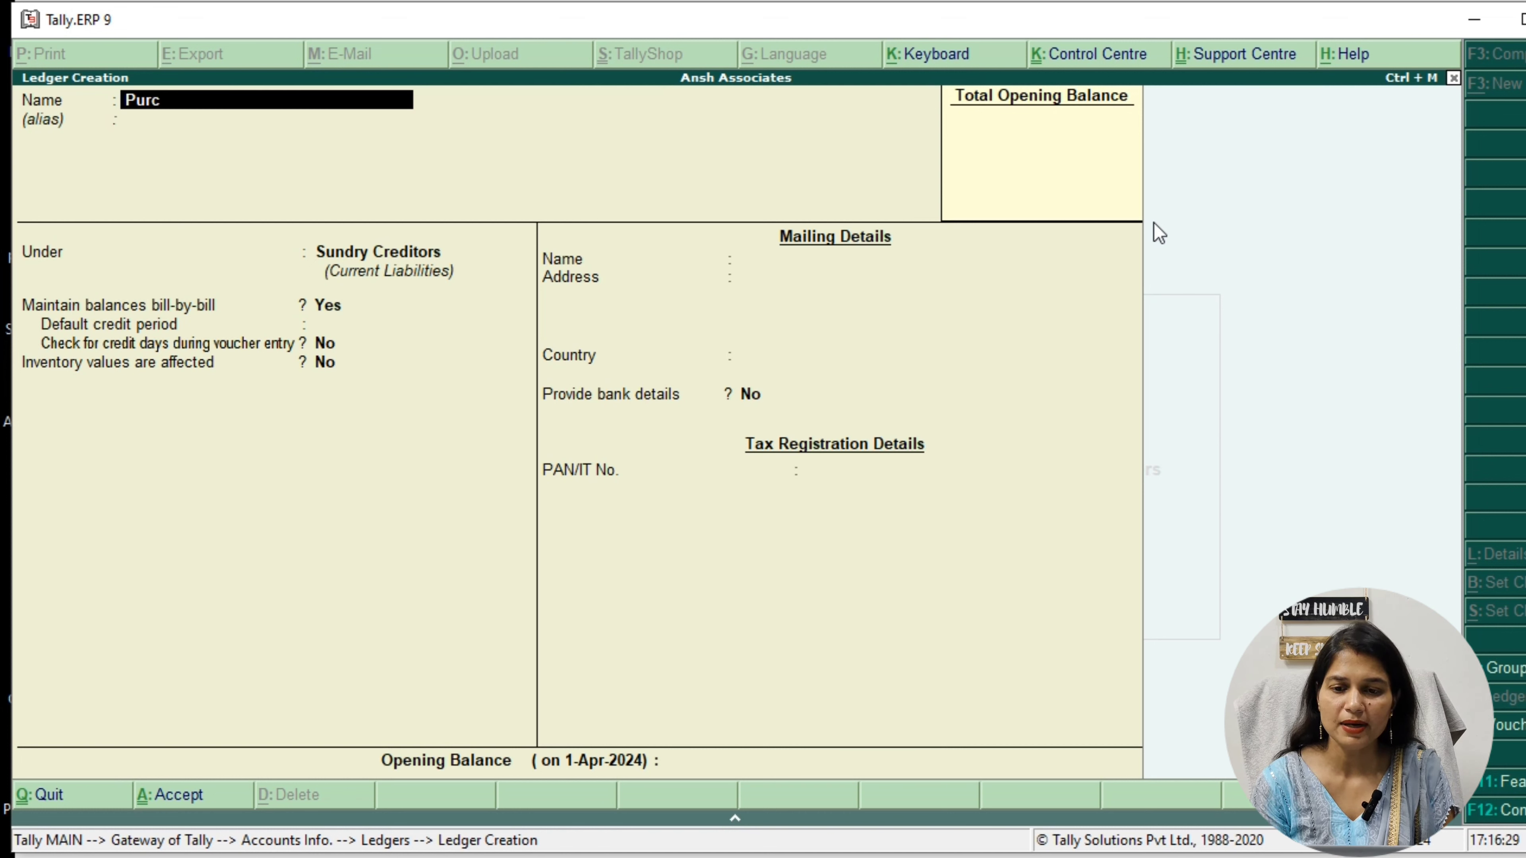
pyautogui.write('hase A/c')
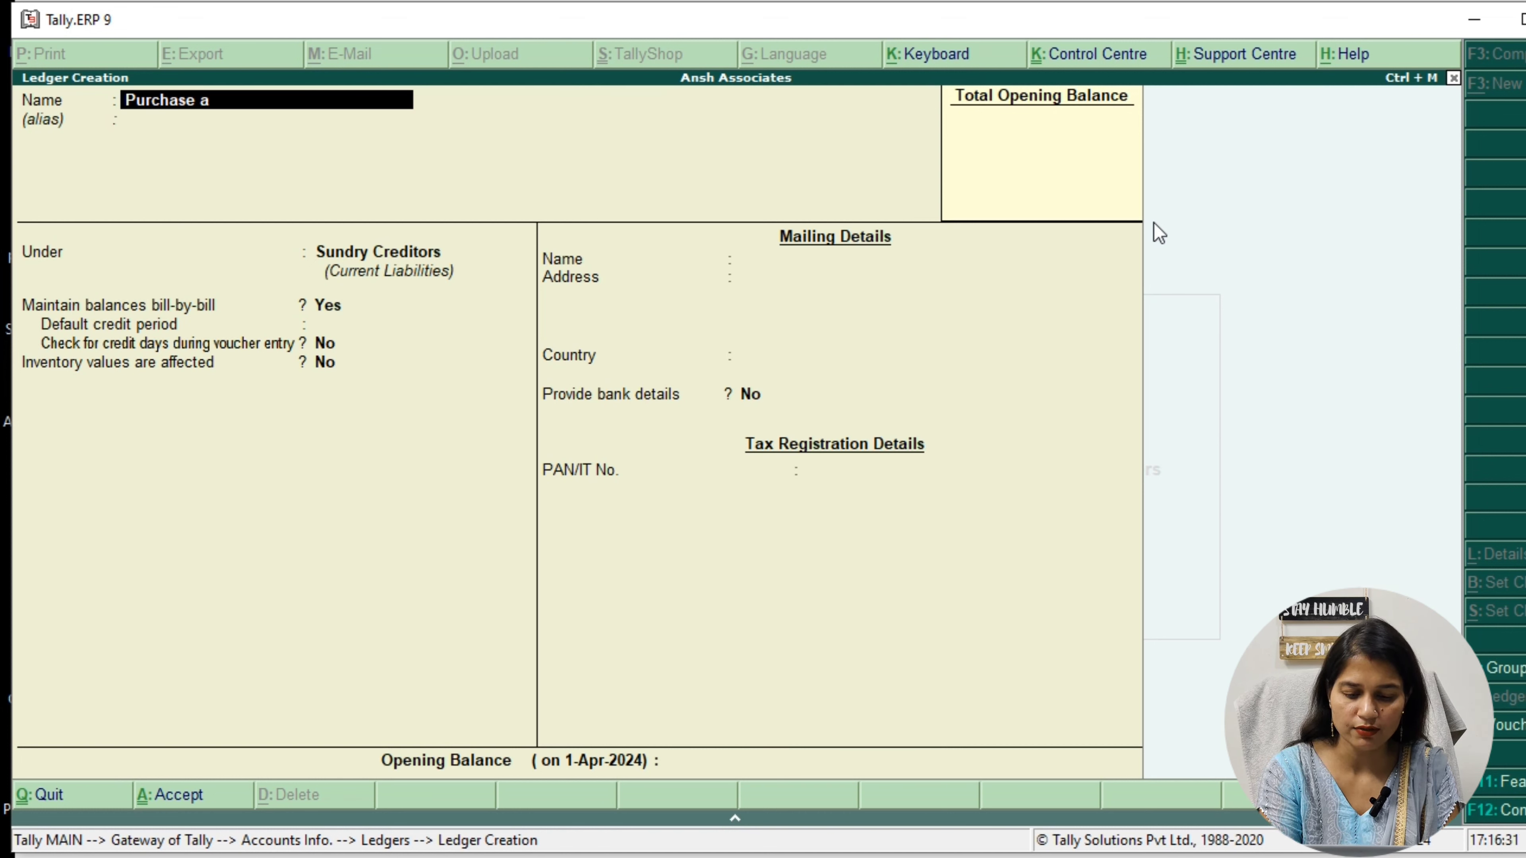
pyautogui.press('Return')
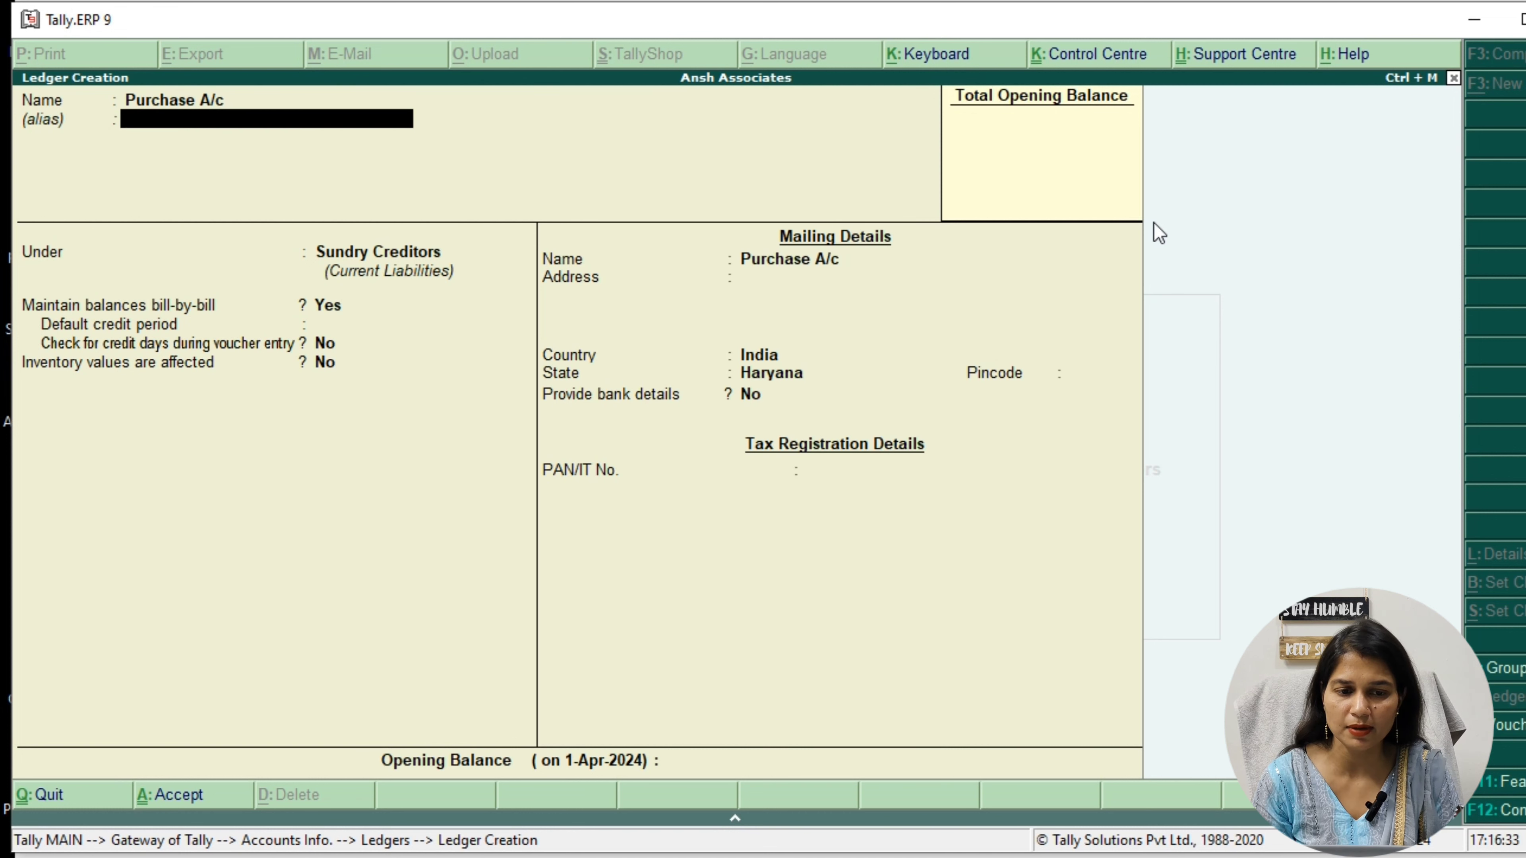
pyautogui.press('Return')
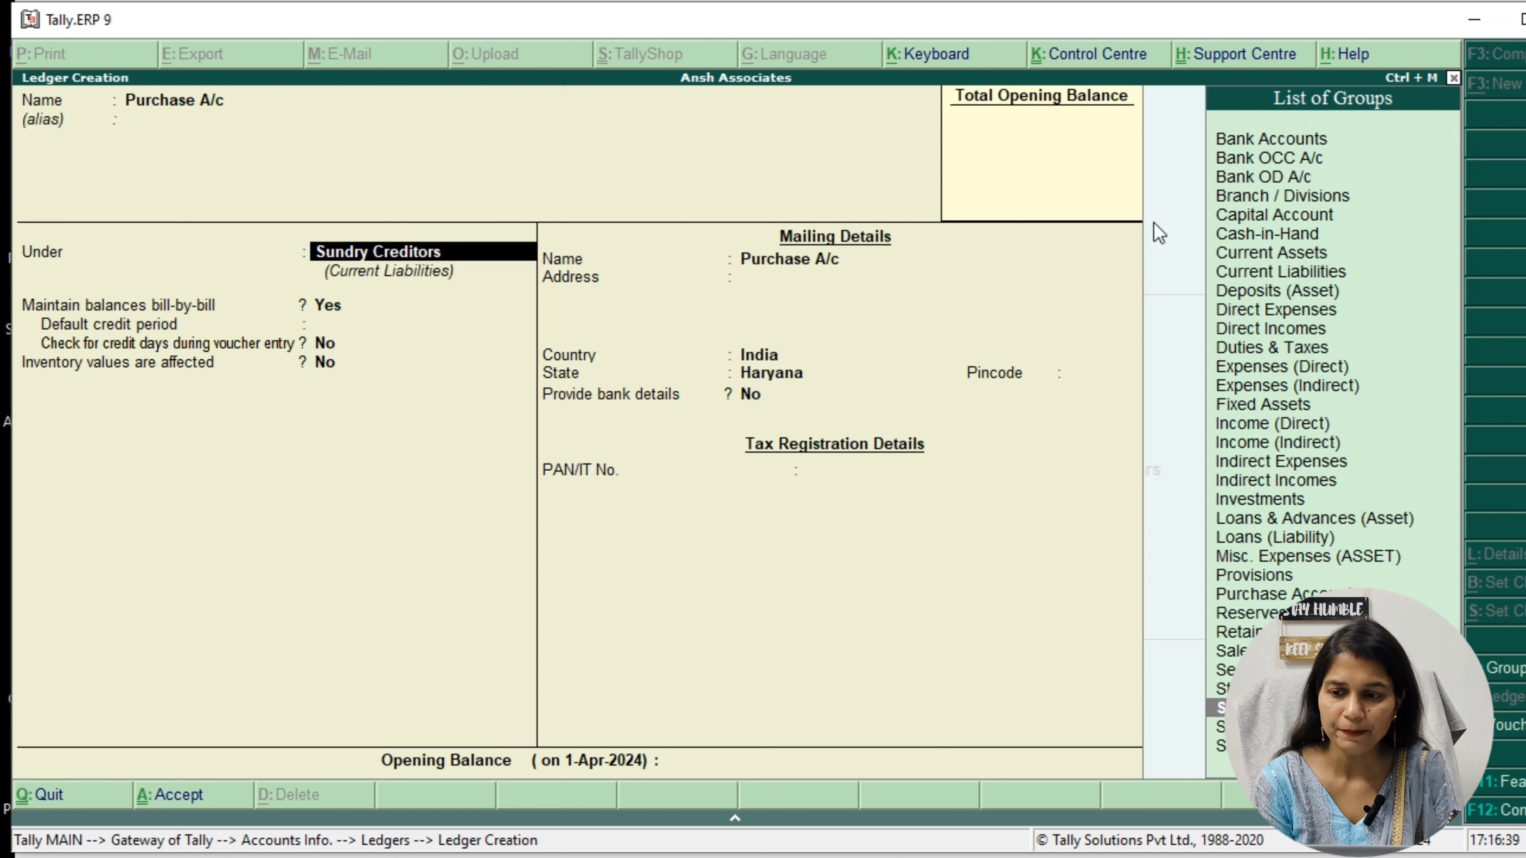
pyautogui.write('P')
pyautogui.press('Down')
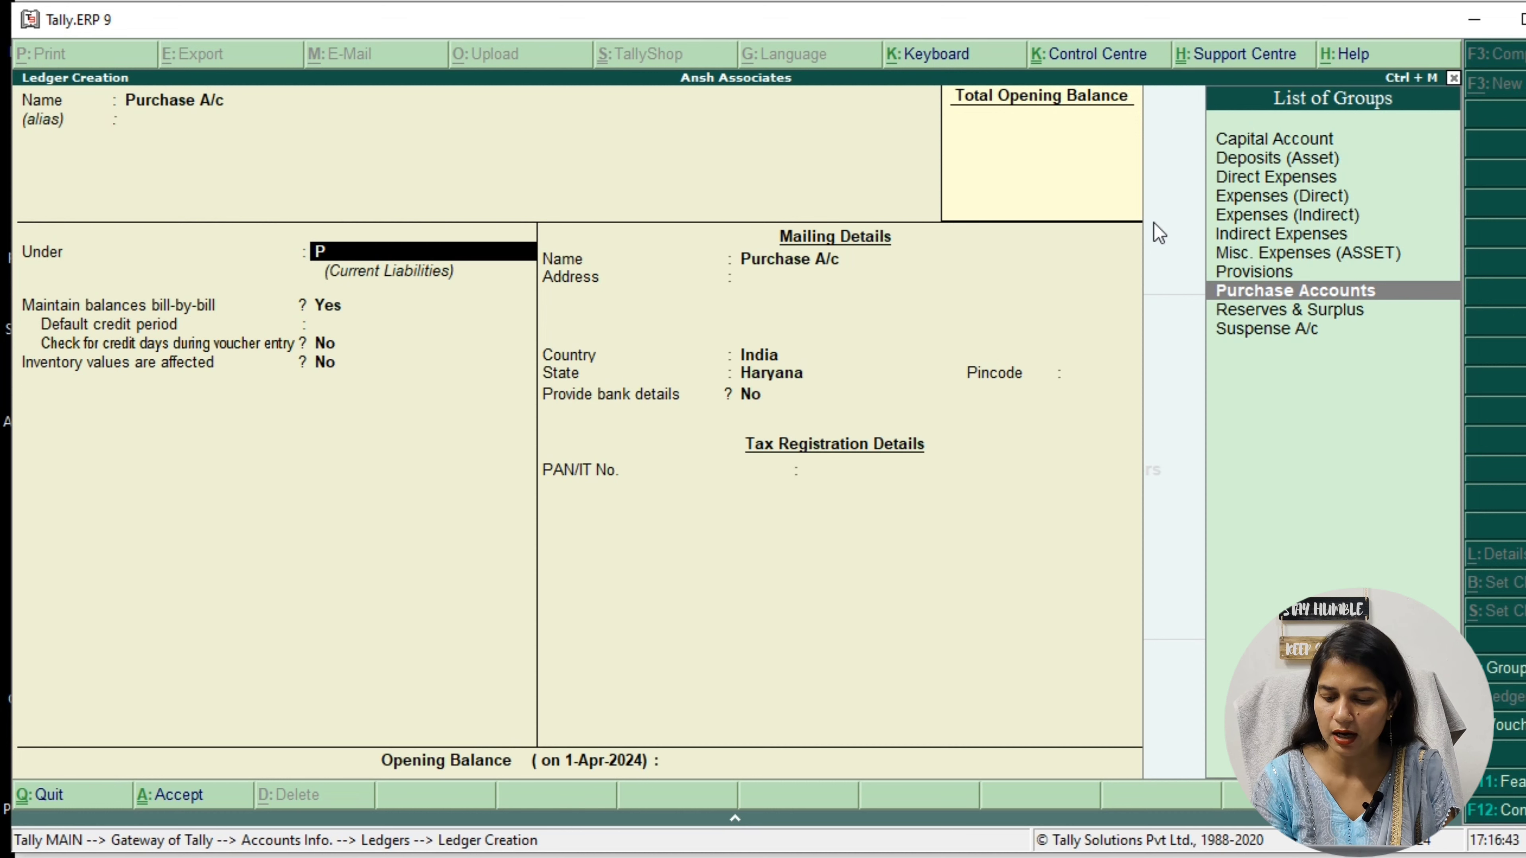
pyautogui.press('Return')
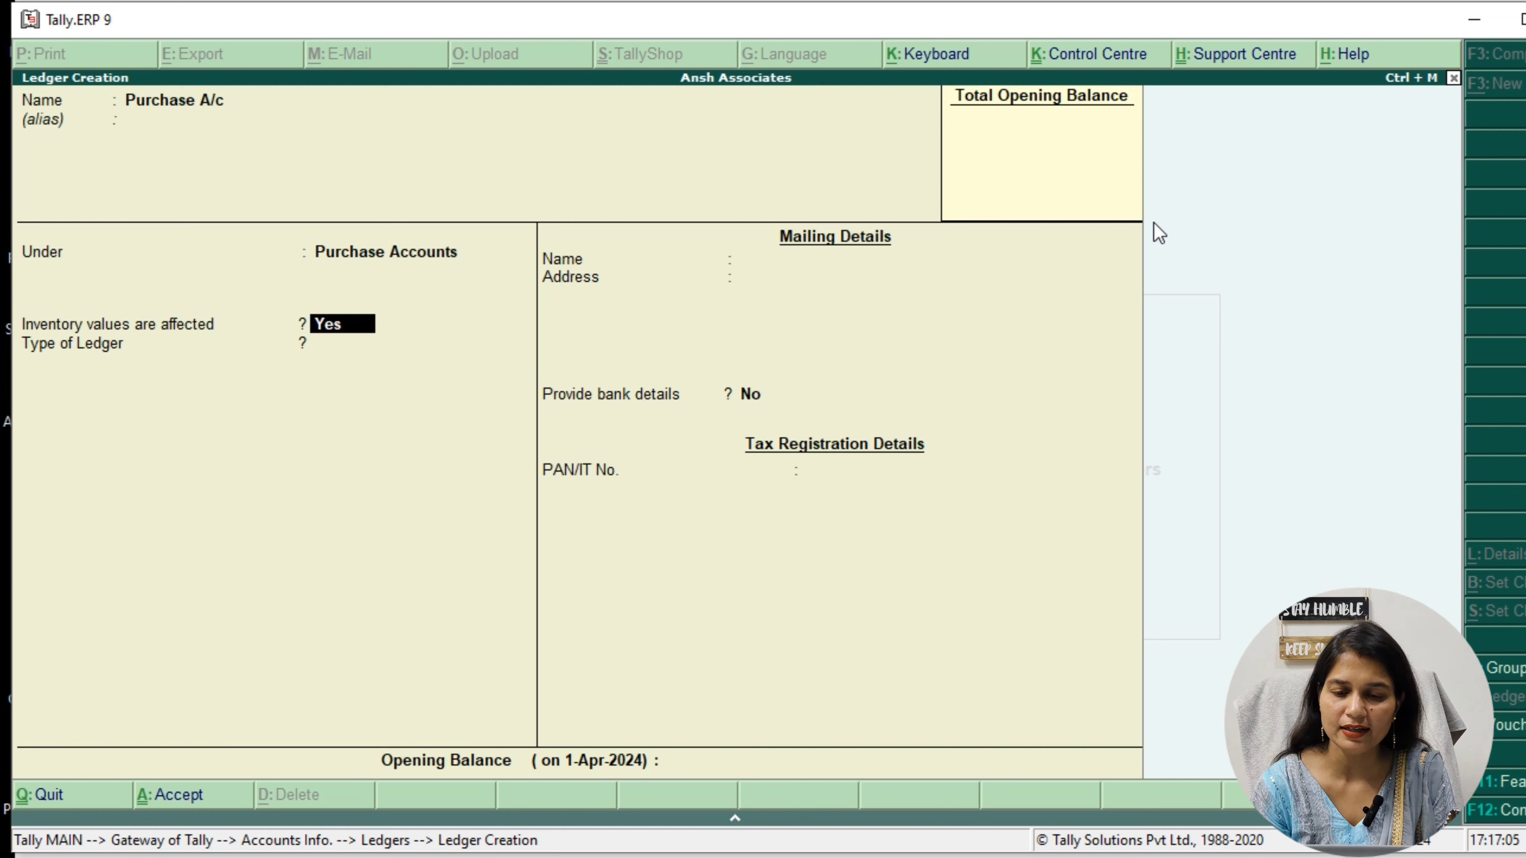
pyautogui.hotkey('ctrl', 'a')
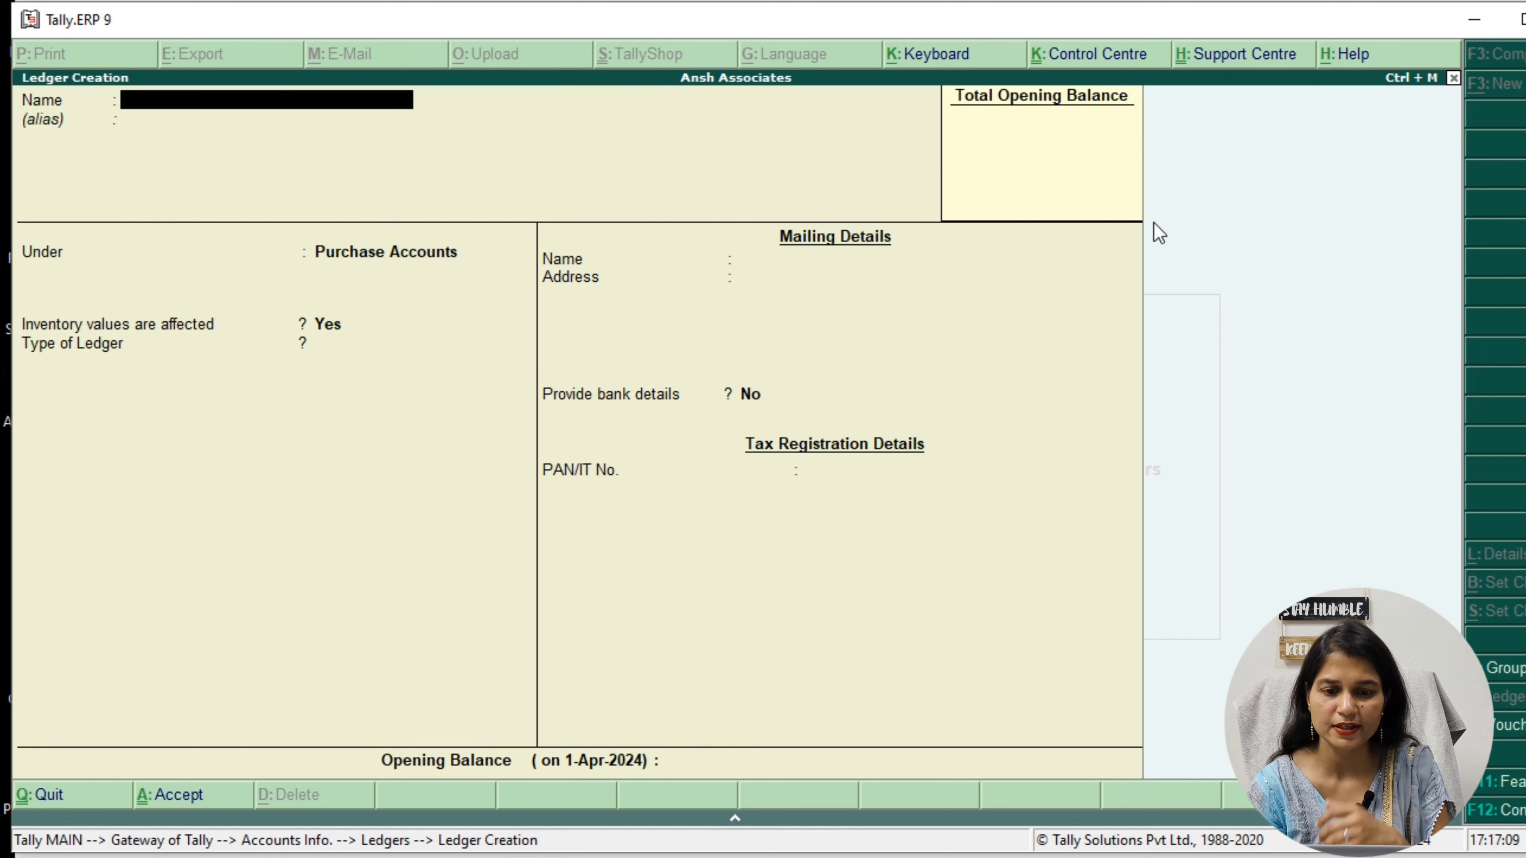
pyautogui.press('Escape')
pyautogui.press('y')
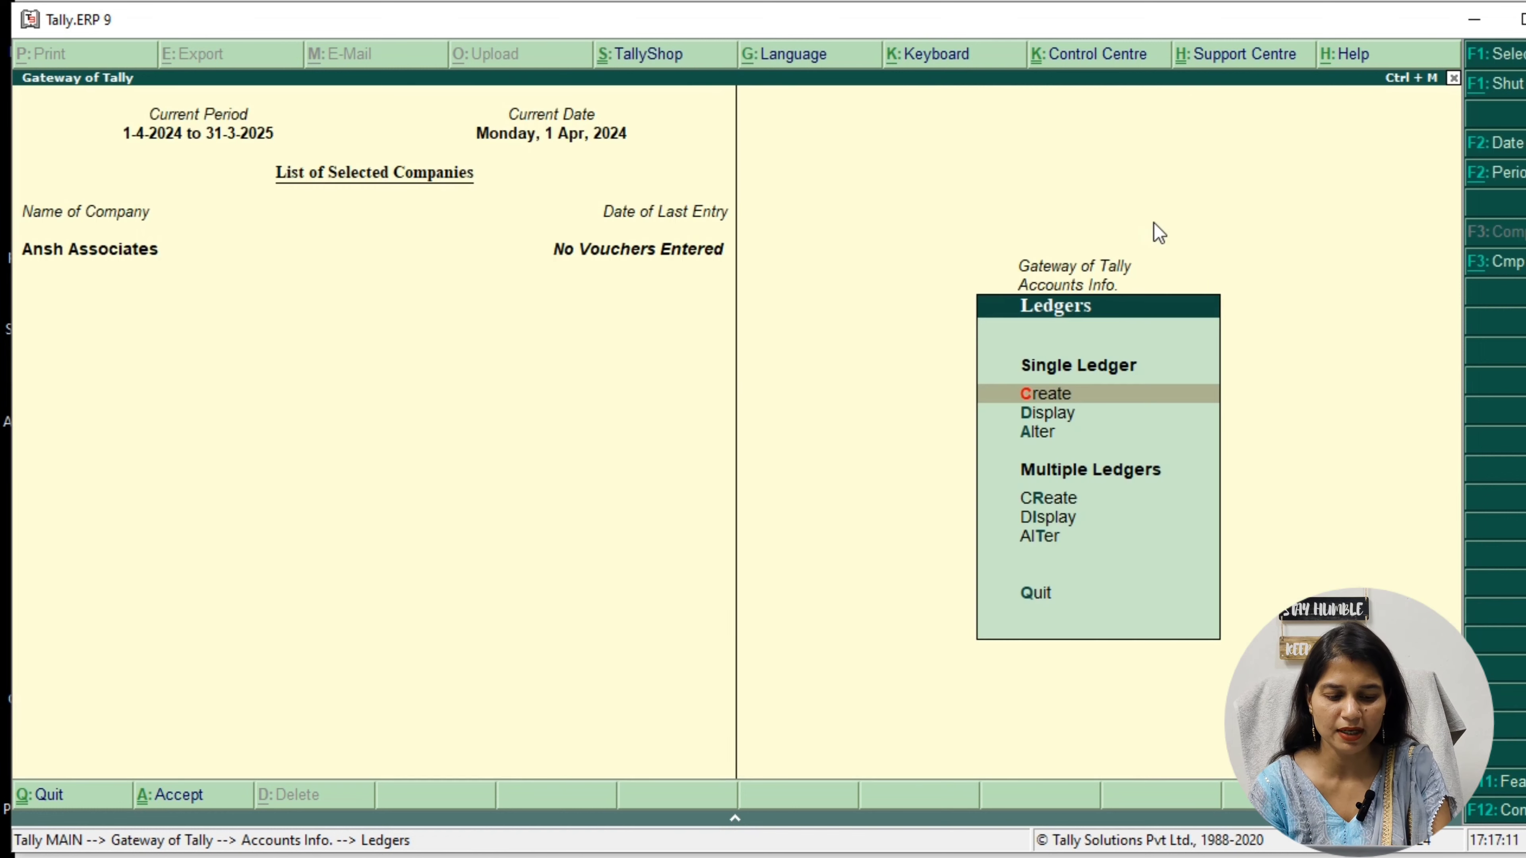
# Display the supplier's ledger under Sundry Creditors to review its details, and return to the ledger options
pyautogui.press('Down')
pyautogui.press('Return')
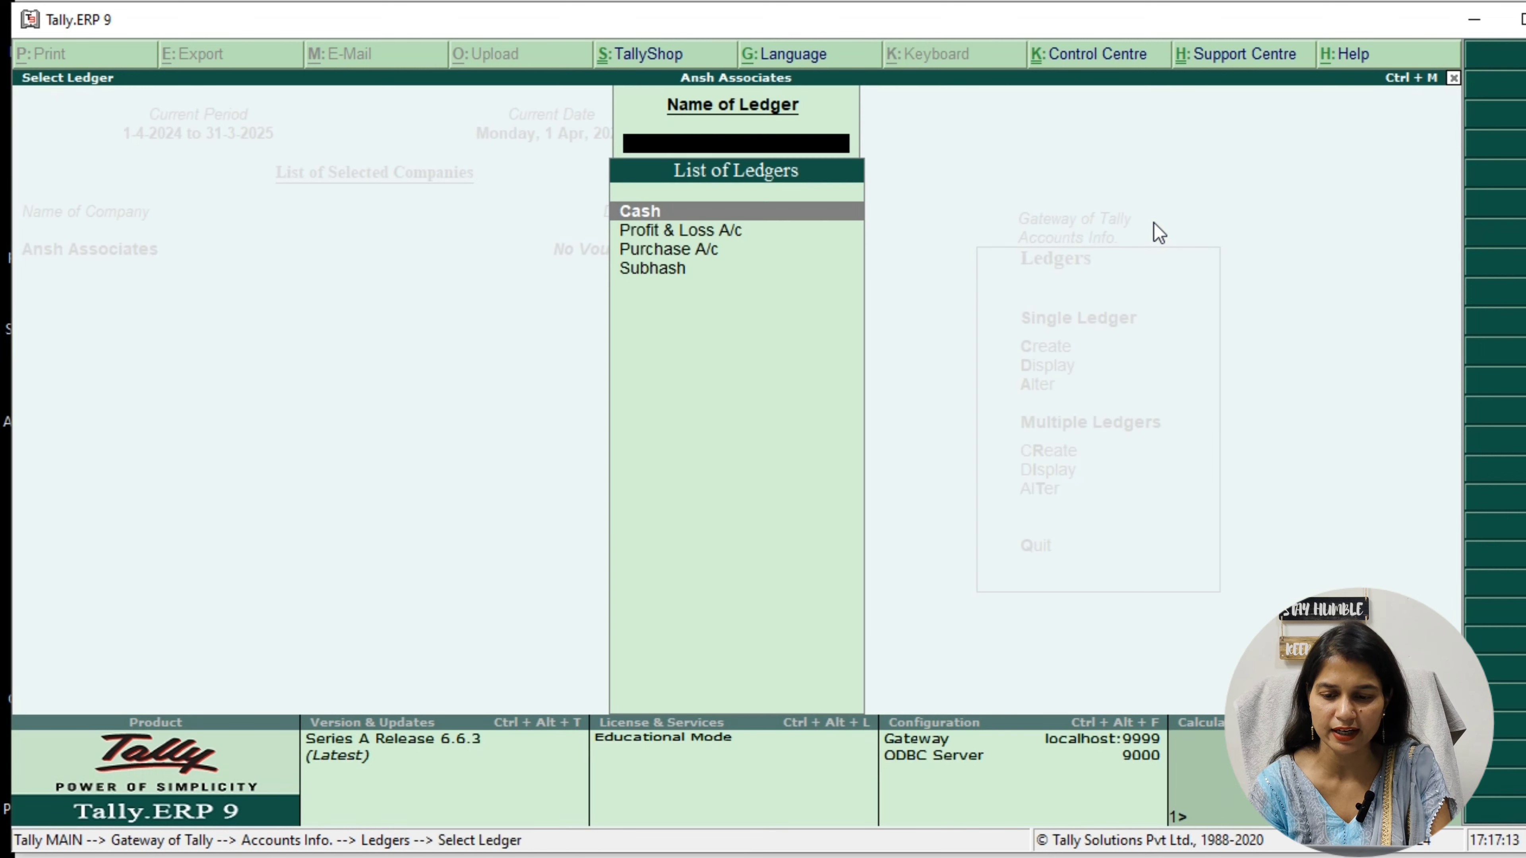
pyautogui.press('Down')
pyautogui.press('Down')
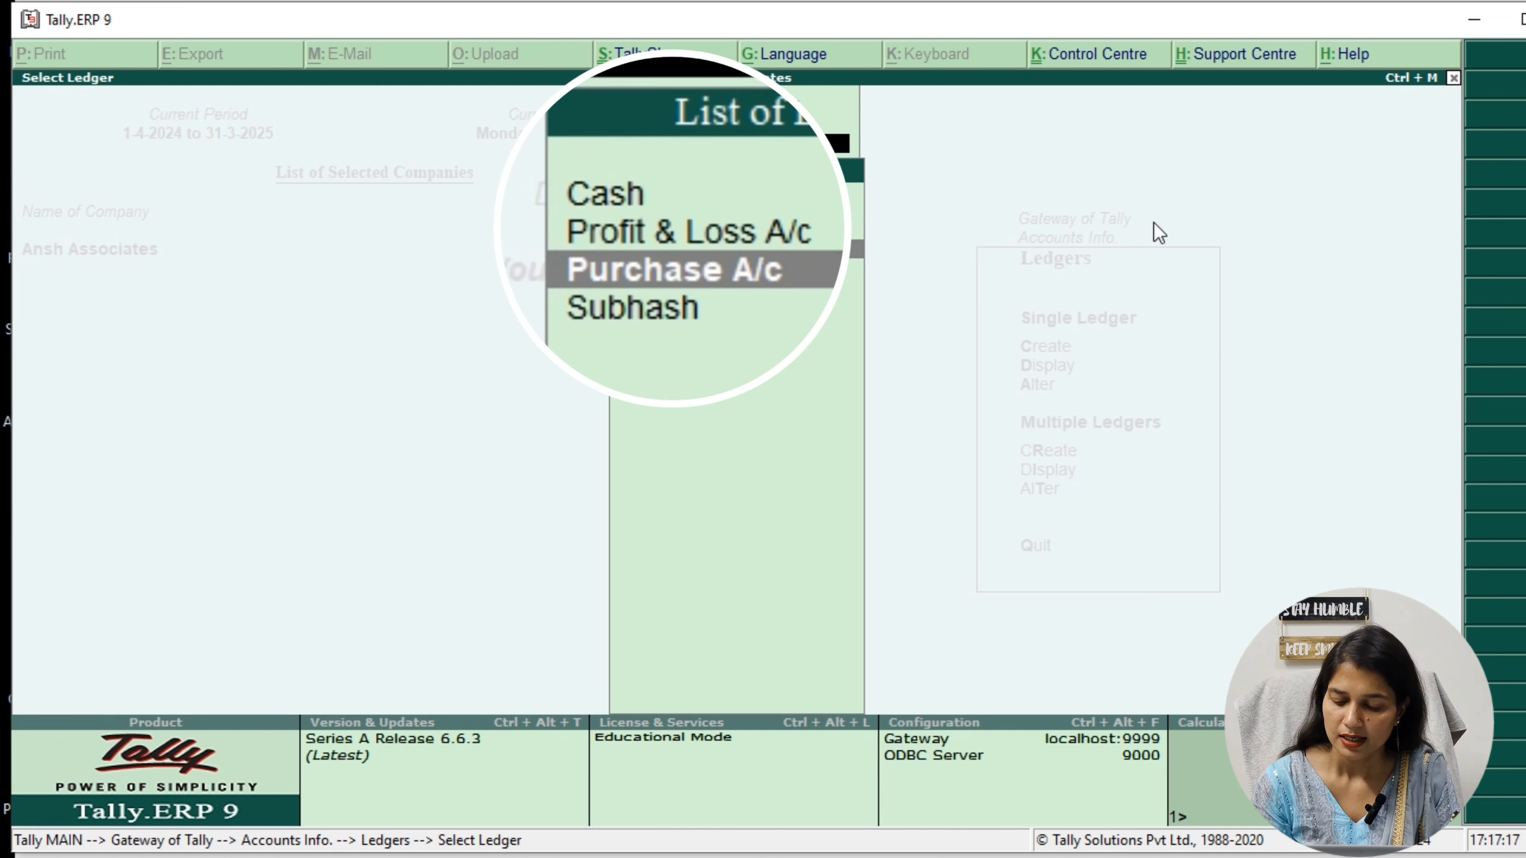
pyautogui.press('Down')
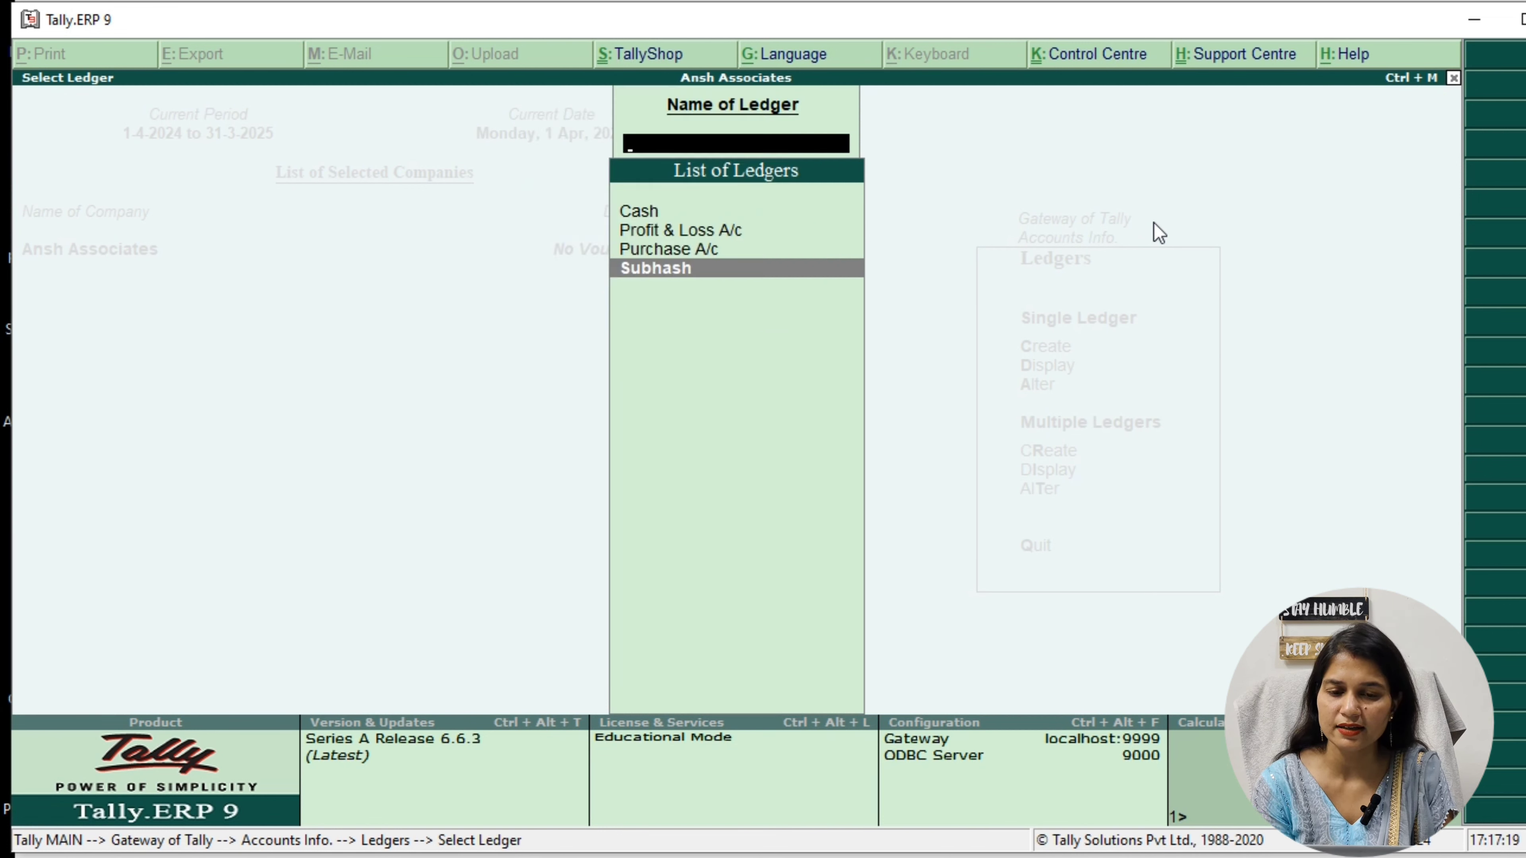
pyautogui.press('Return')
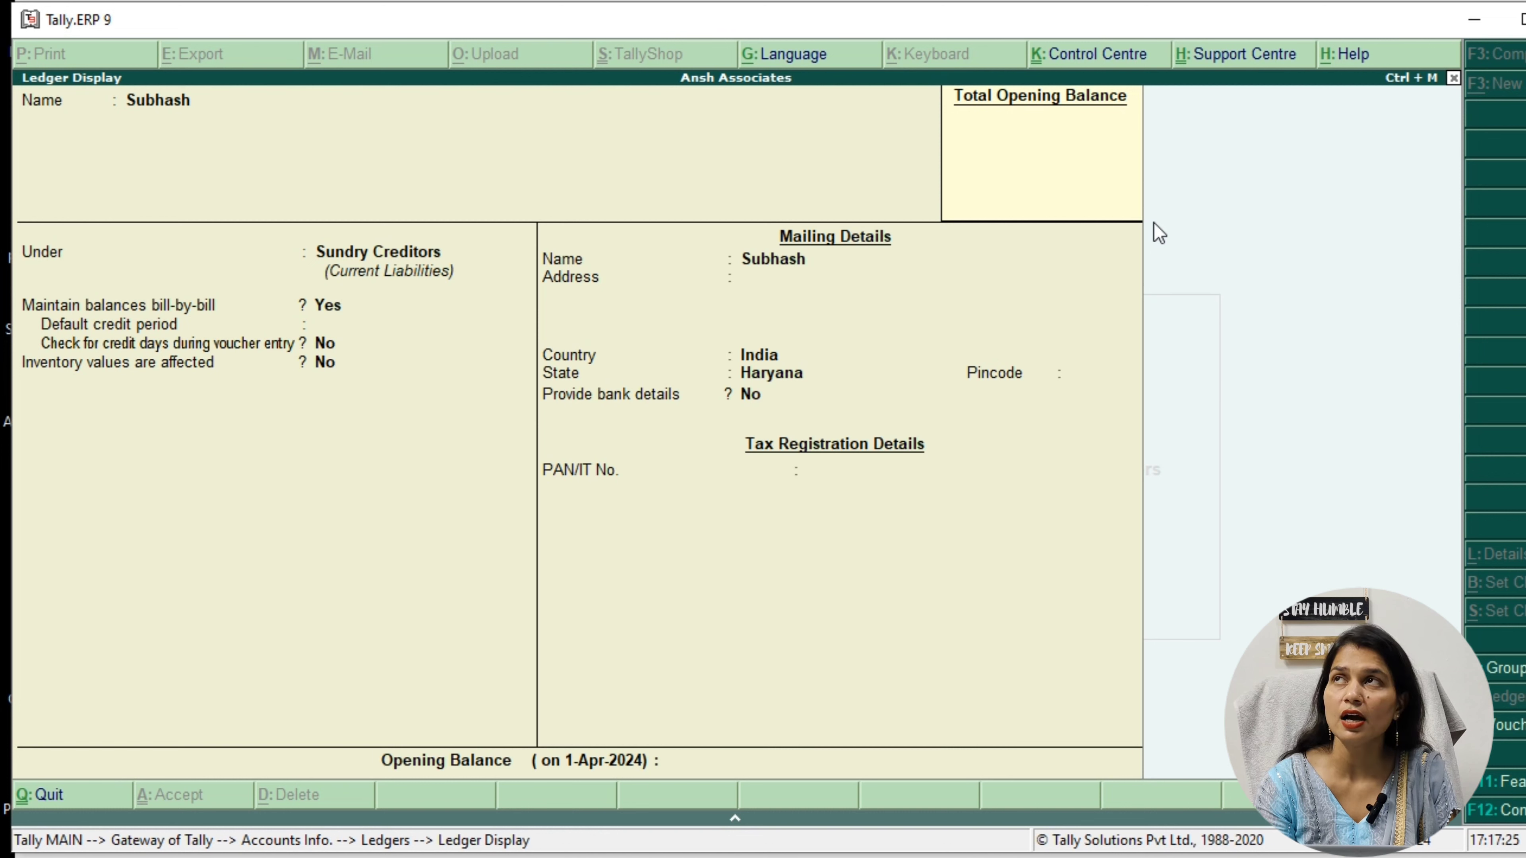
pyautogui.press('Escape')
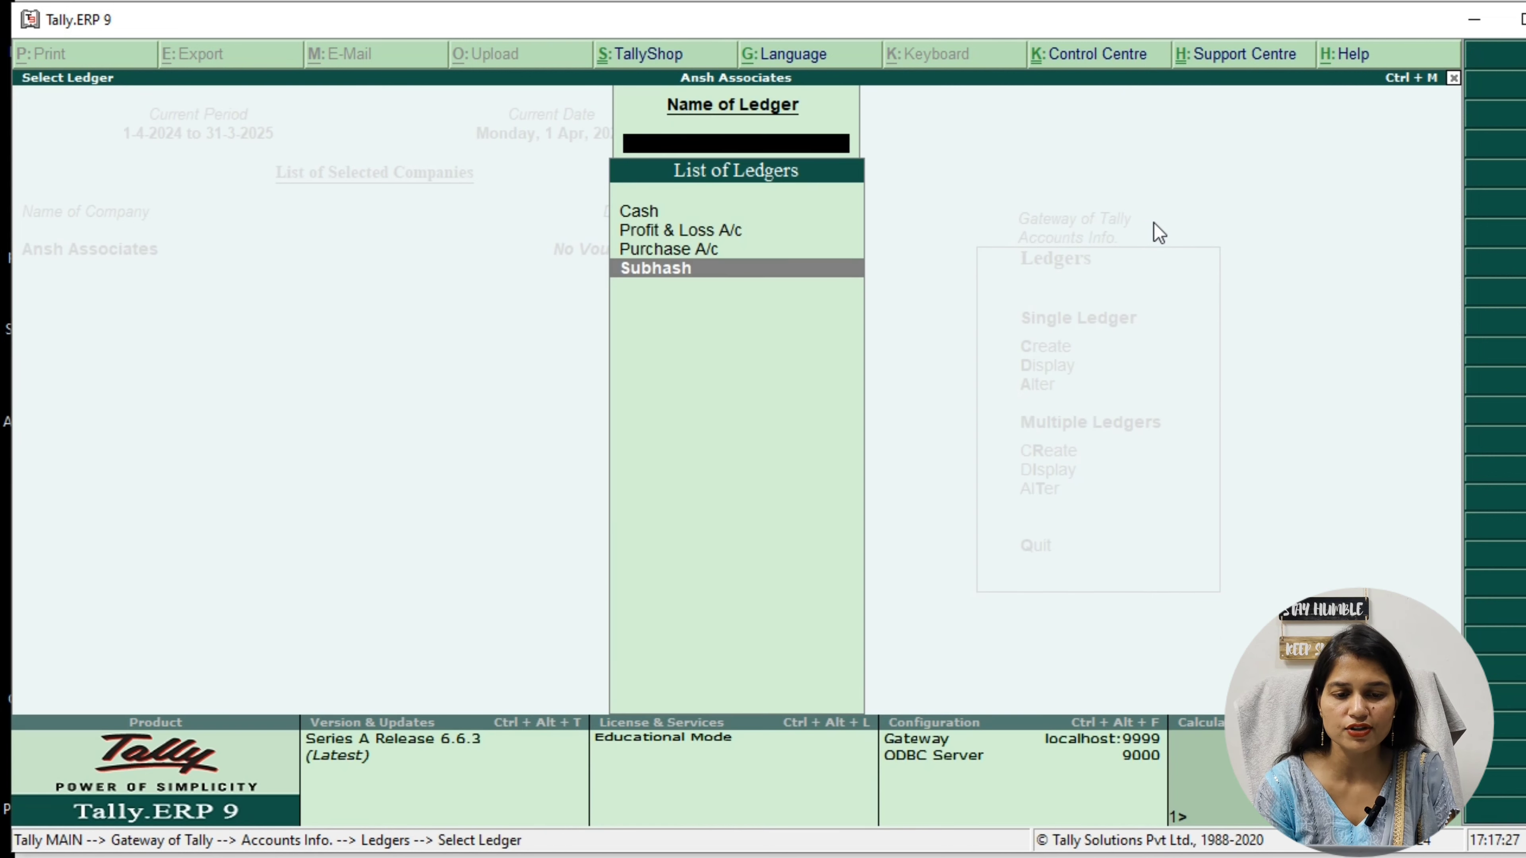
pyautogui.press('Escape')
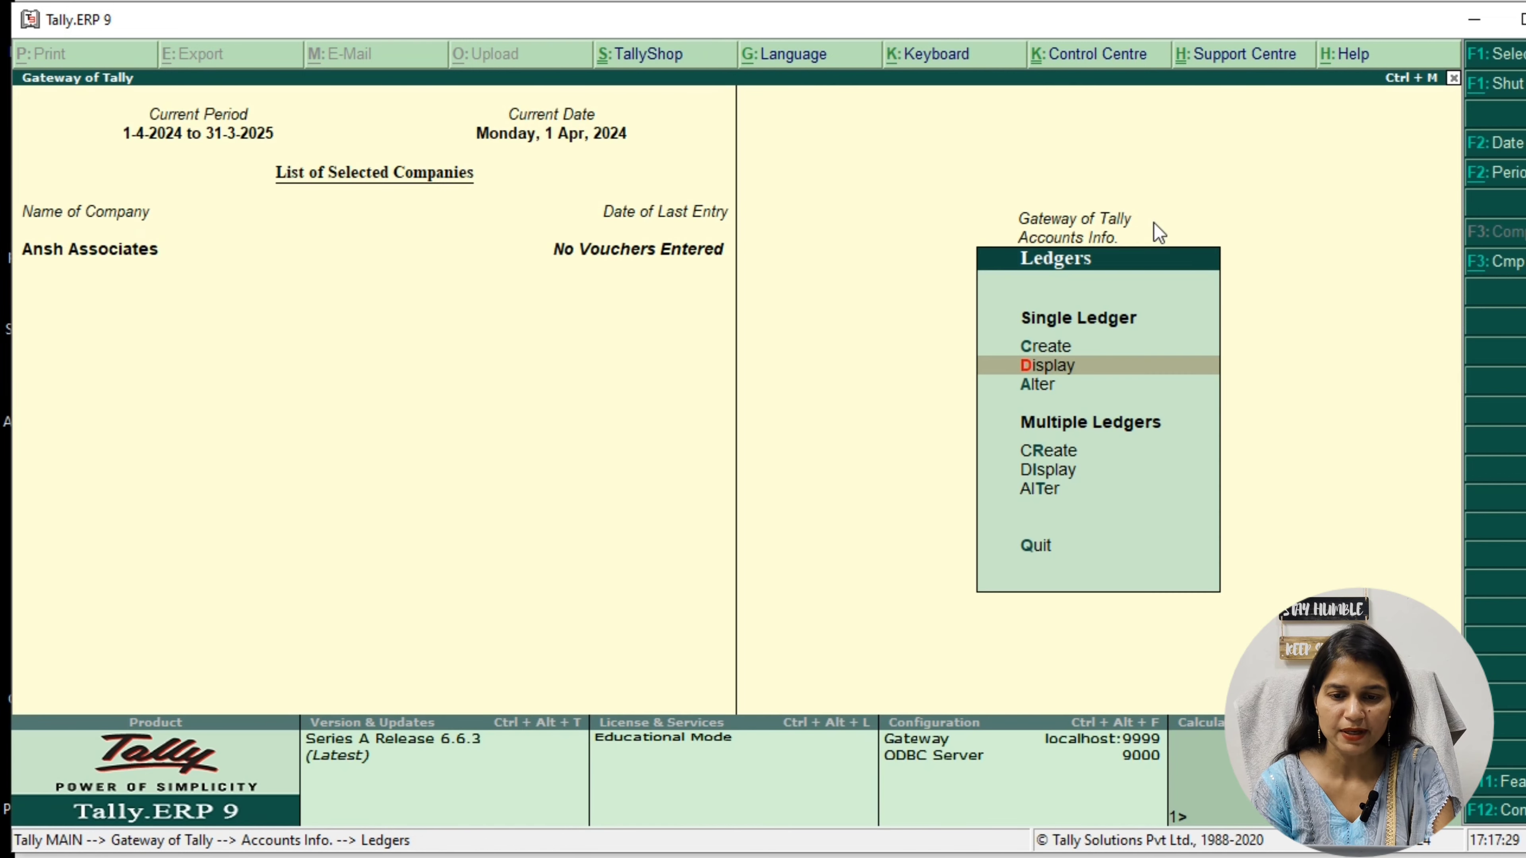
# Alter the supplier's ledger by adding A/c to the end of its name, save it and leave the ledger list
pyautogui.press('Down')
pyautogui.press('Return')
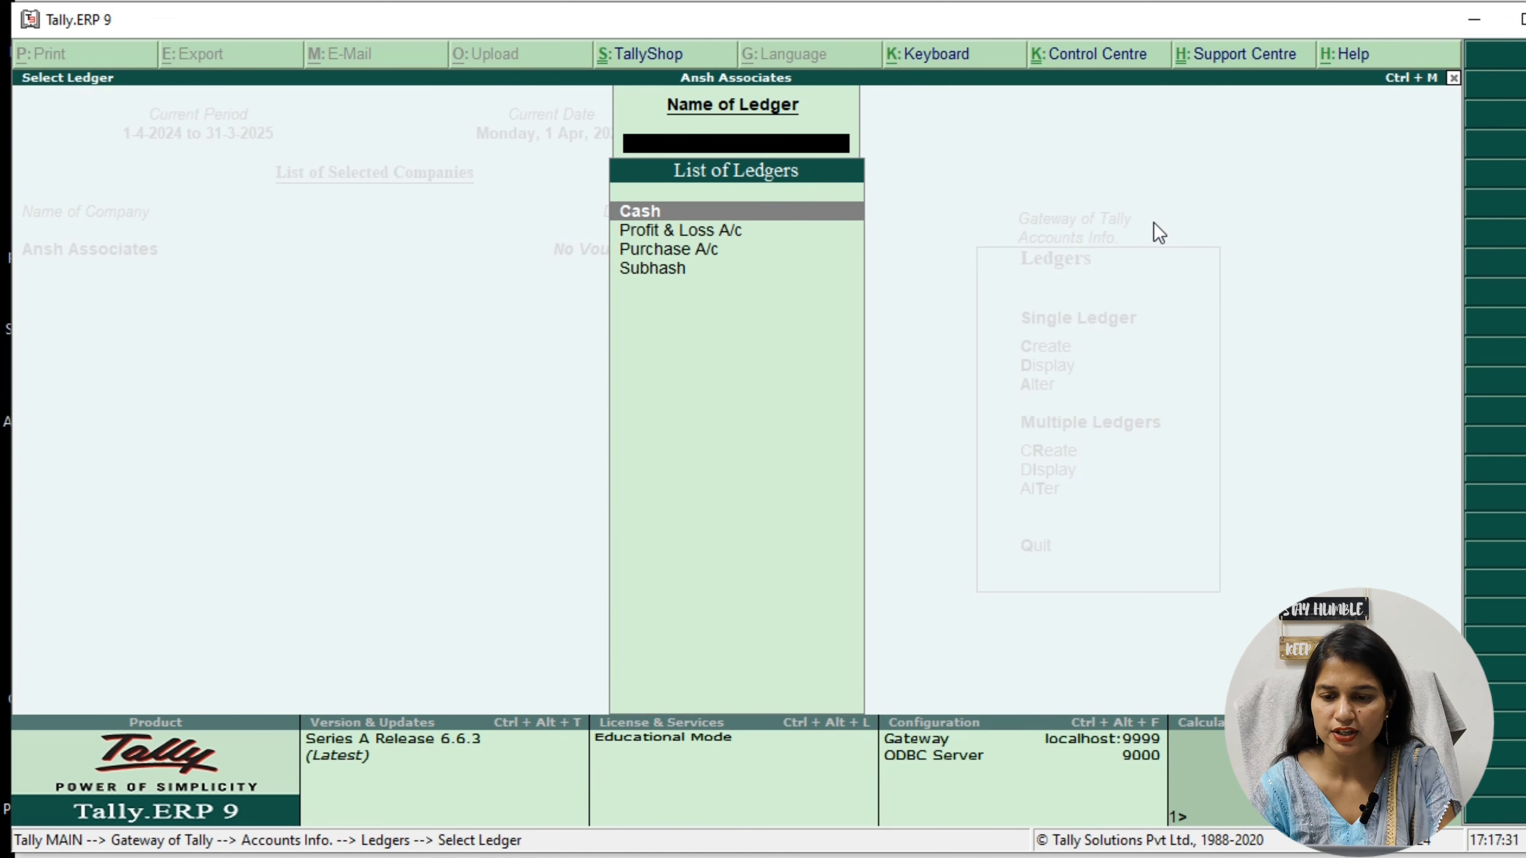
pyautogui.press('Down')
pyautogui.press('Down')
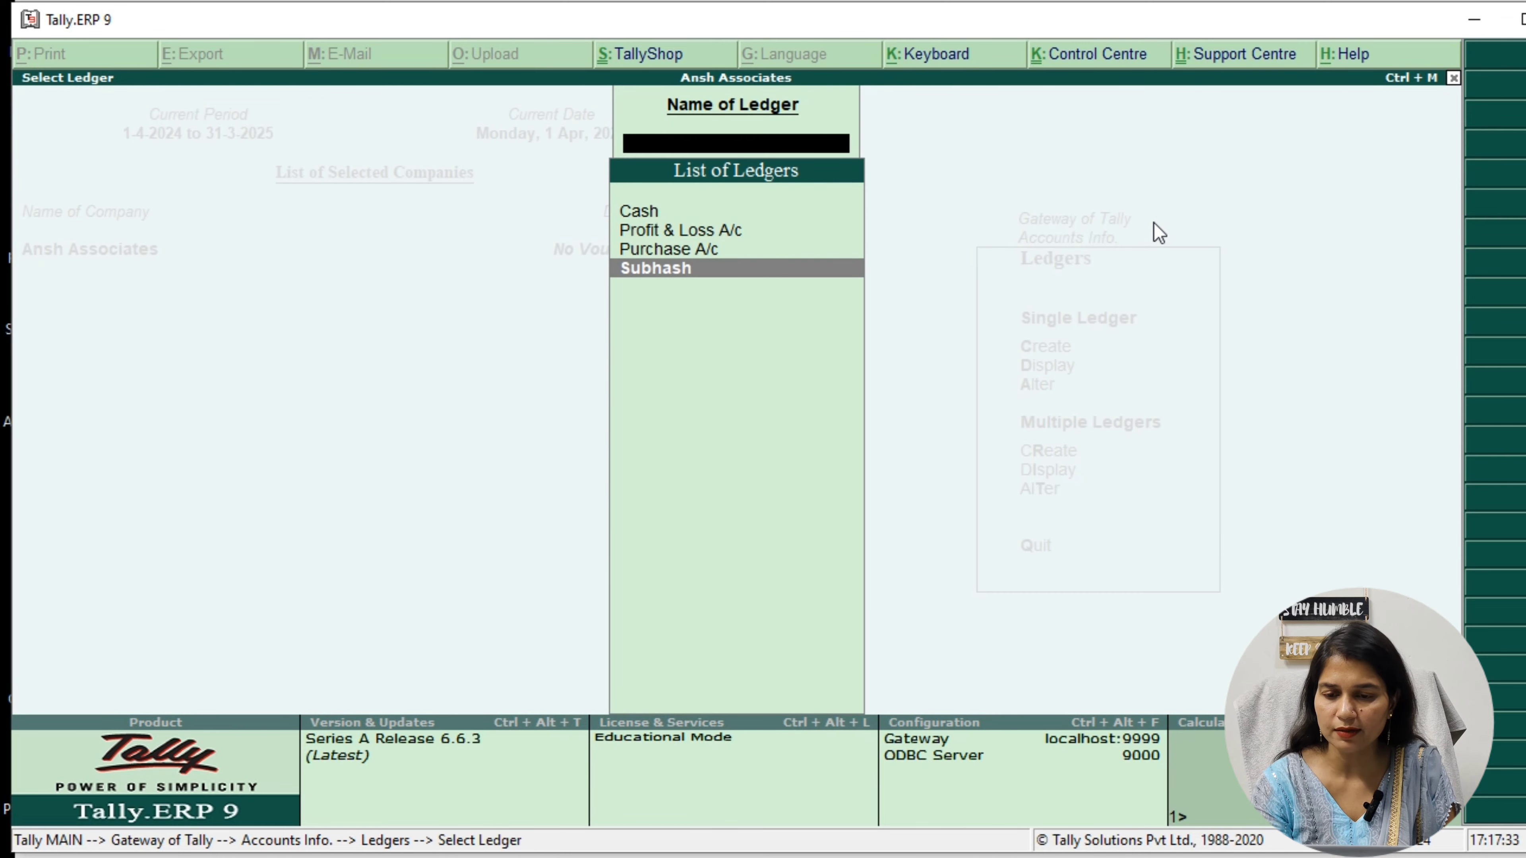
pyautogui.press('Return')
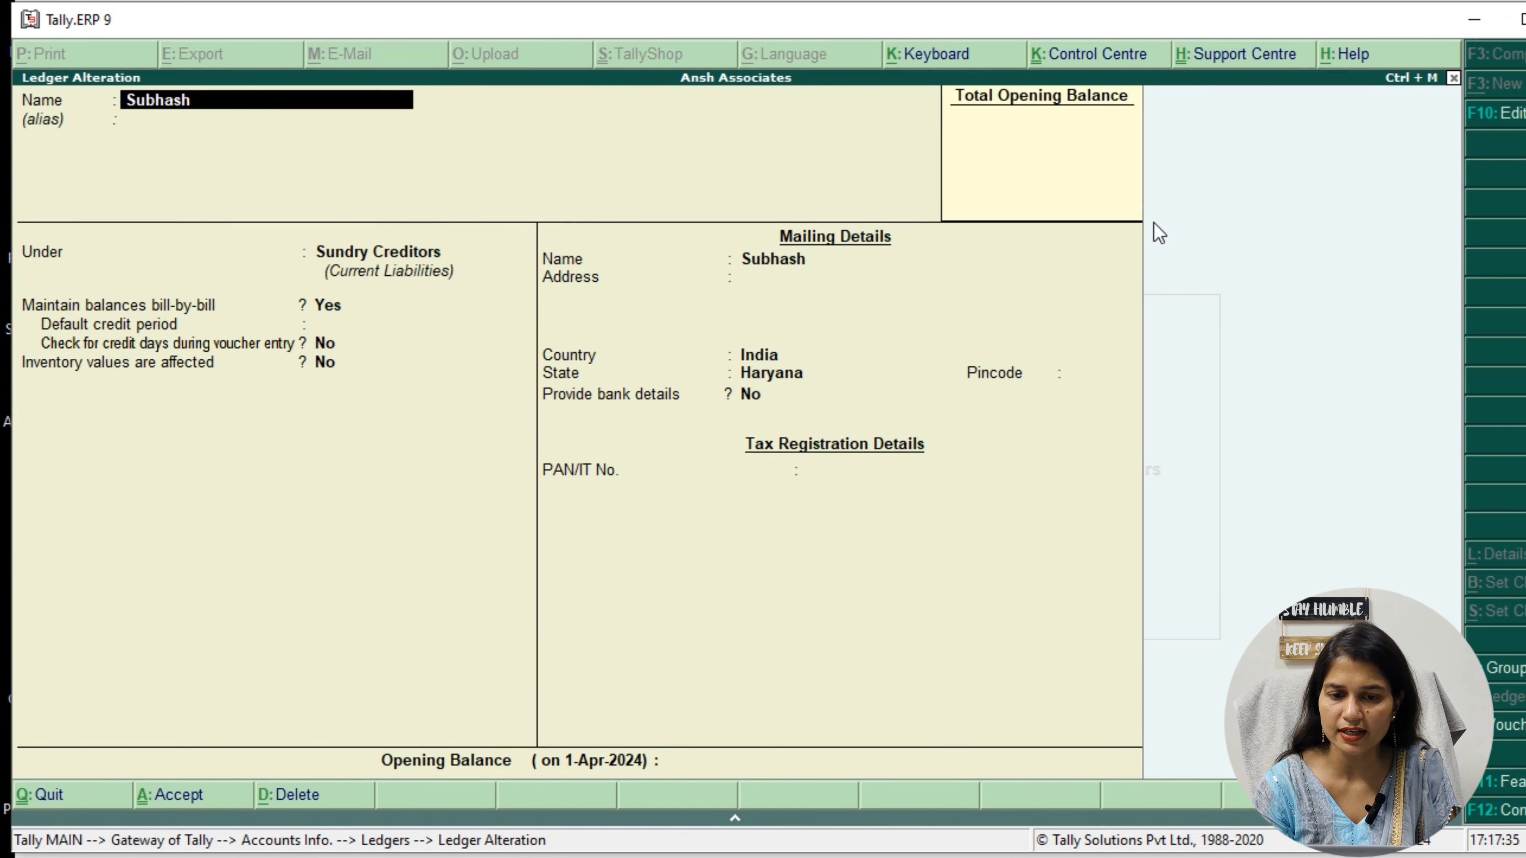
pyautogui.write('A/c')
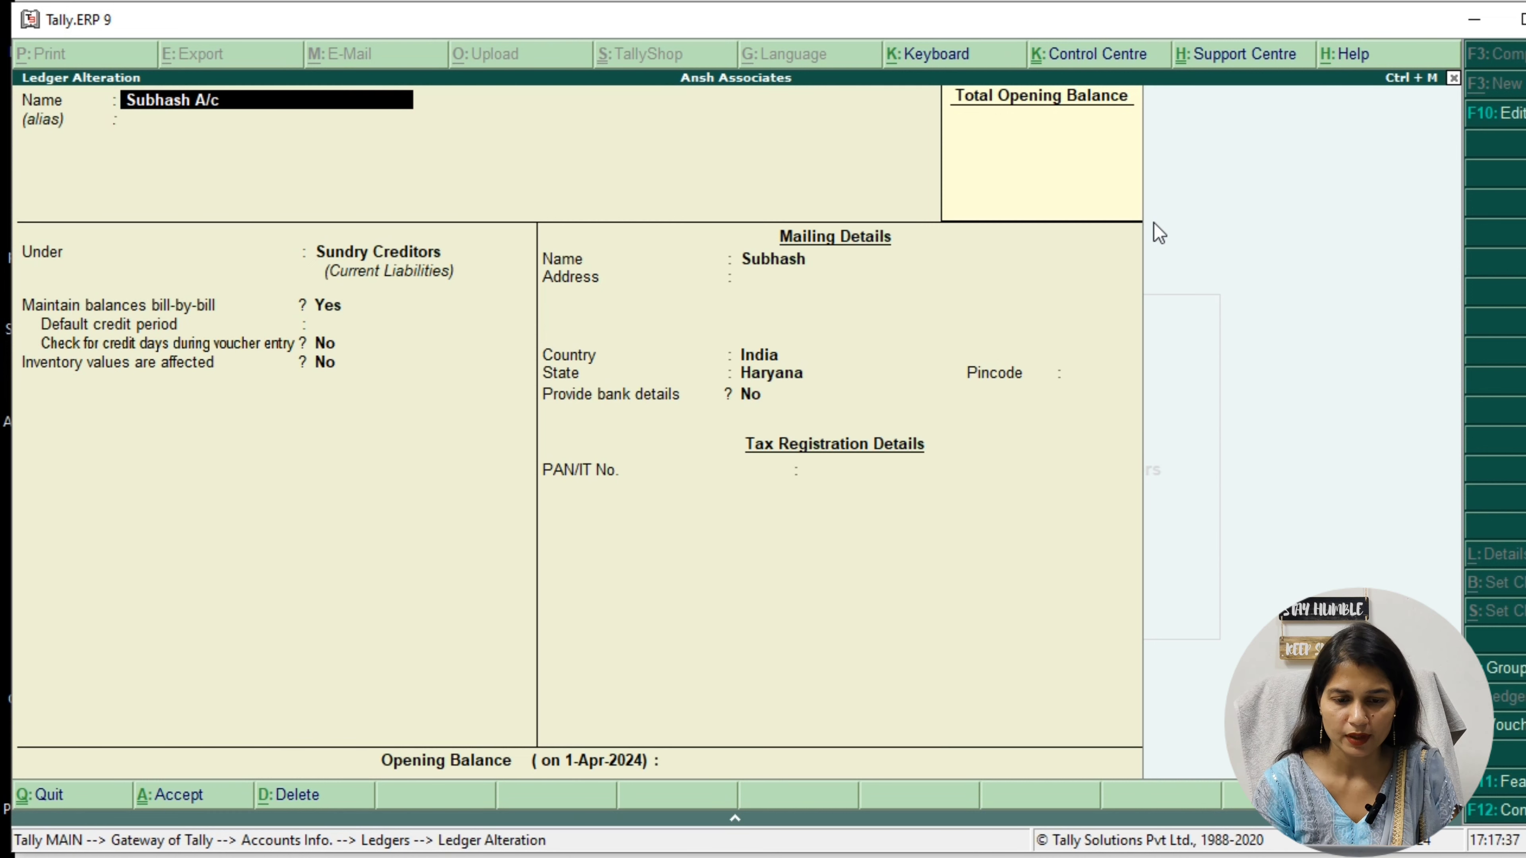
pyautogui.press('Return')
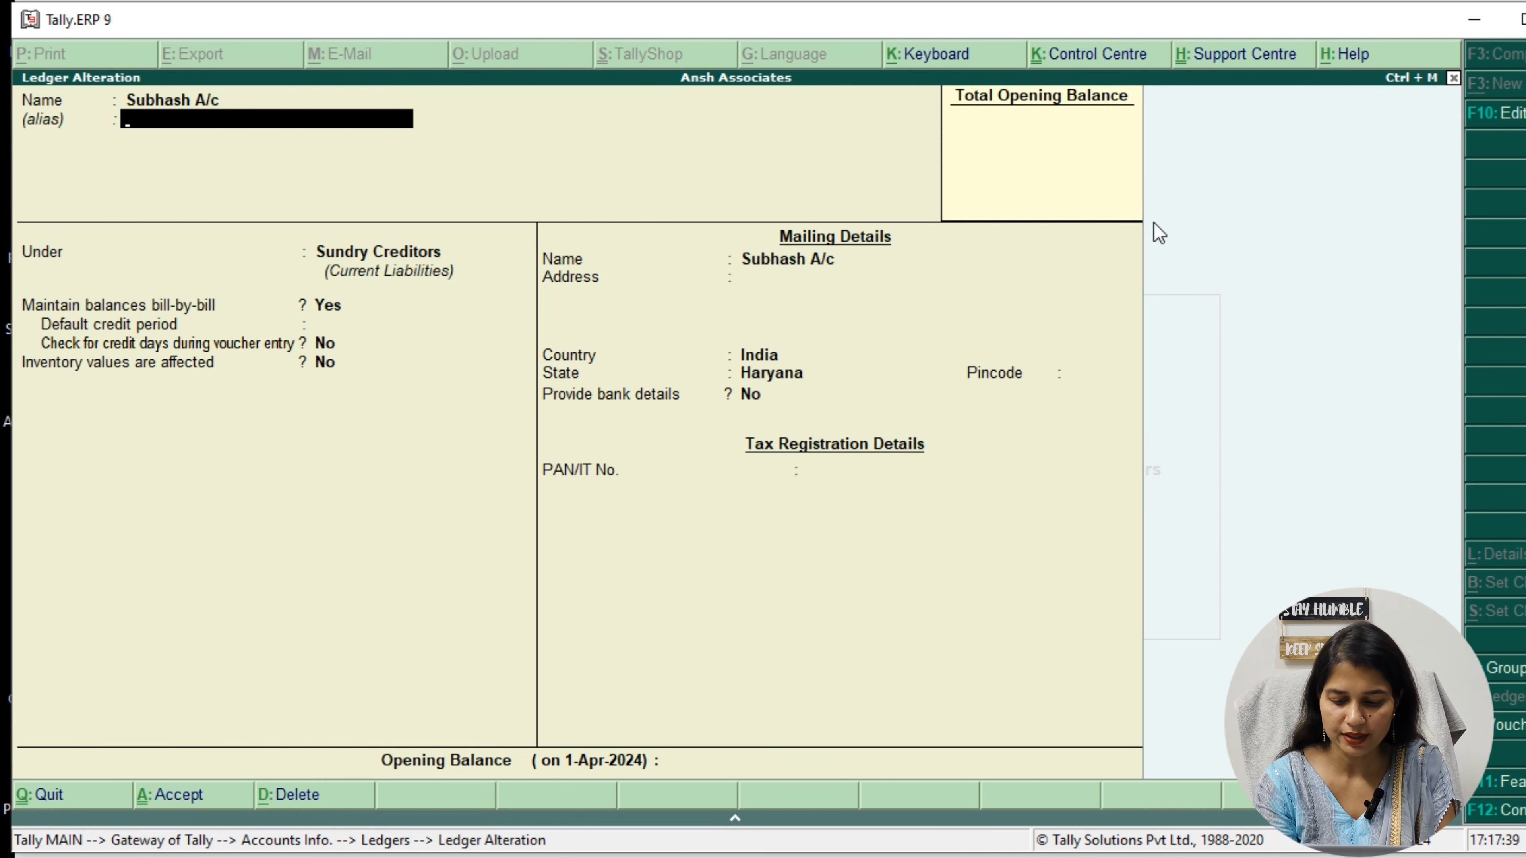
pyautogui.hotkey('ctrl', 'a')
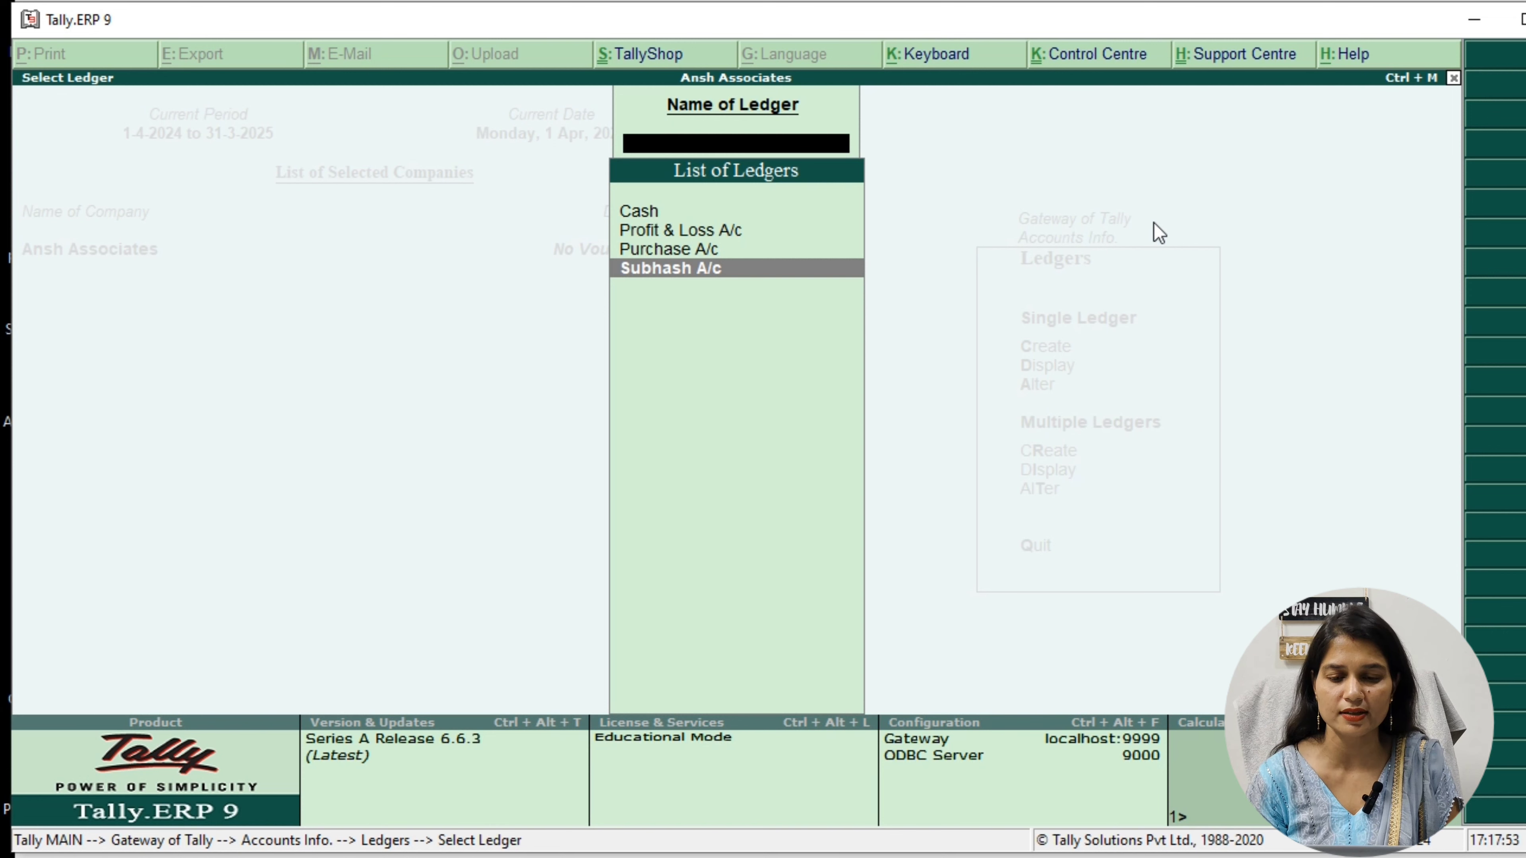
pyautogui.press('Escape')
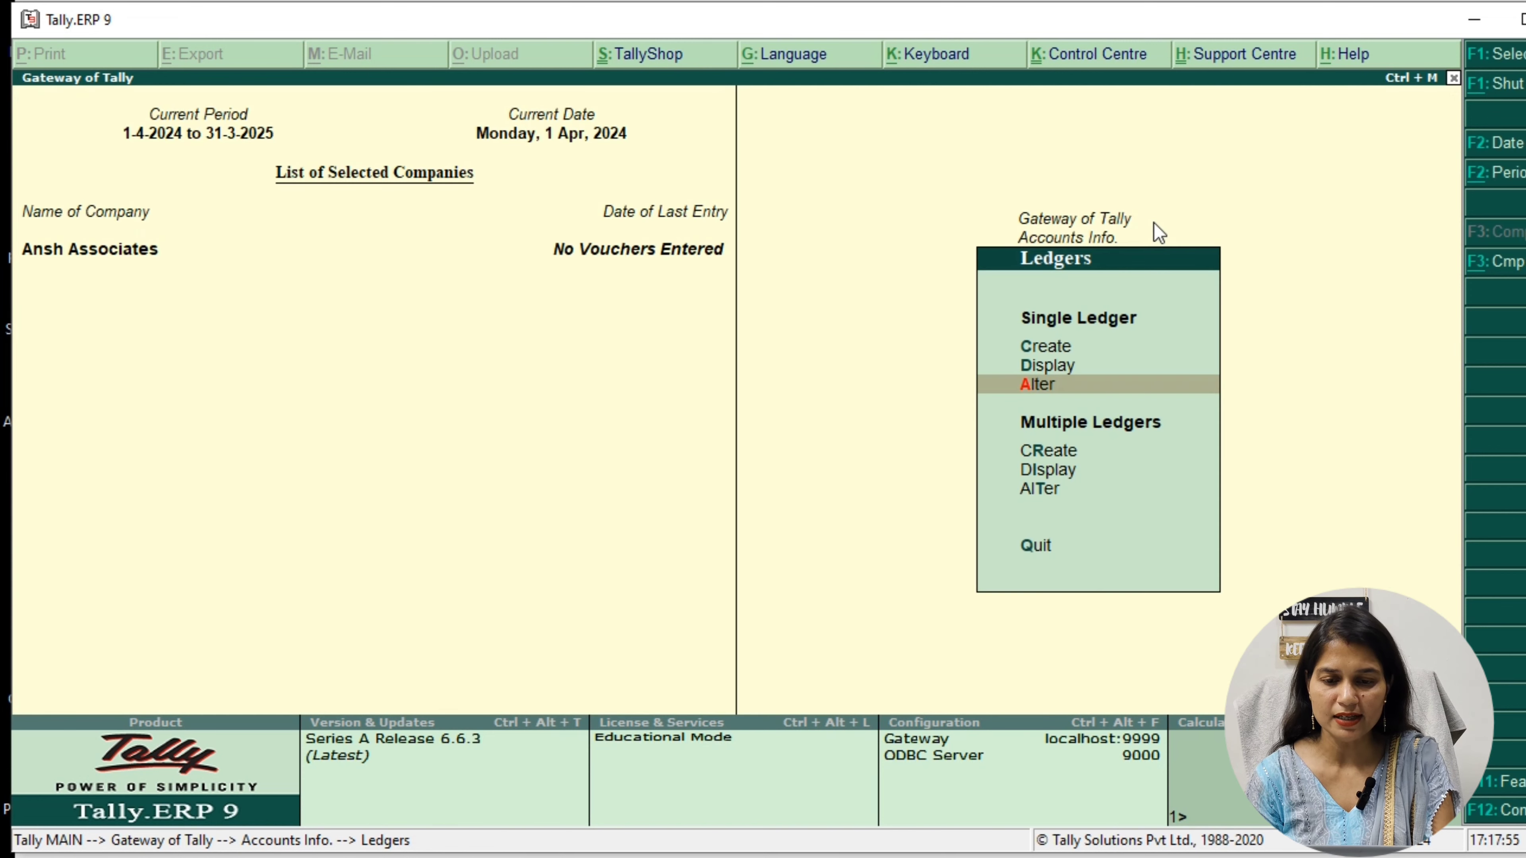
# Start creating multiple ledgers under All Items and add Furniture under Fixed Assets with no opening balance
pyautogui.press('Down')
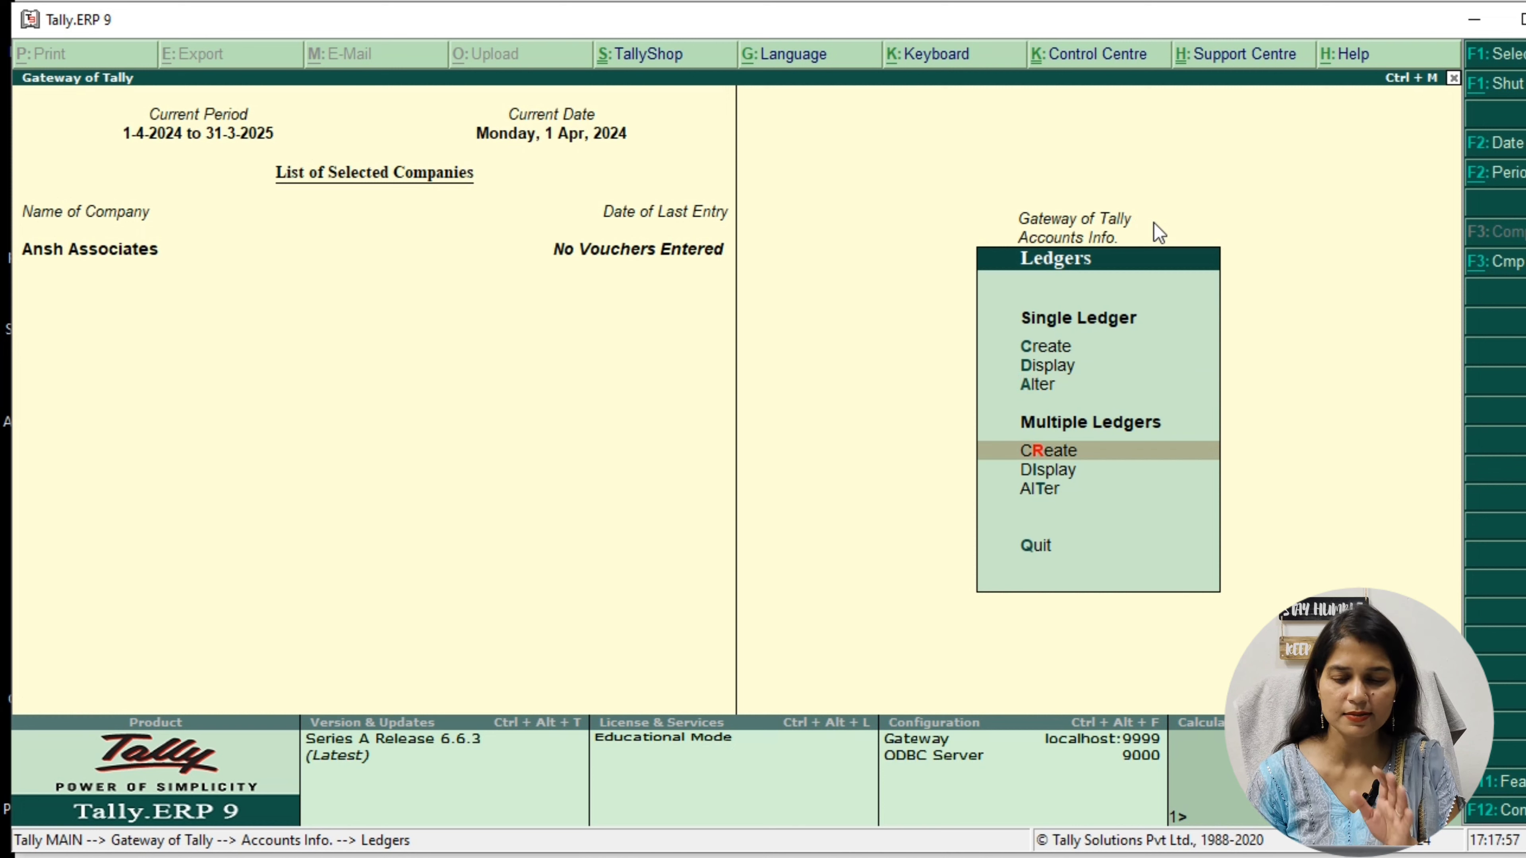
pyautogui.press('Return')
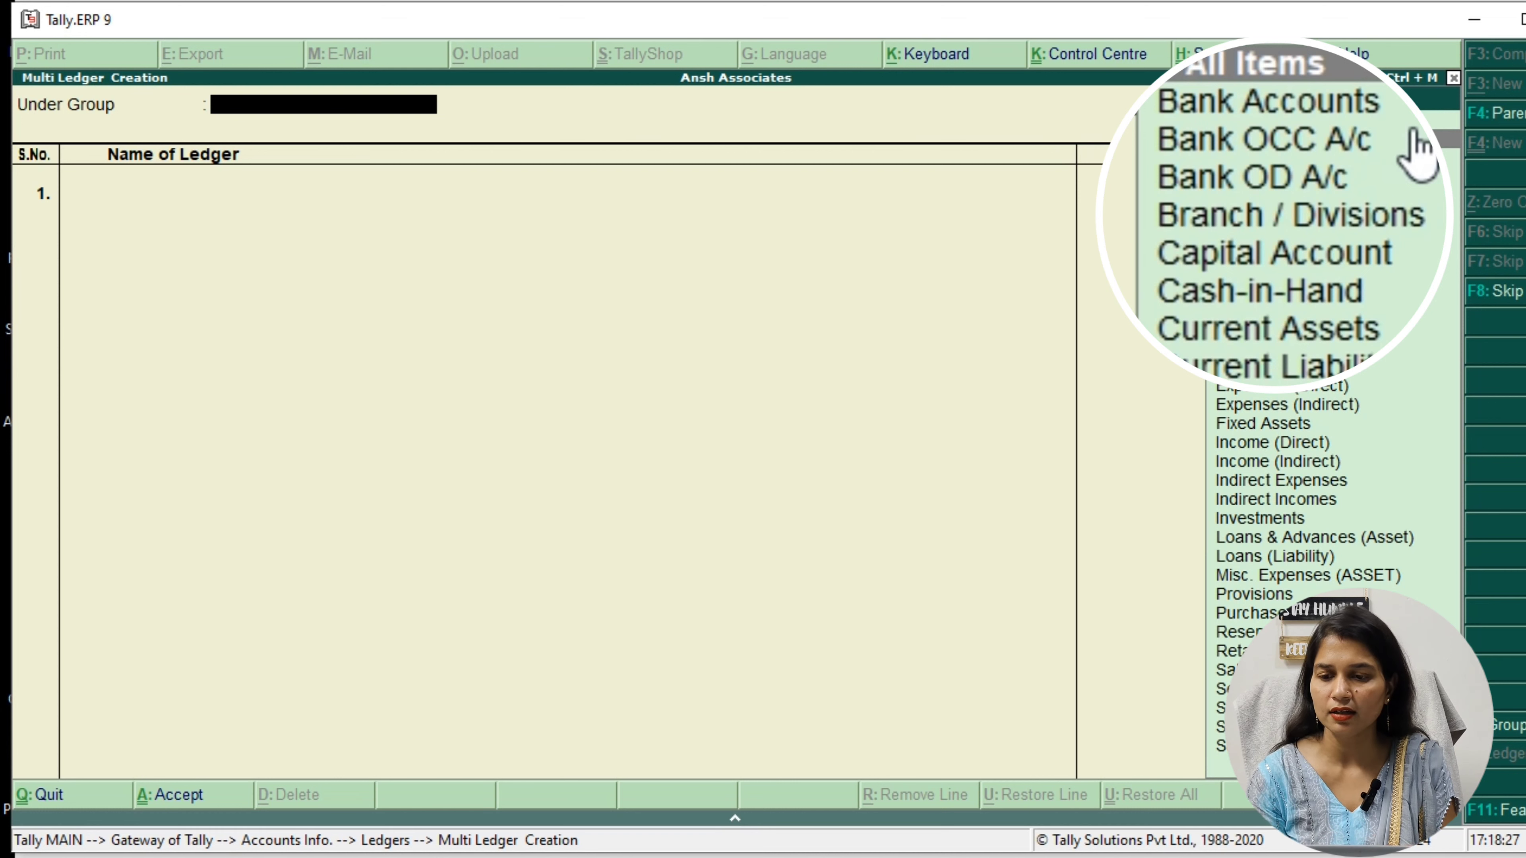
pyautogui.press('Return')
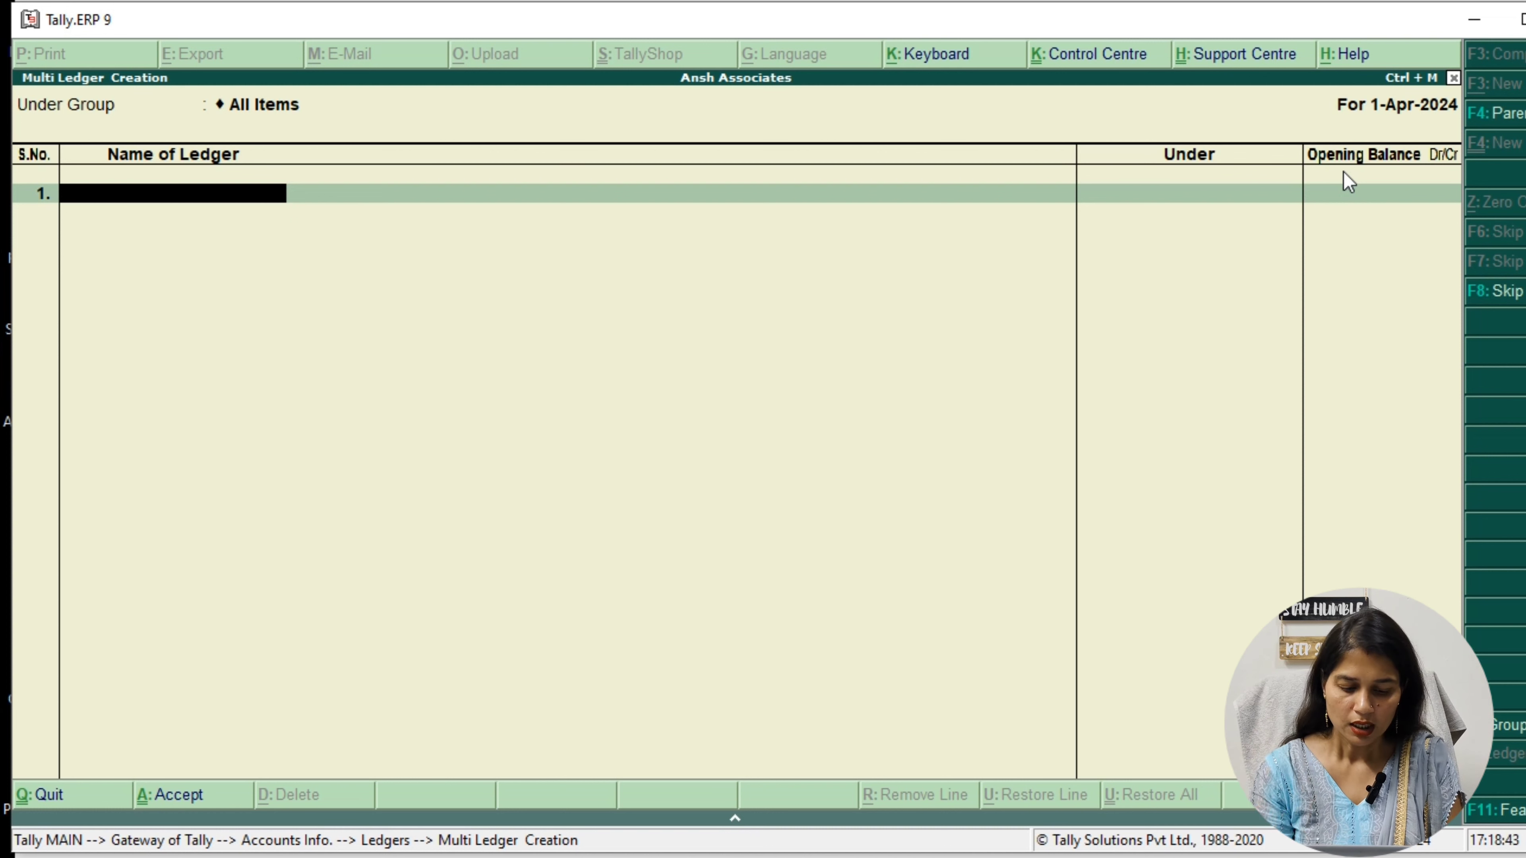
pyautogui.write('F')
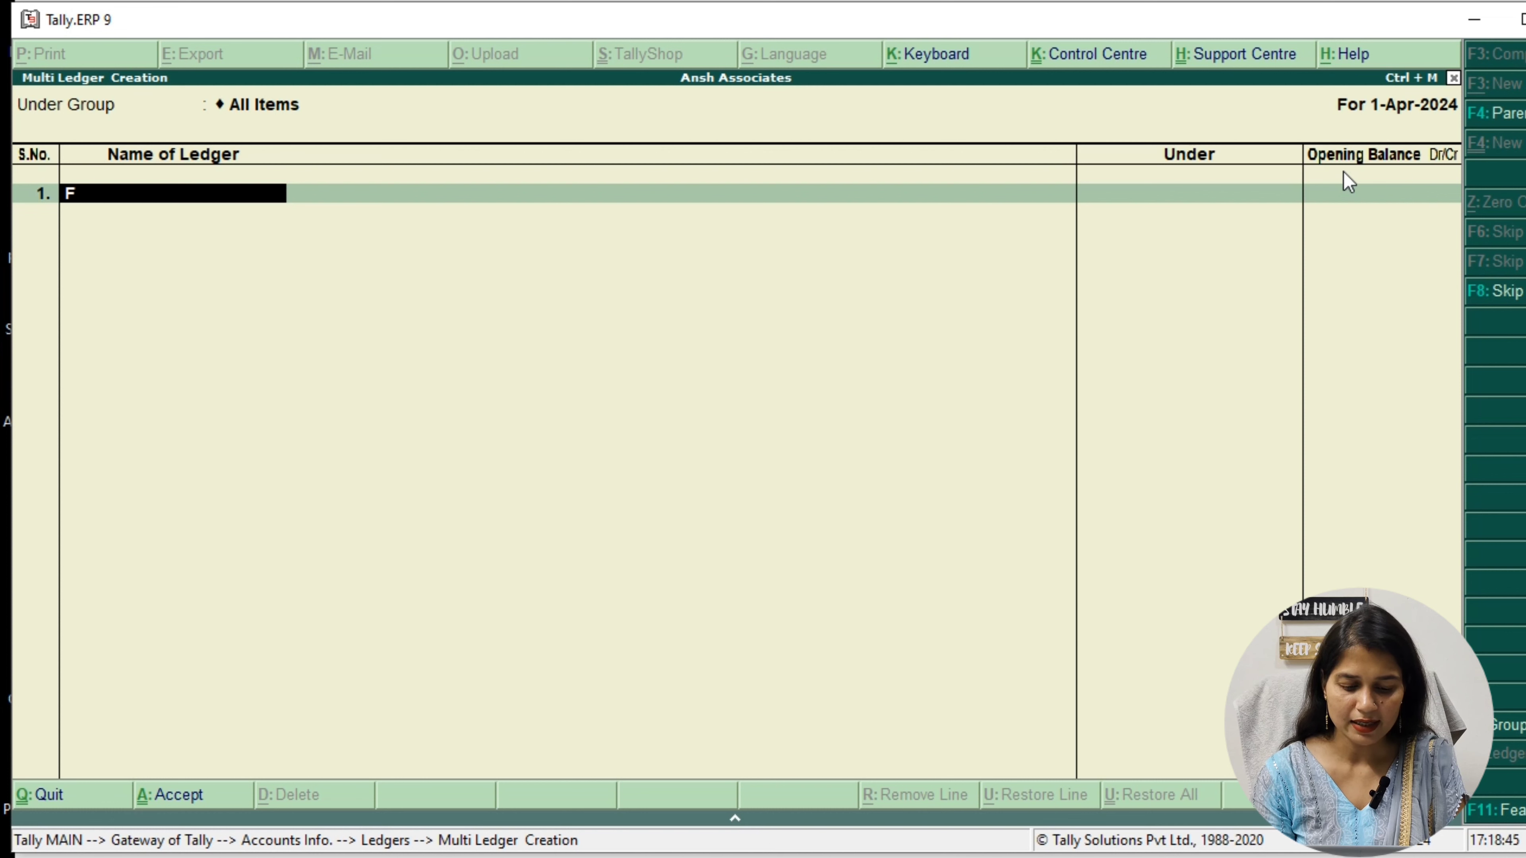
pyautogui.write('urniture')
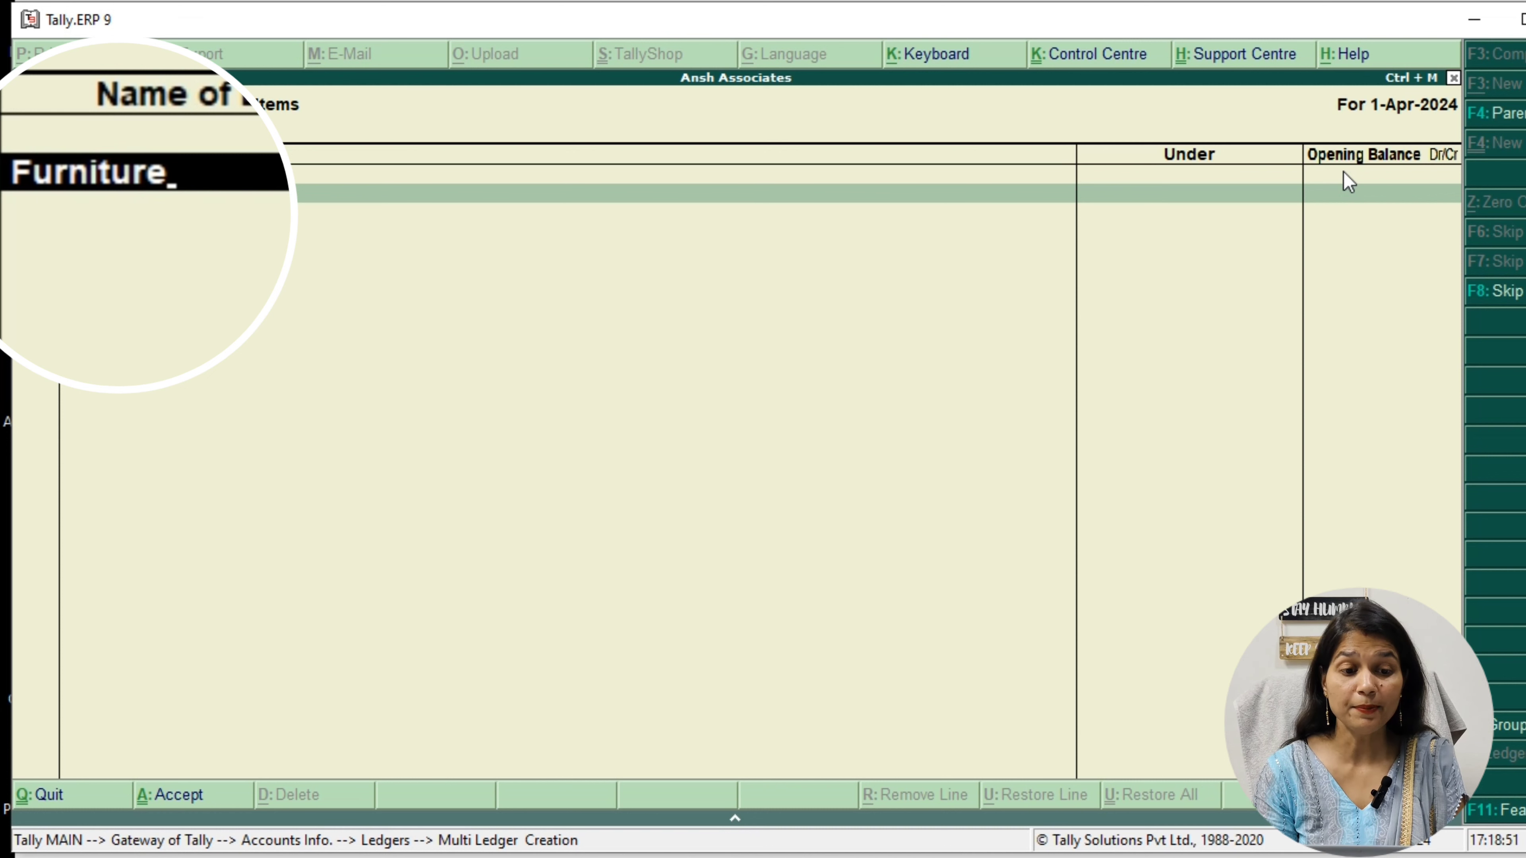
pyautogui.press('Return')
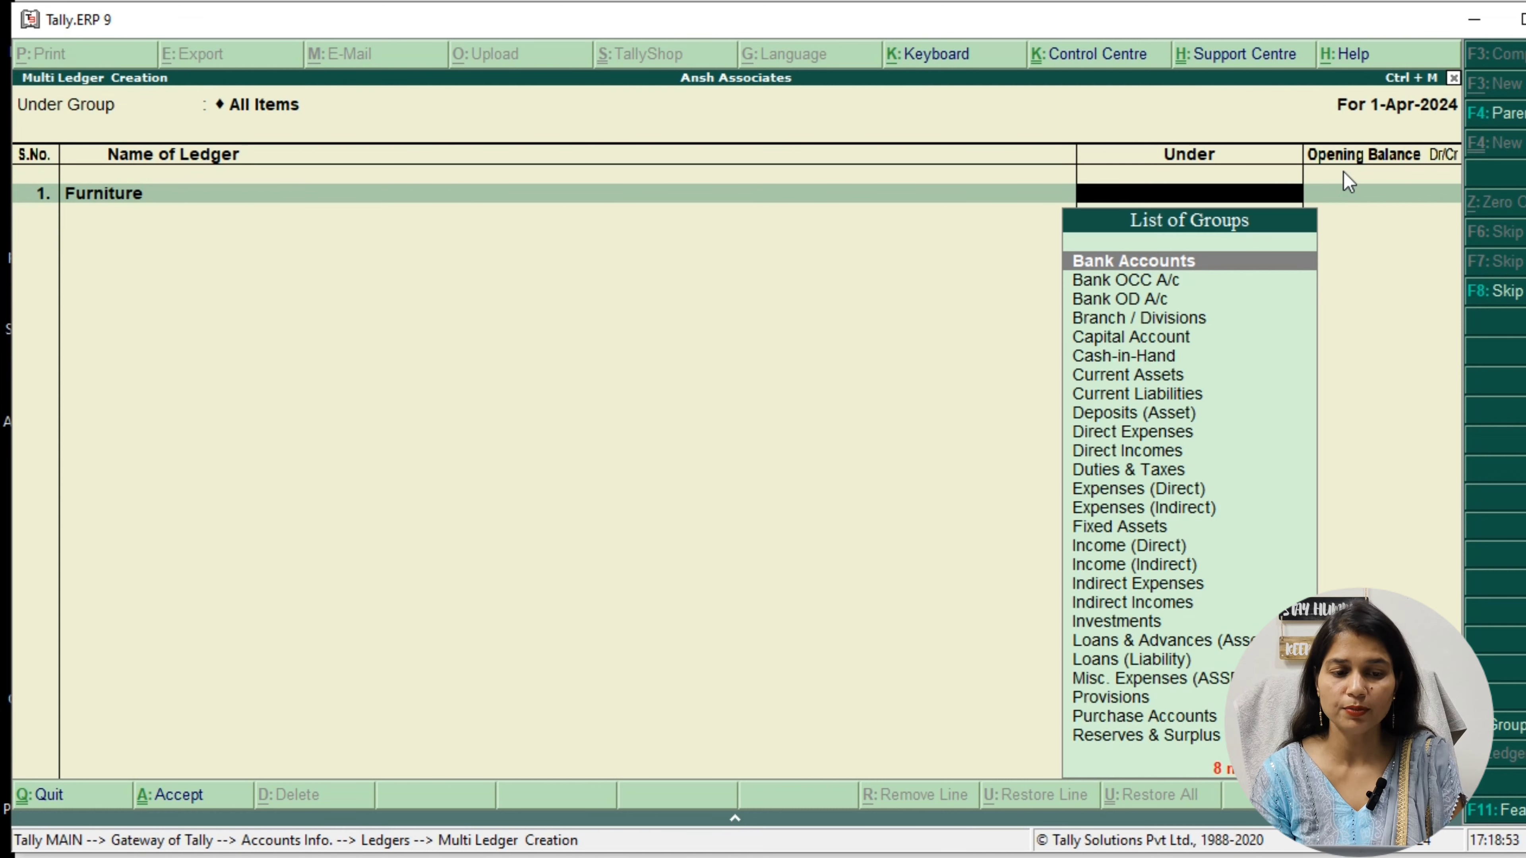
pyautogui.write('F')
pyautogui.press('Return')
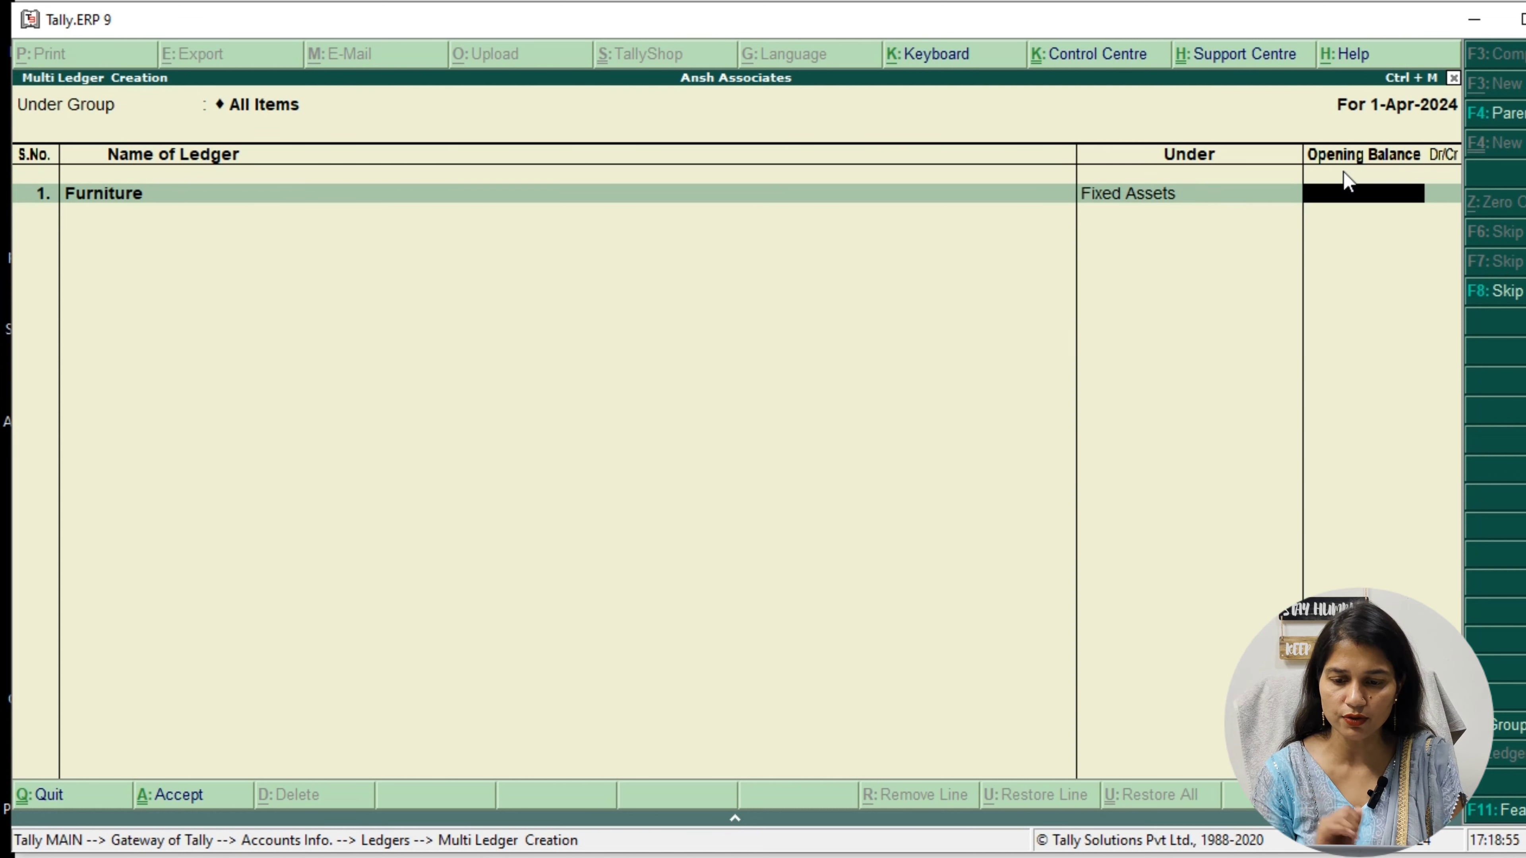
pyautogui.press('Return')
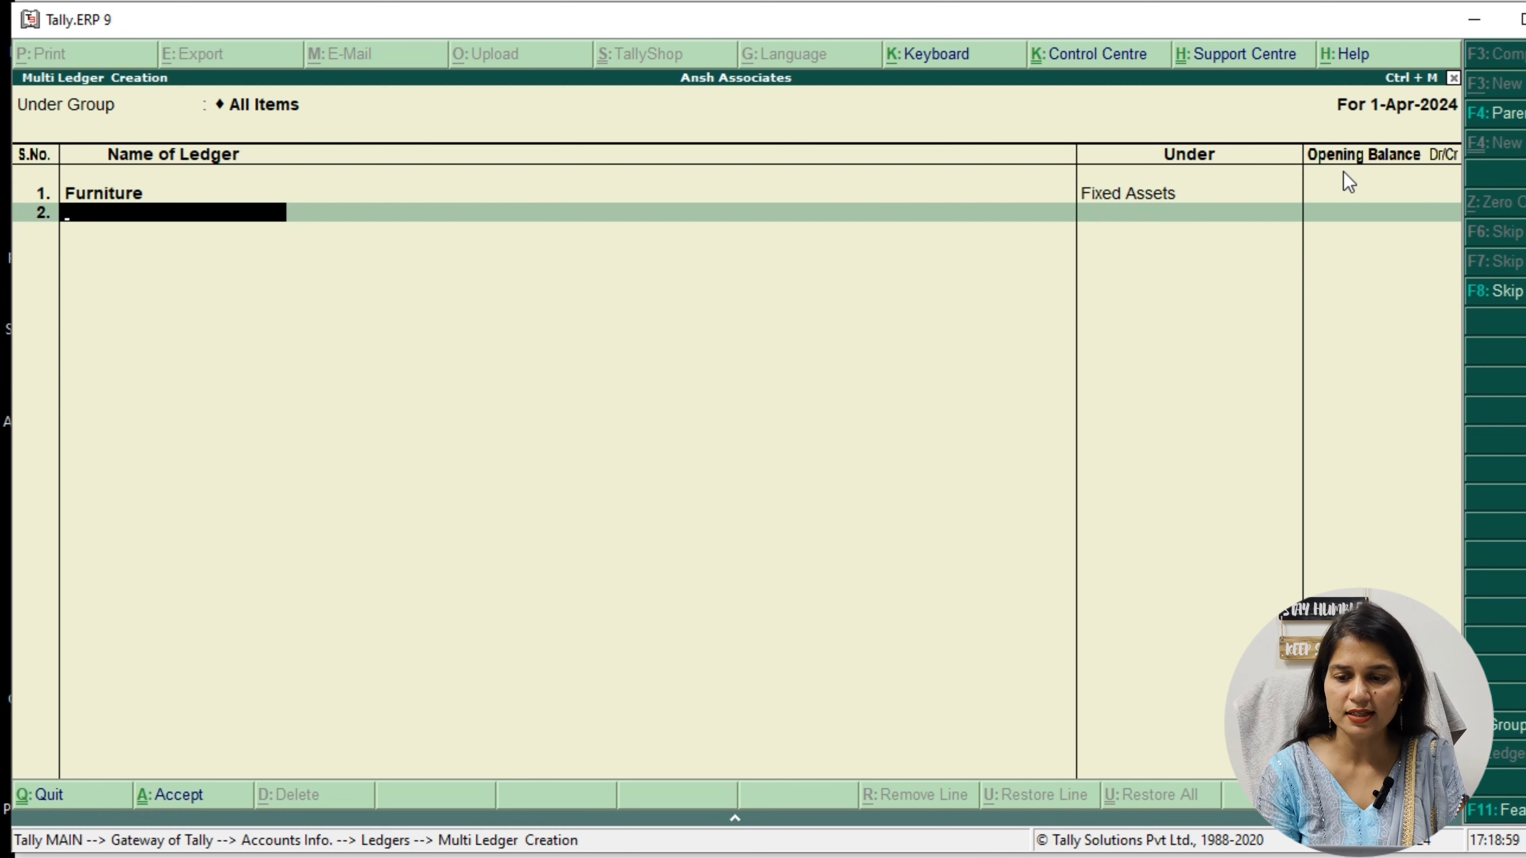
# Add a second ledger named Wages under Direct Expenses, leaving its opening balance empty
pyautogui.write('Wages')
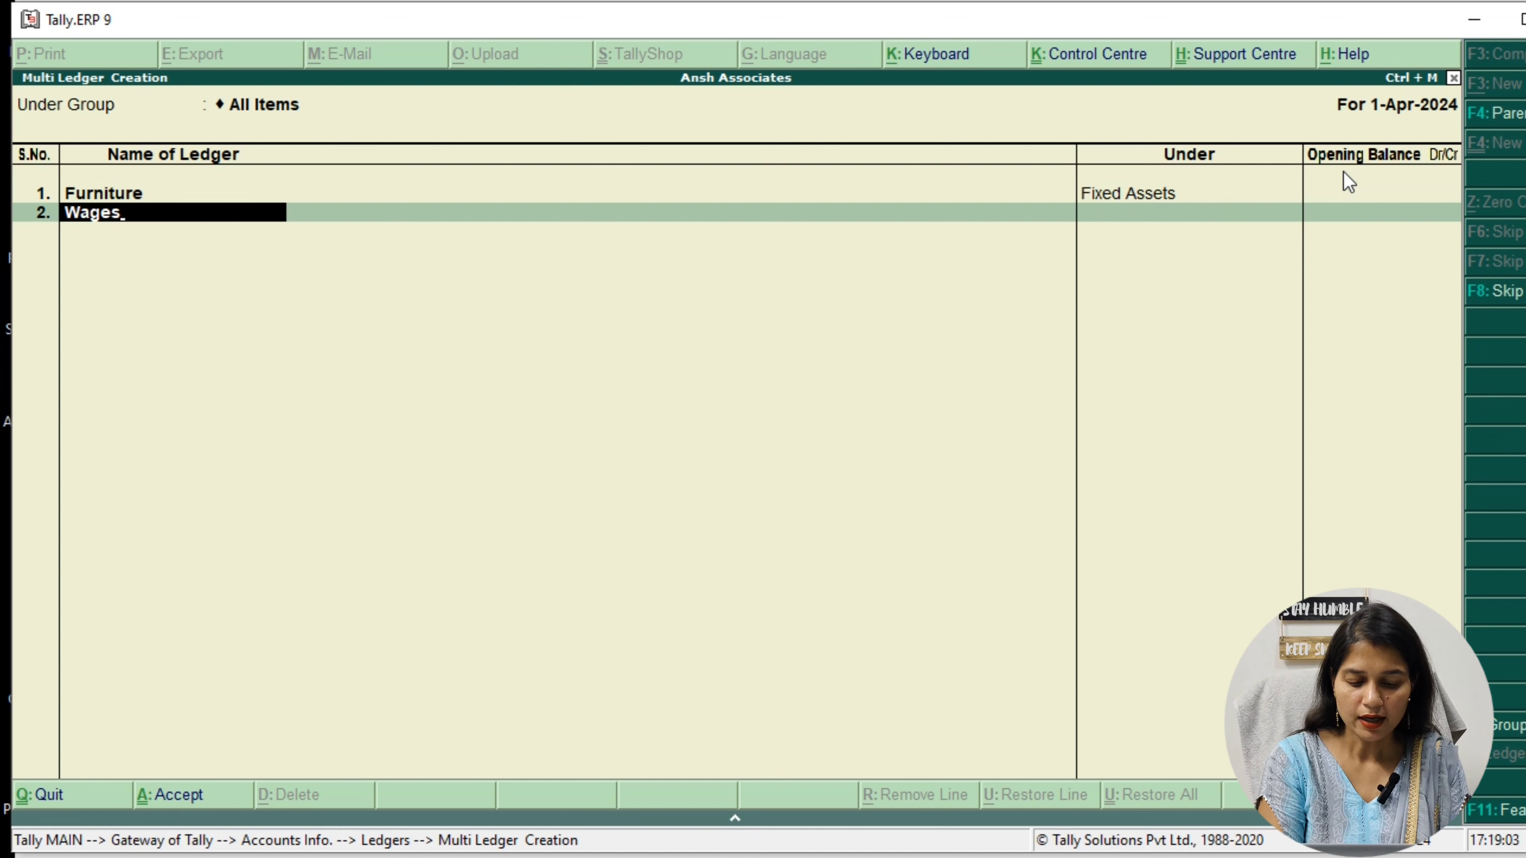
pyautogui.press('Return')
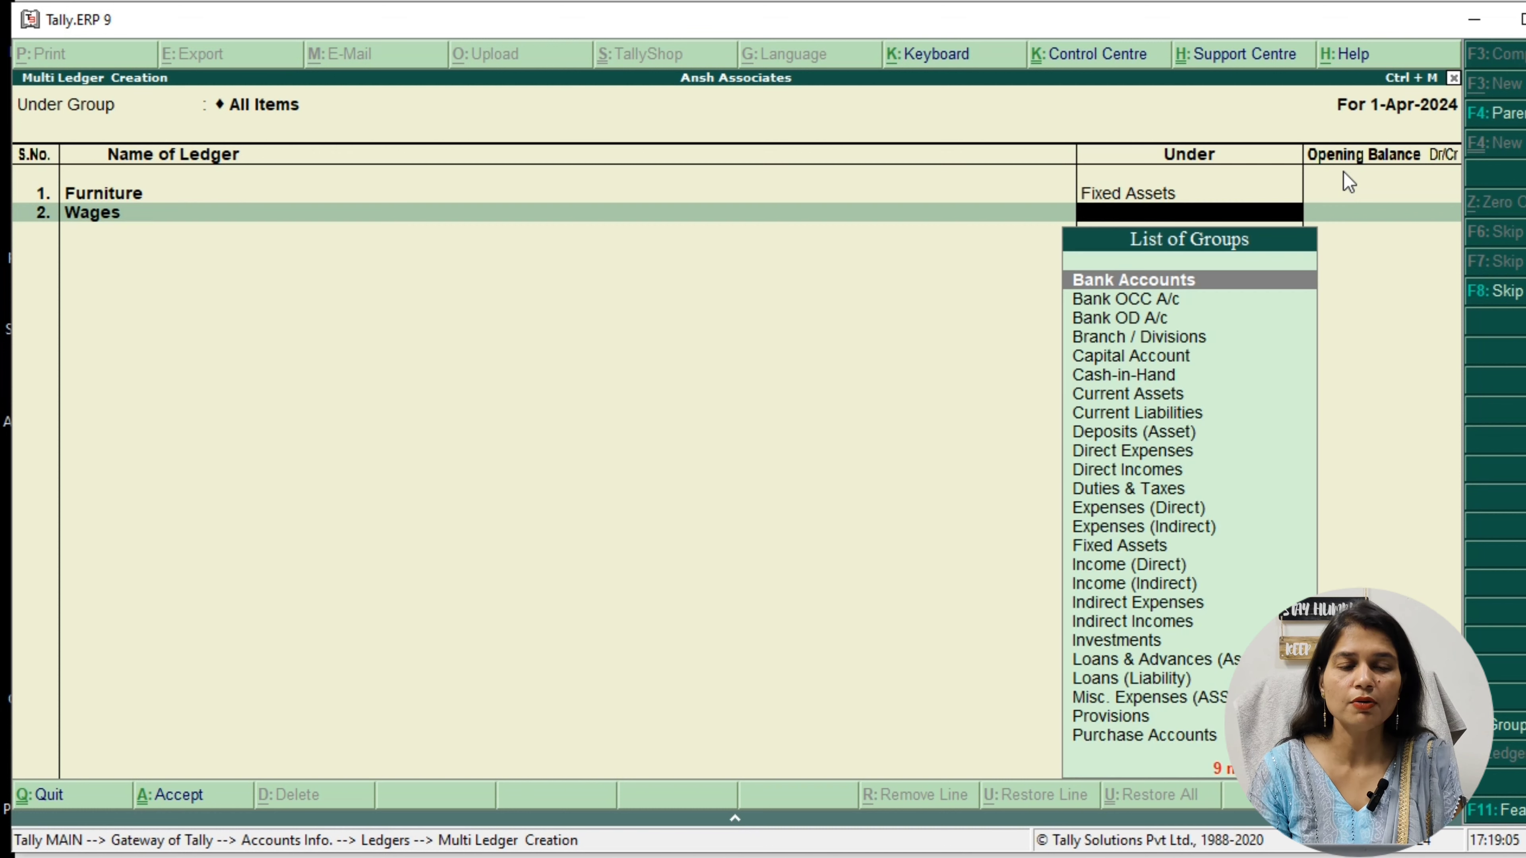
pyautogui.write('D')
pyautogui.press('Down')
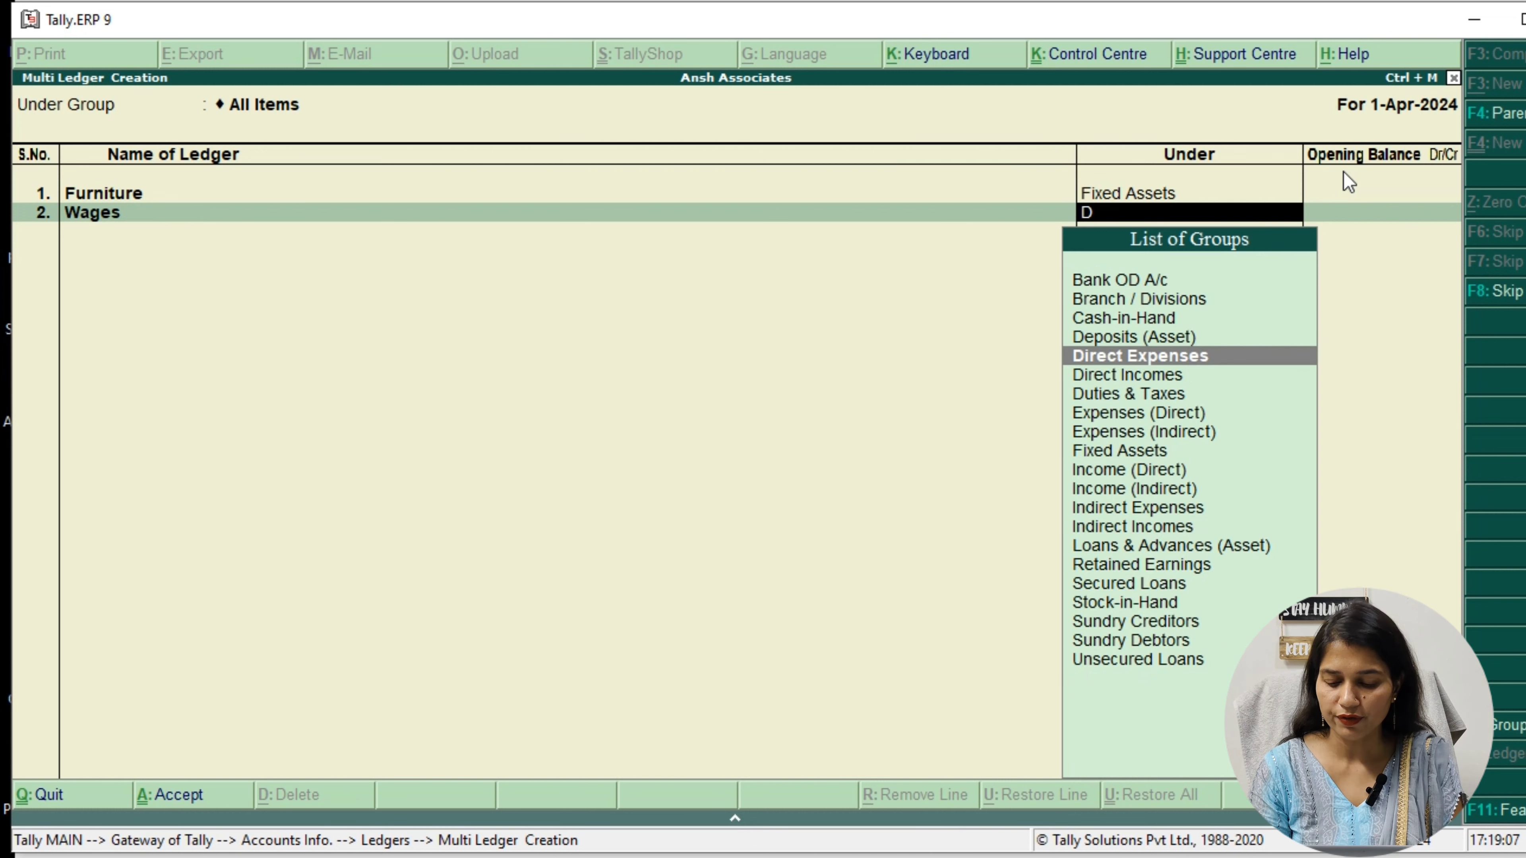
pyautogui.press('Return')
pyautogui.press('Return')
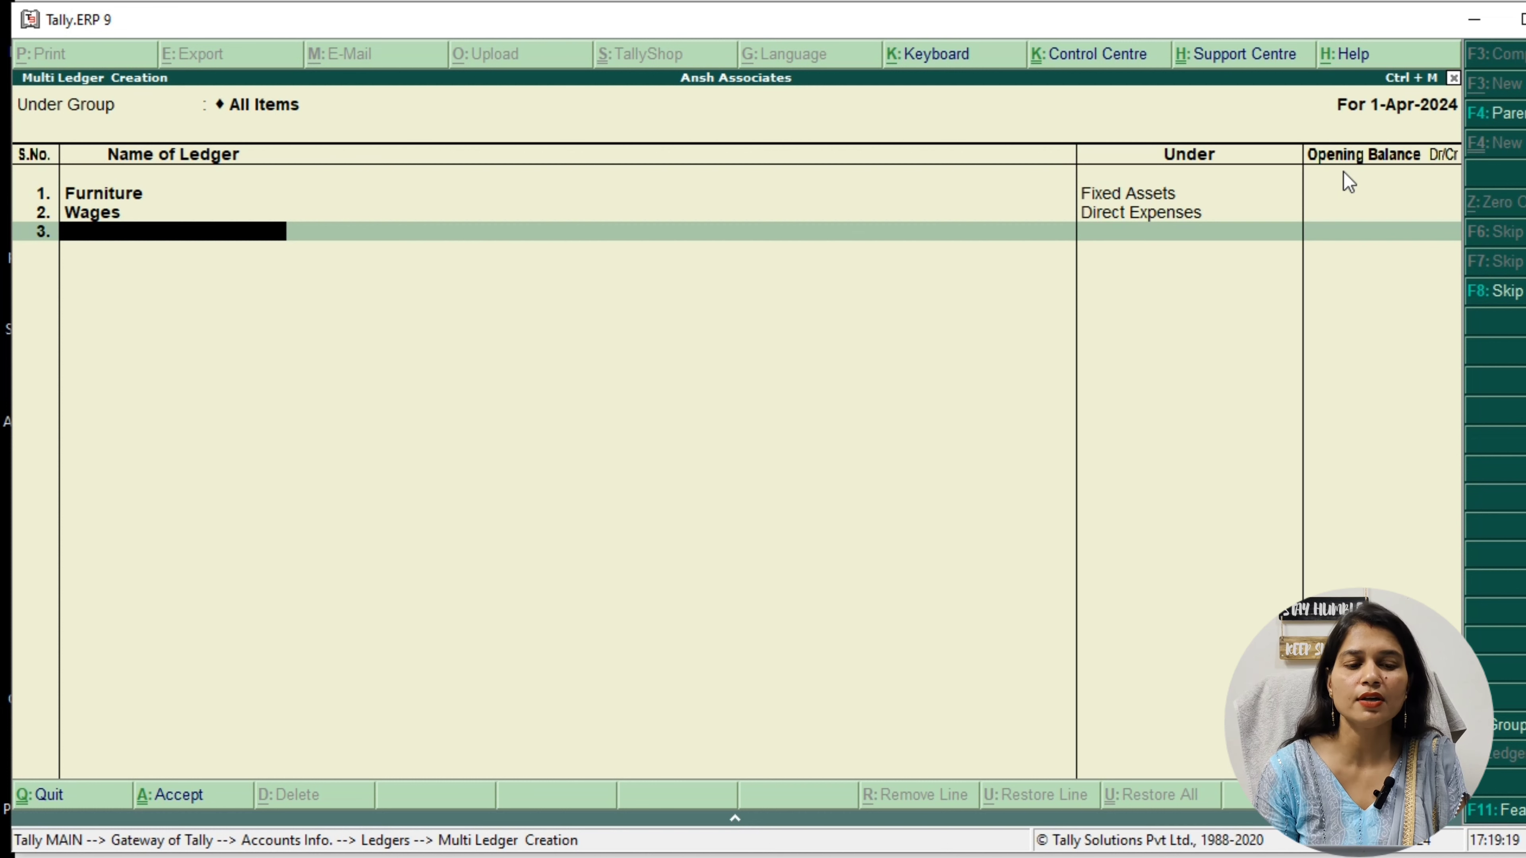
# Add a third ledger named Drawings under Capital Account, leaving its opening balance empty
pyautogui.write('D')
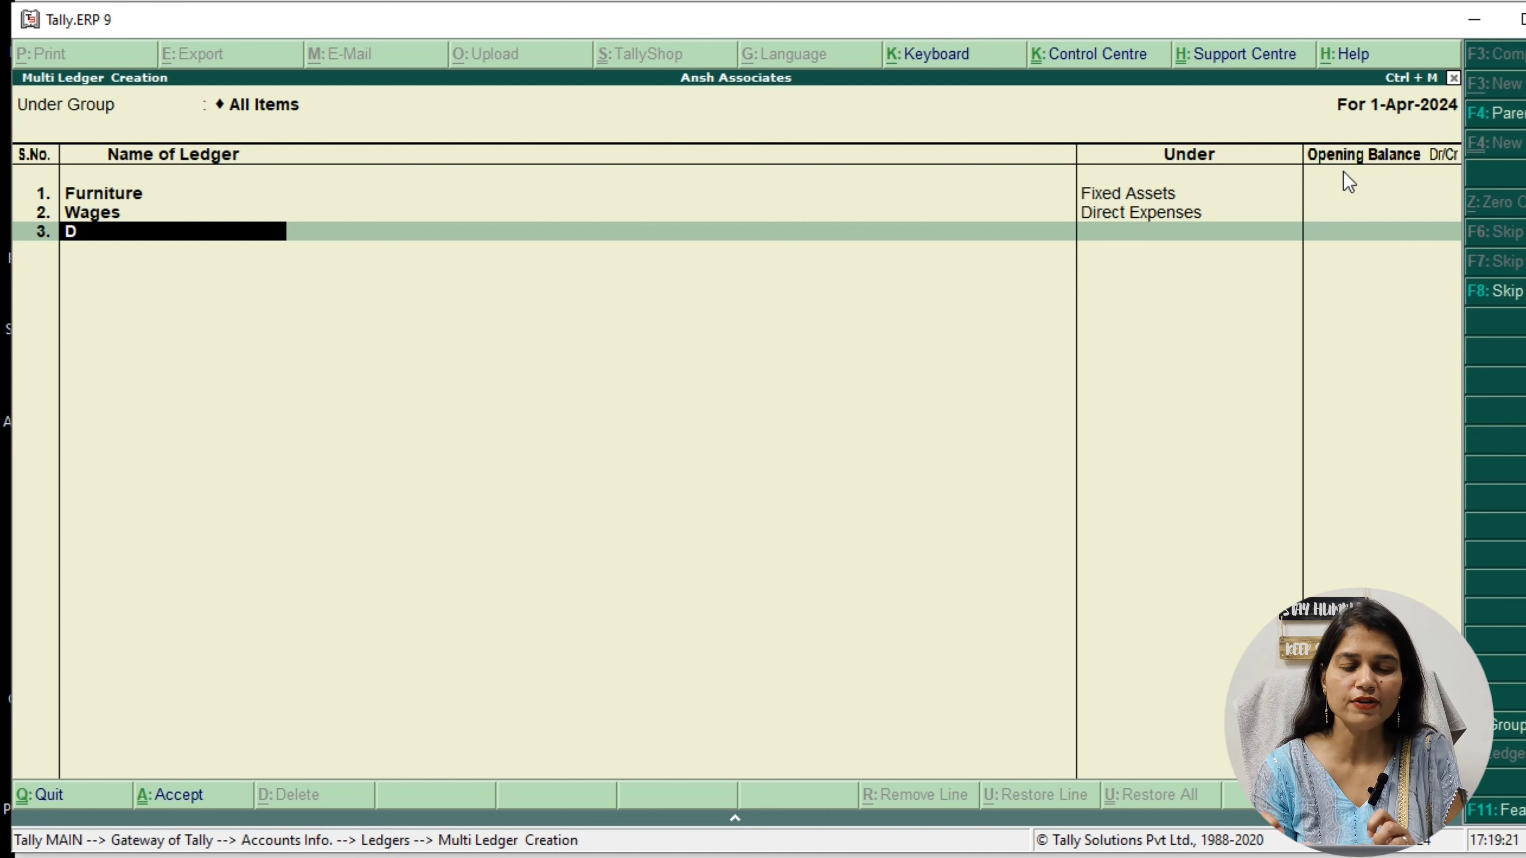
pyautogui.write('rawings')
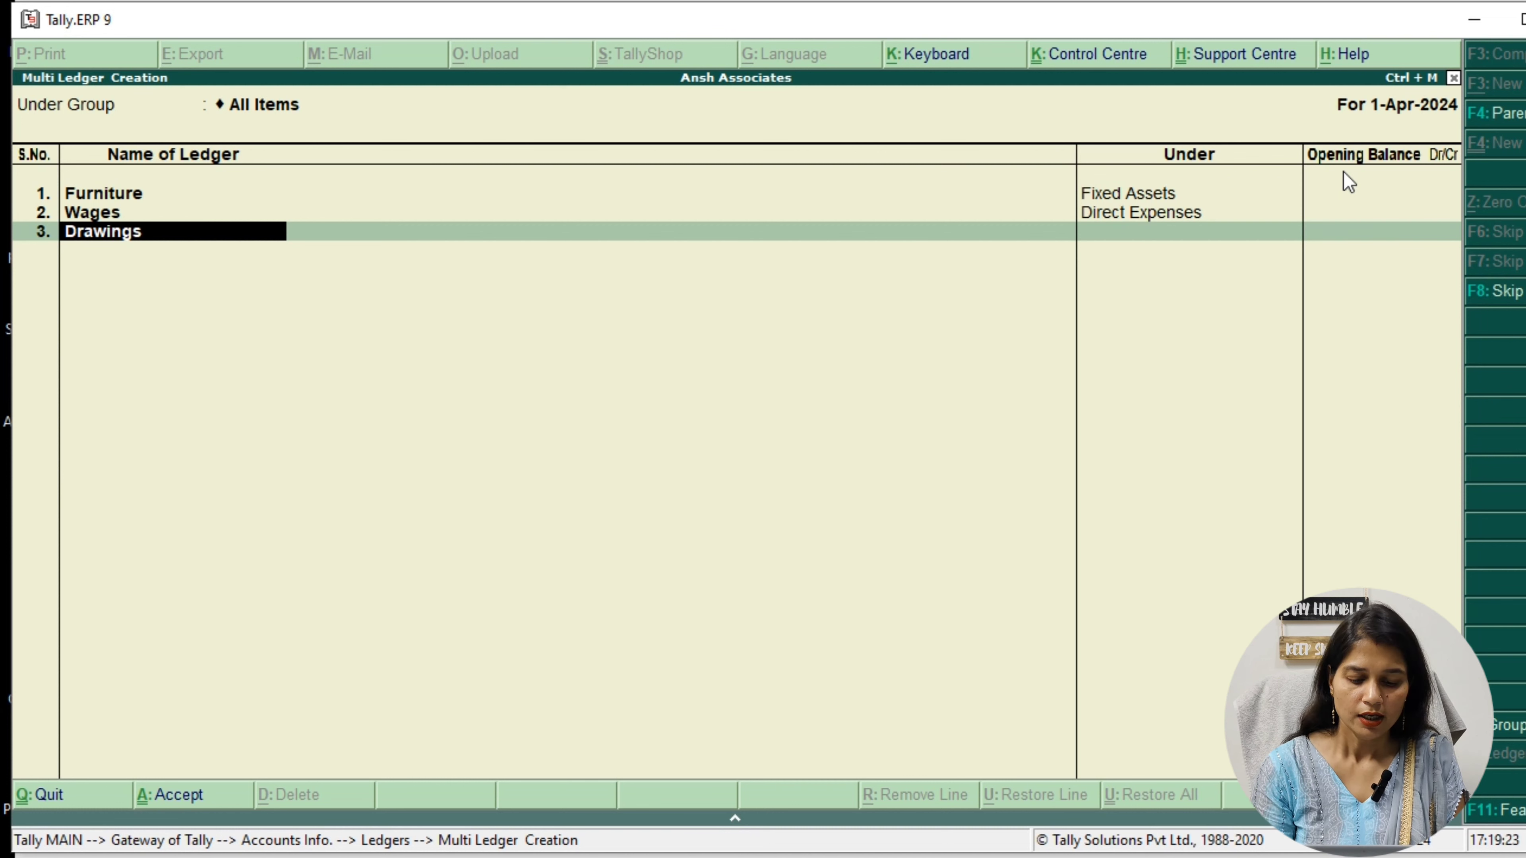
pyautogui.press('Return')
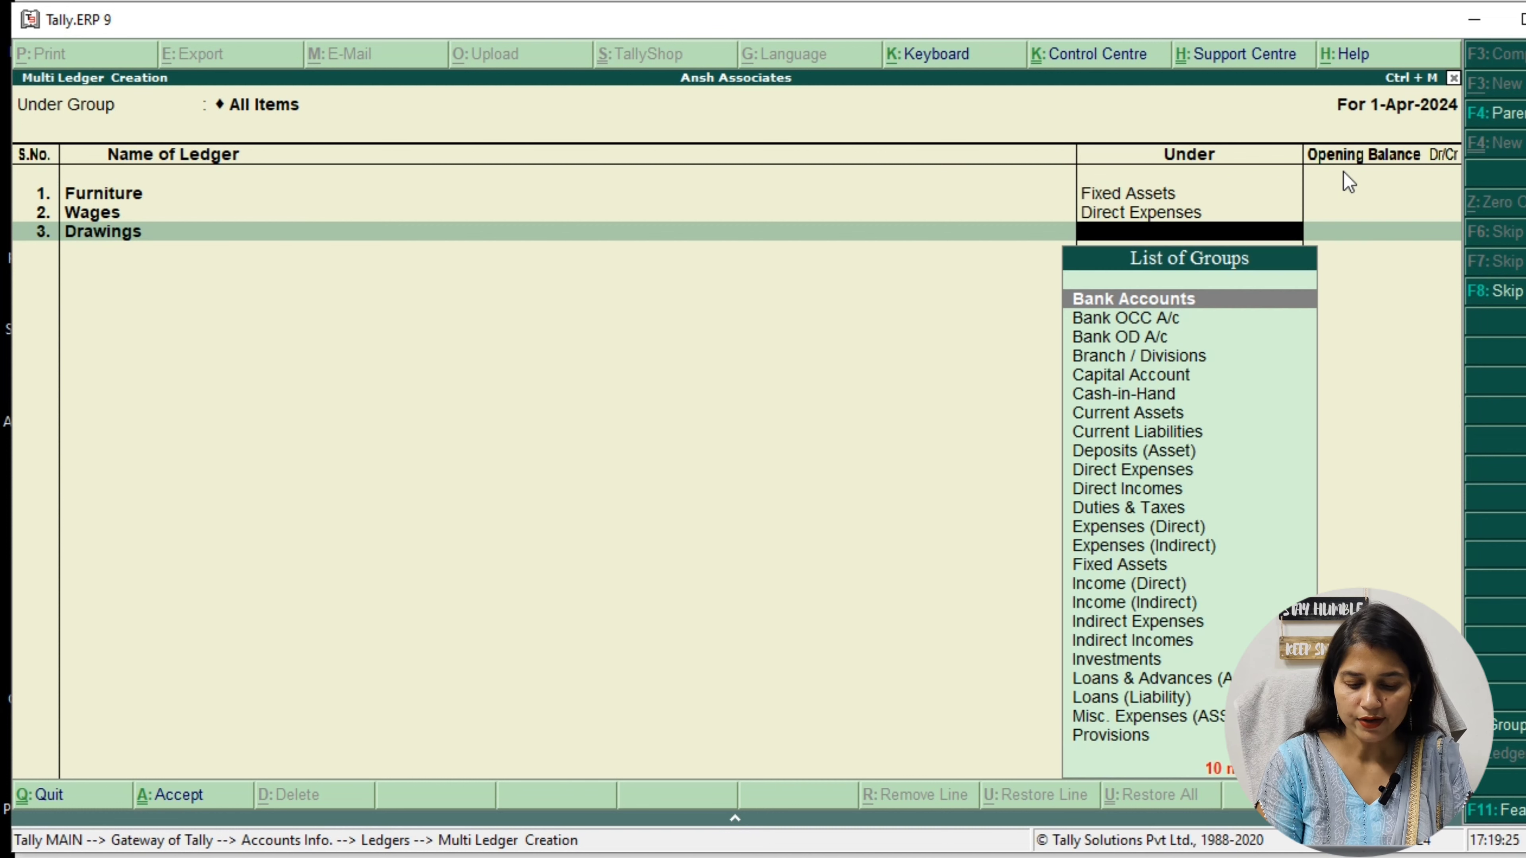
pyautogui.write('cap')
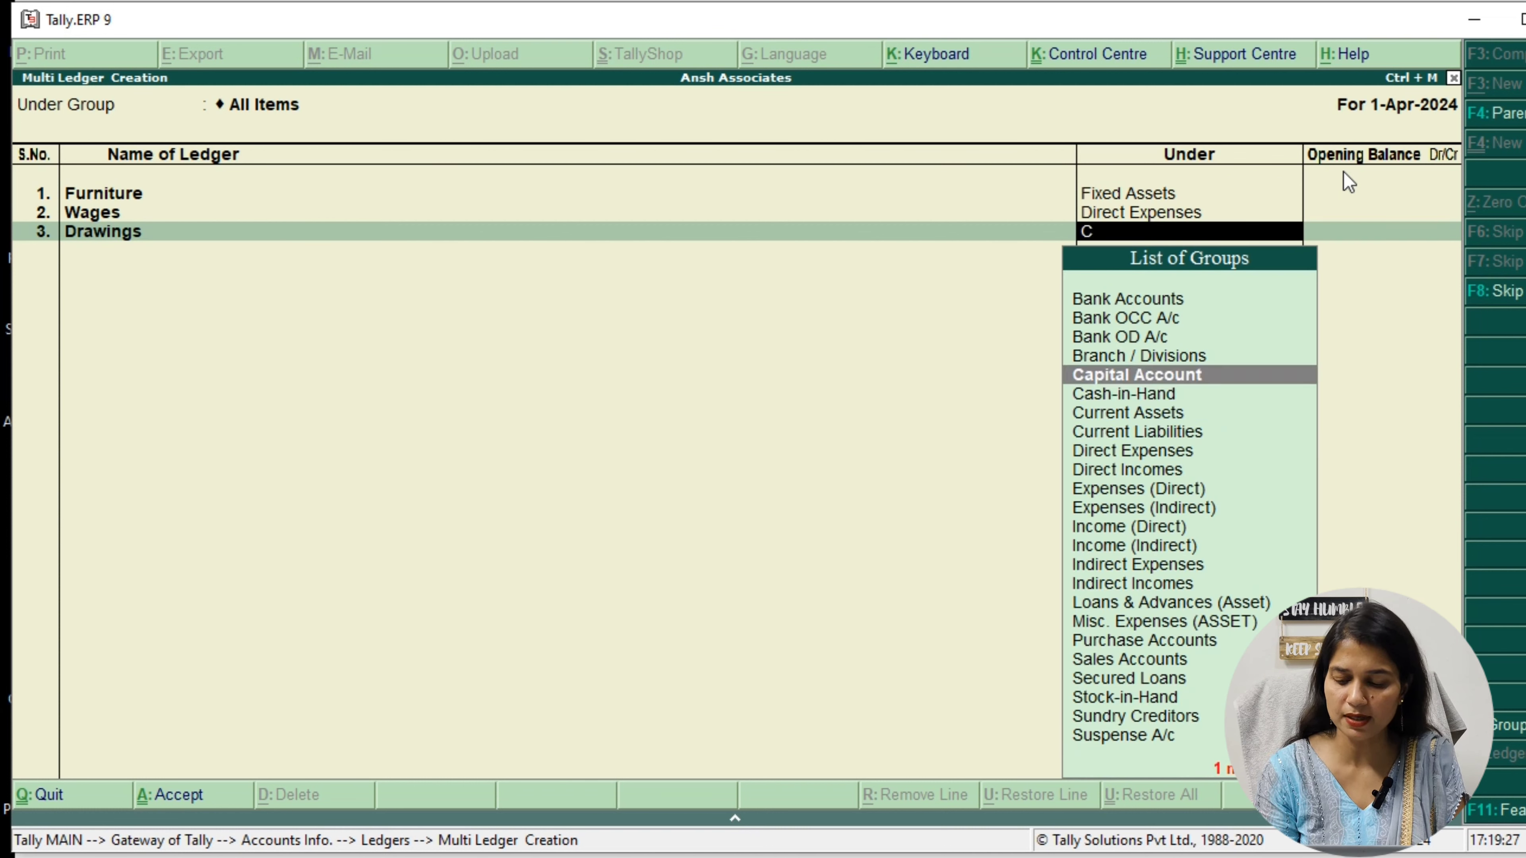
pyautogui.press('Return')
pyautogui.press('Return')
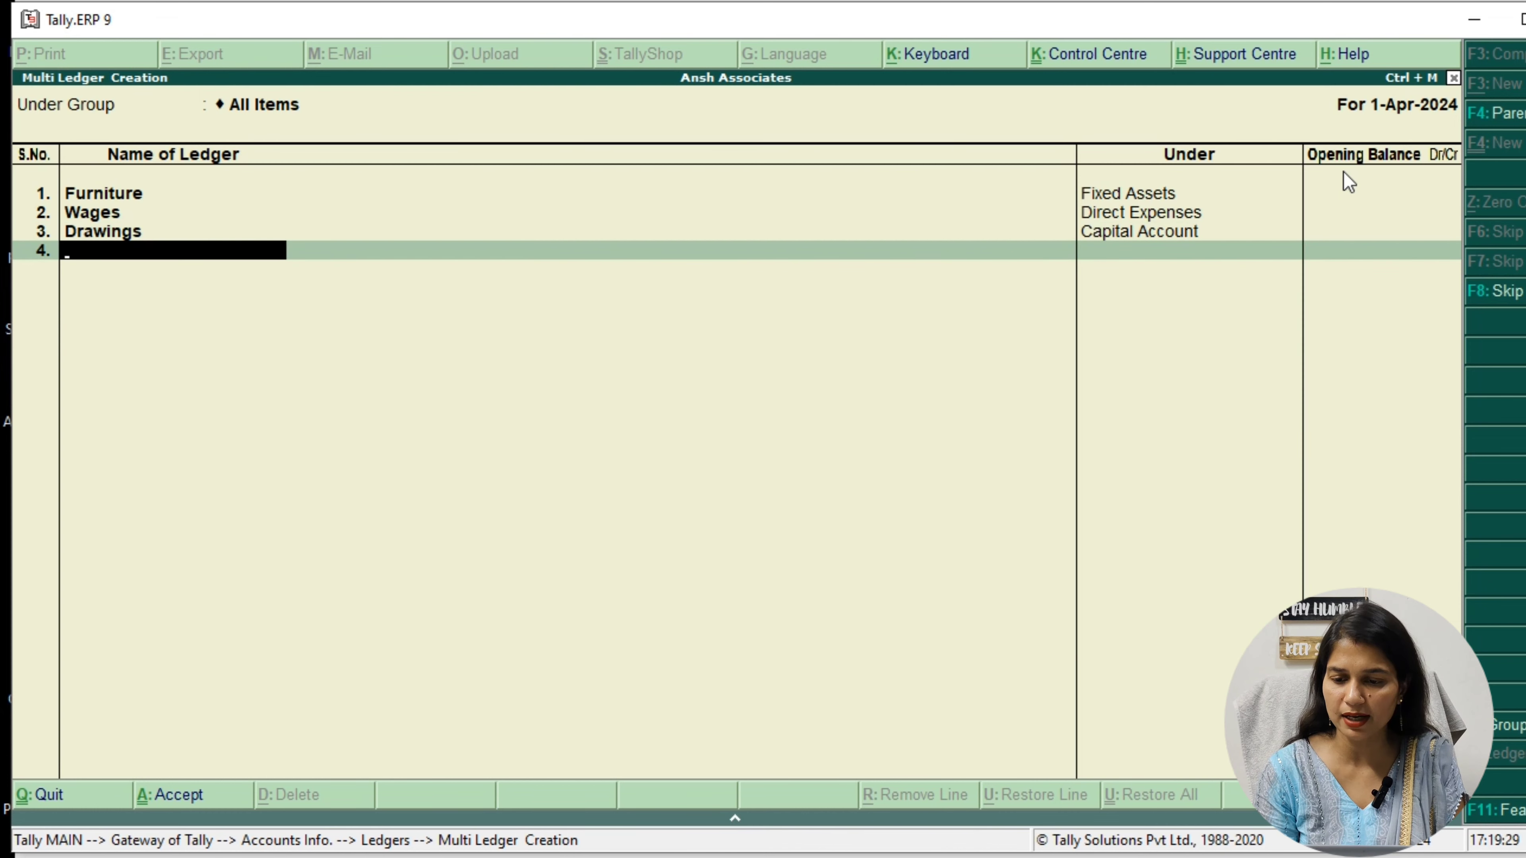
# Add a fourth ledger with the customer's name under Sundry Debtors, leaving its opening balance empty
pyautogui.write('Mh')
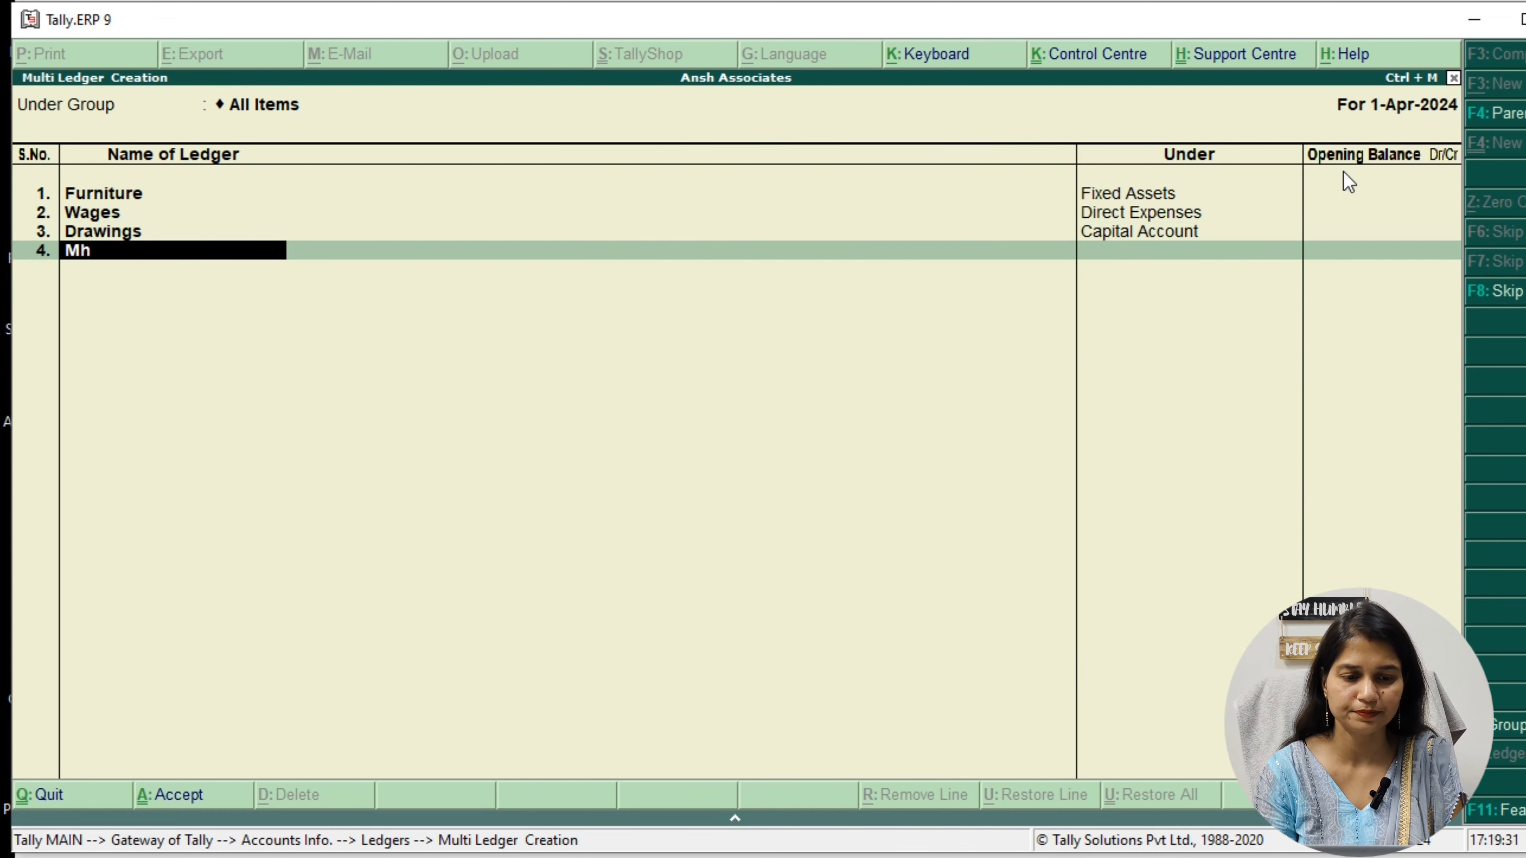
pyautogui.press('BackSpace')
pyautogui.write('ahesh')
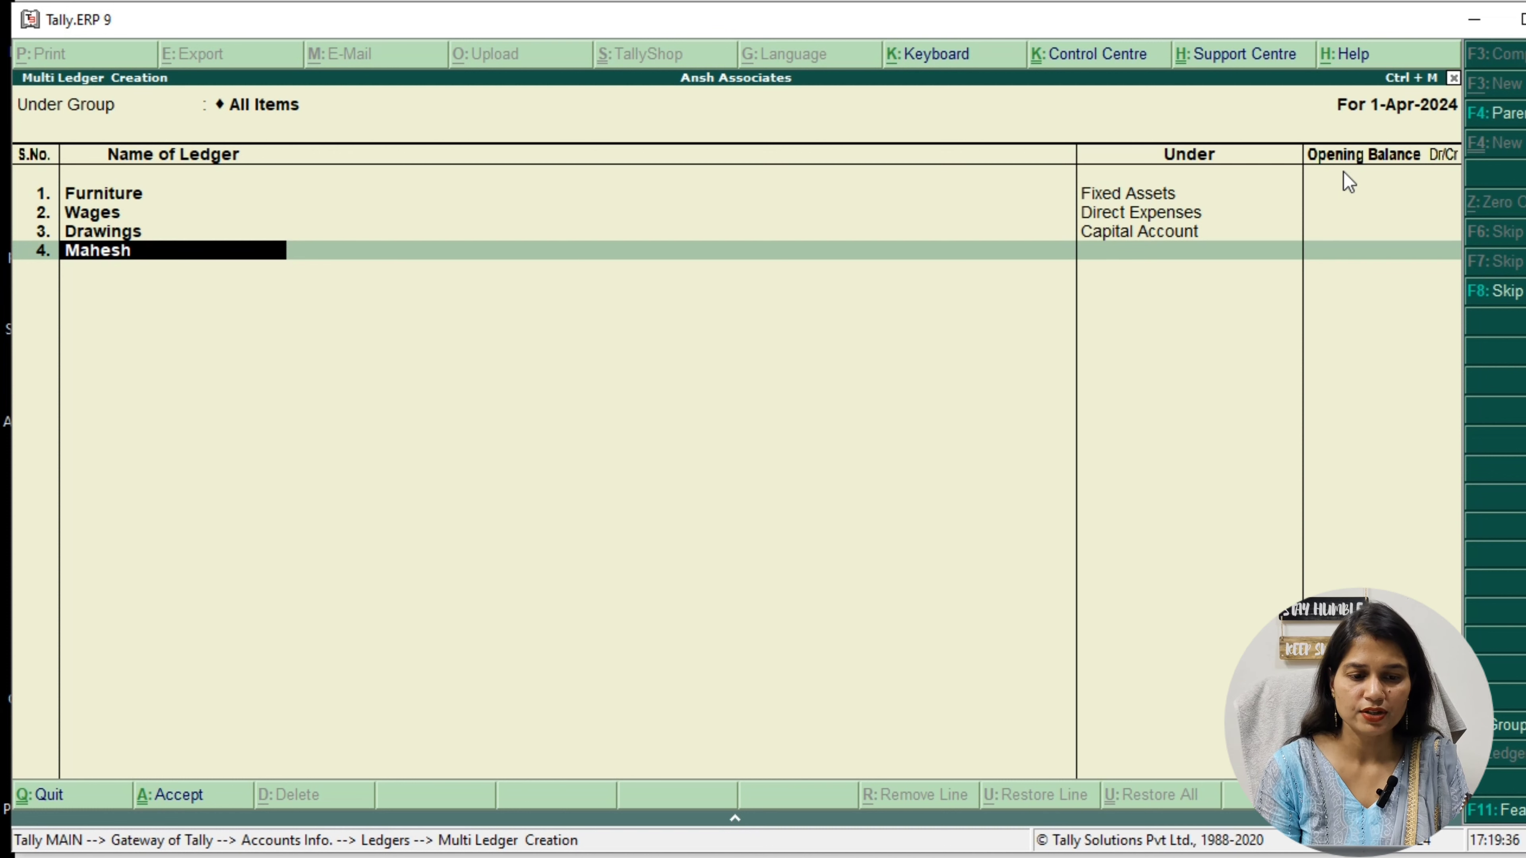
pyautogui.press('Return')
pyautogui.write('S')
pyautogui.press('Up')
pyautogui.press('Up')
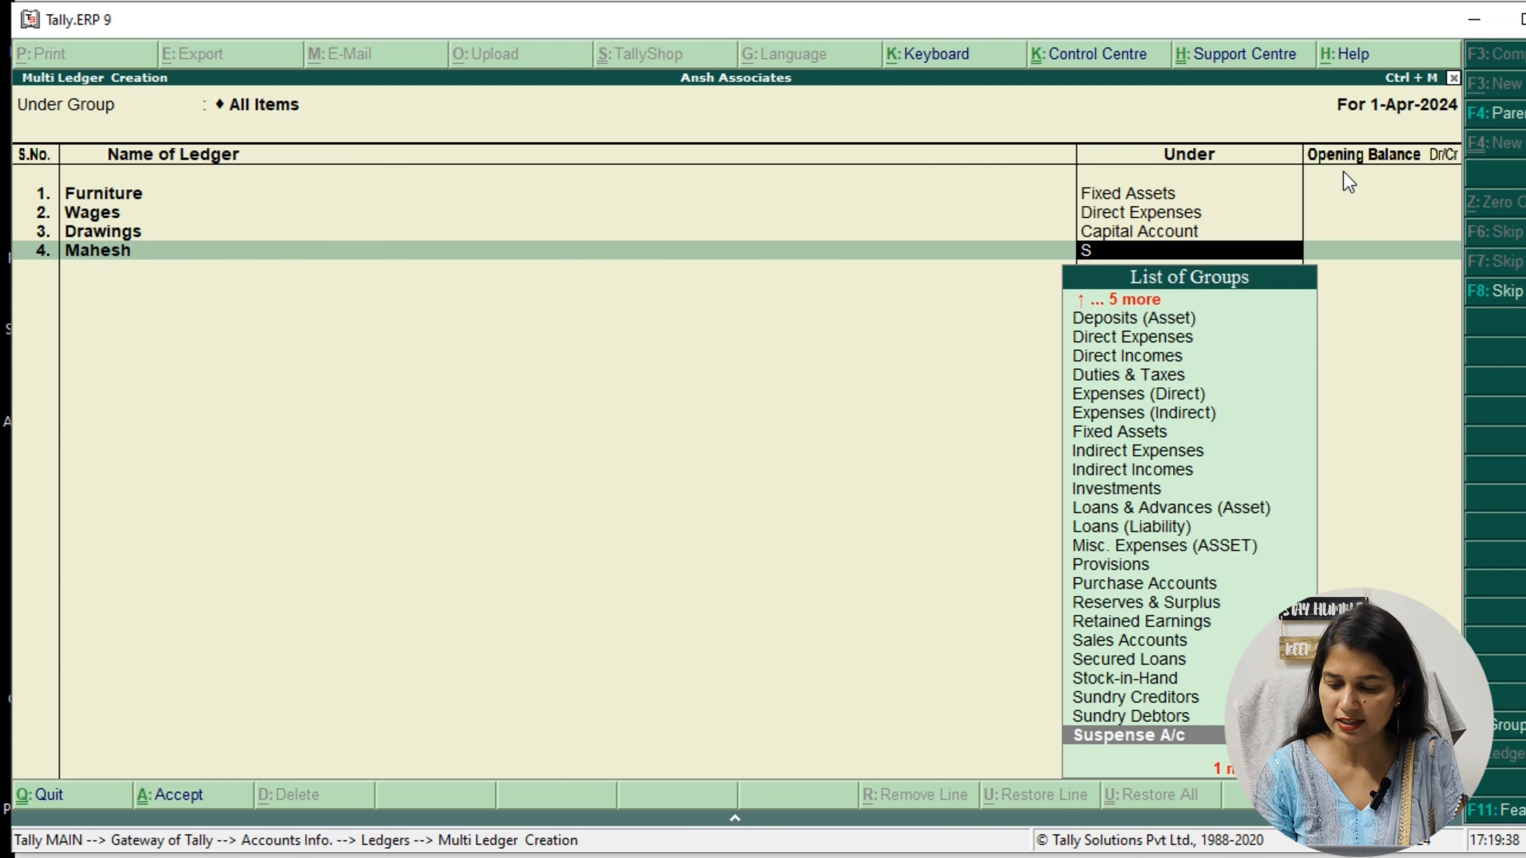
pyautogui.press('Return')
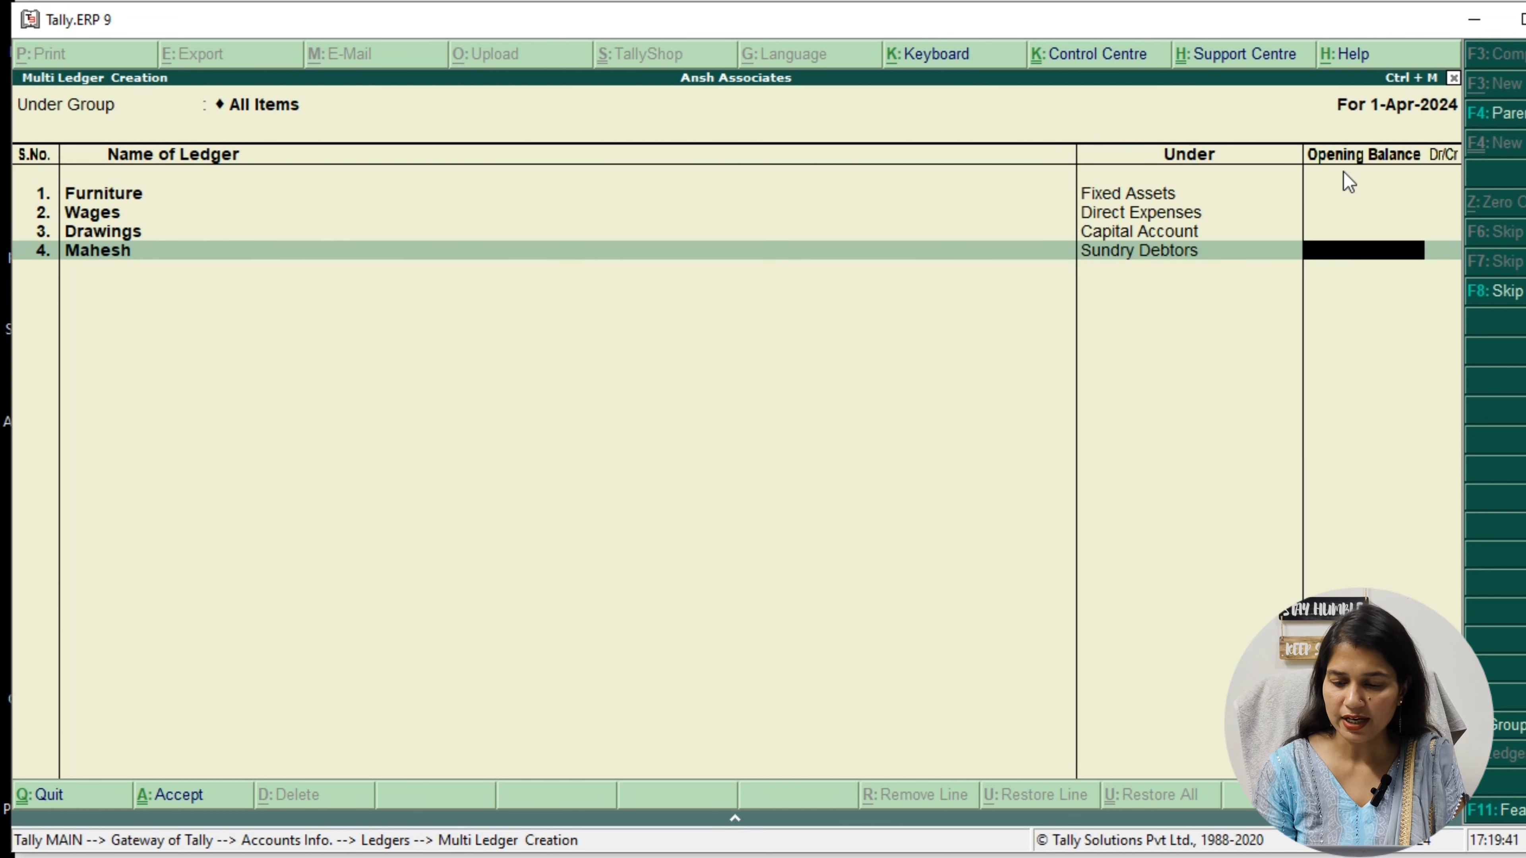
pyautogui.press('Return')
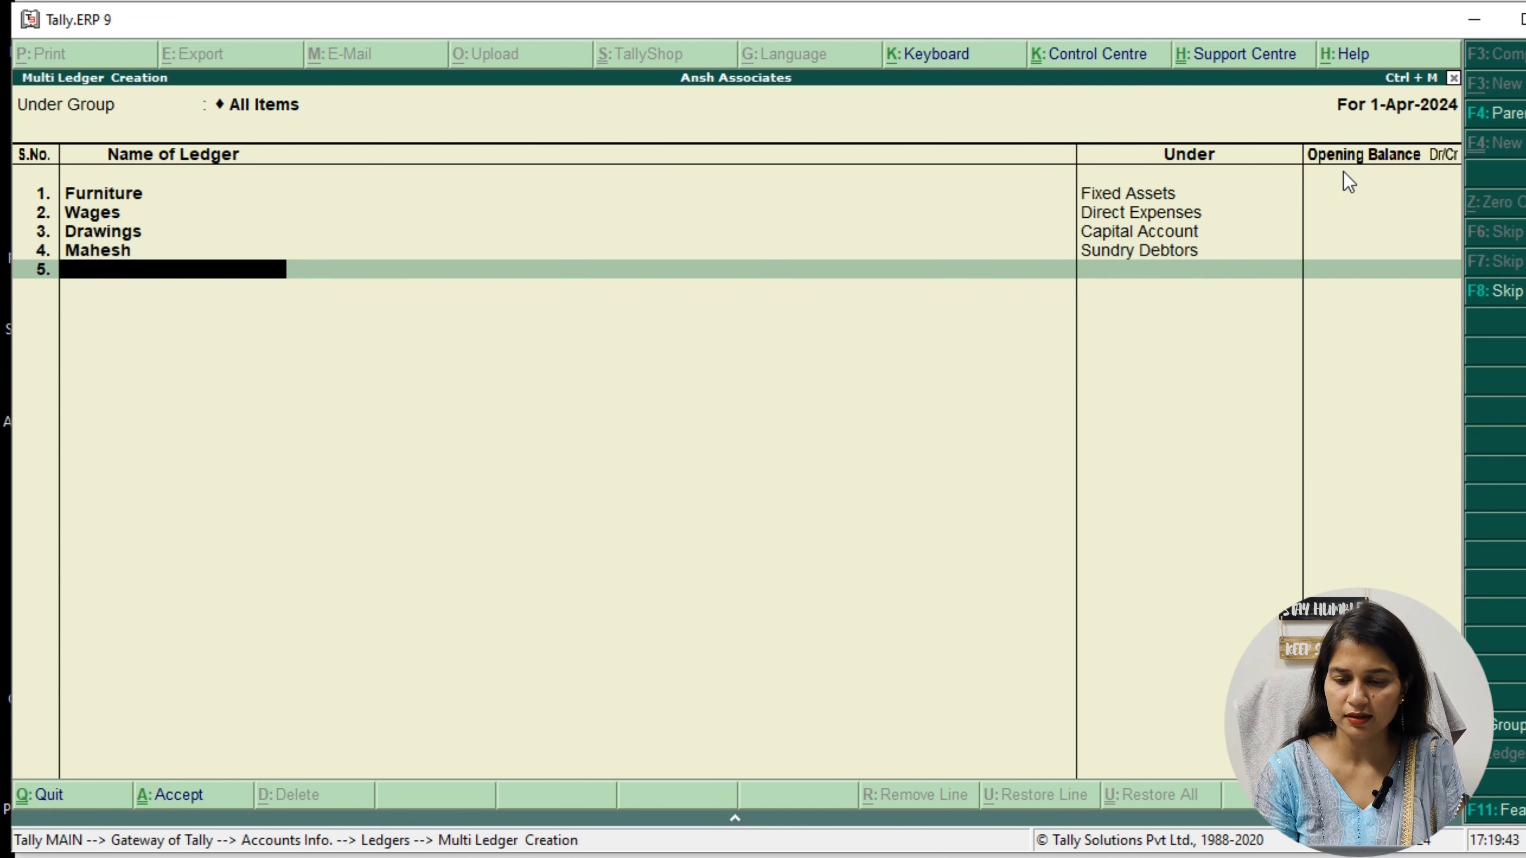
# Add a fifth ledger named Sales A/c under Sales Accounts without an opening balance, and save all the new ledgers
pyautogui.write('Sal')
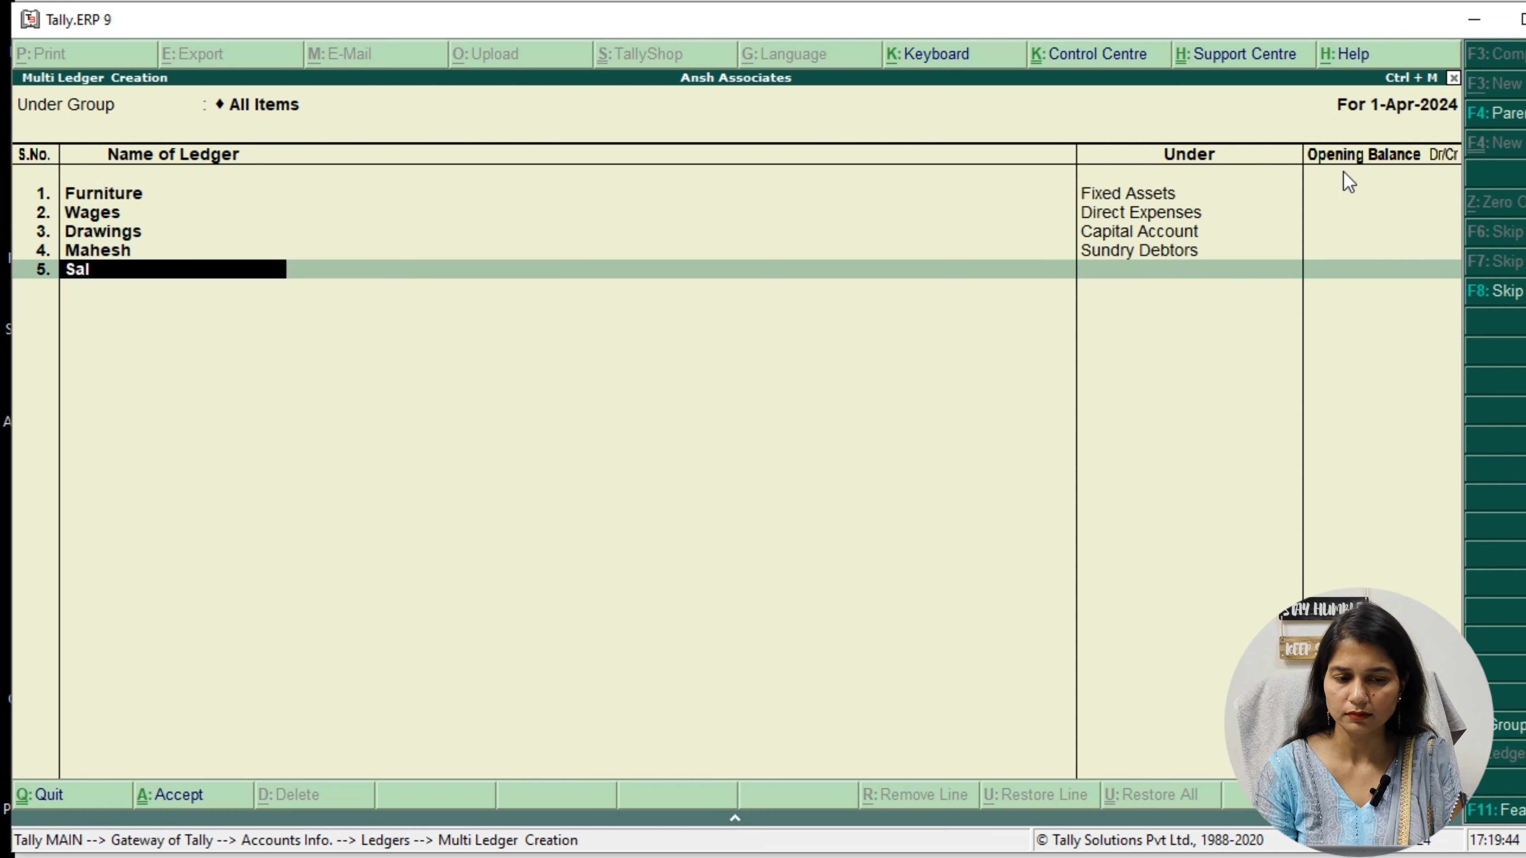
pyautogui.write('es A/c')
pyautogui.press('Return')
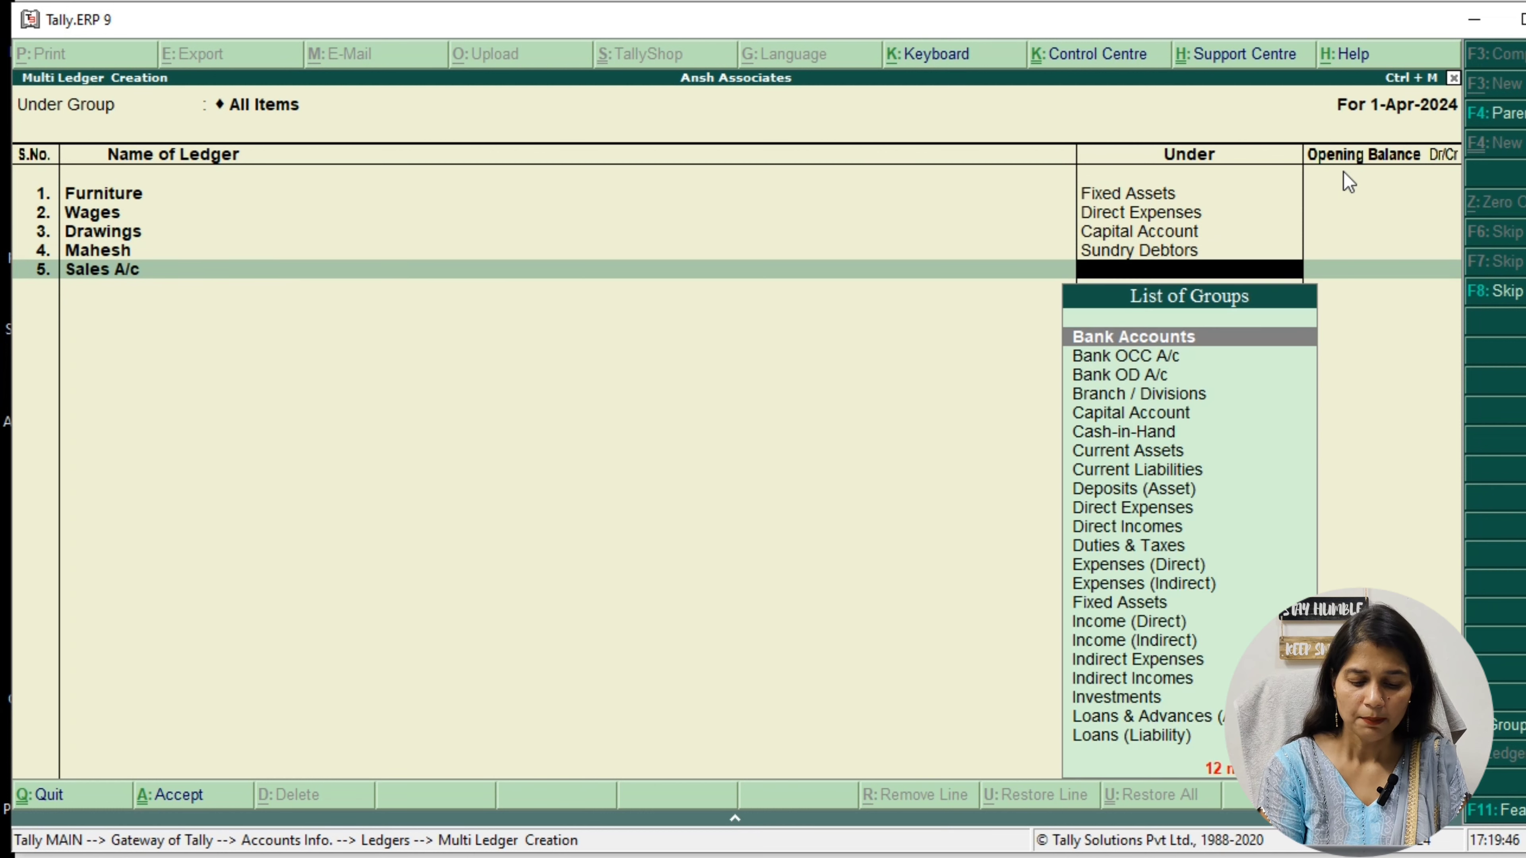
pyautogui.write('S')
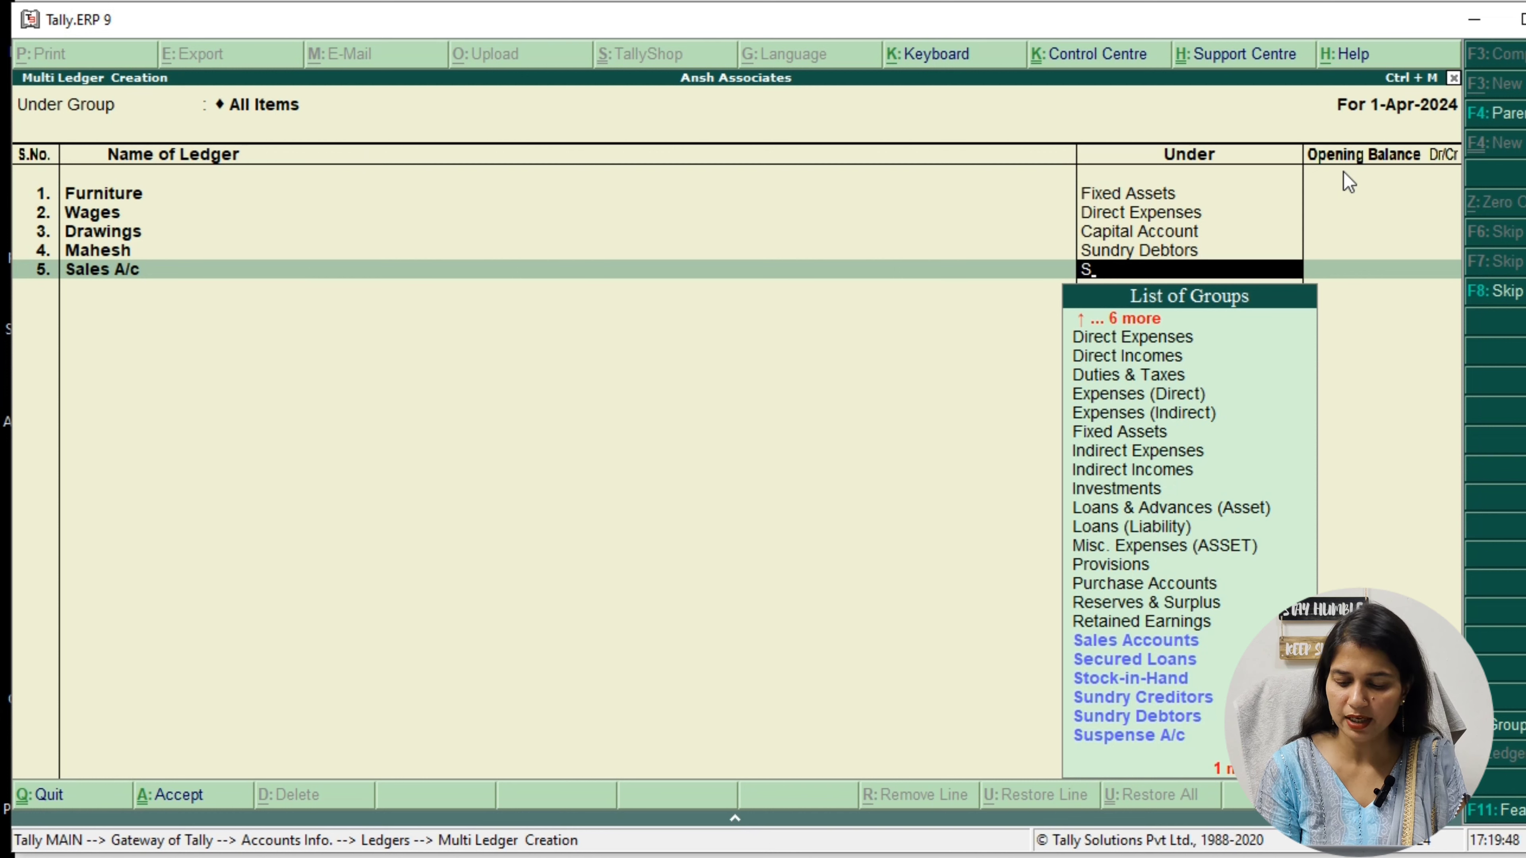
pyautogui.press('Return')
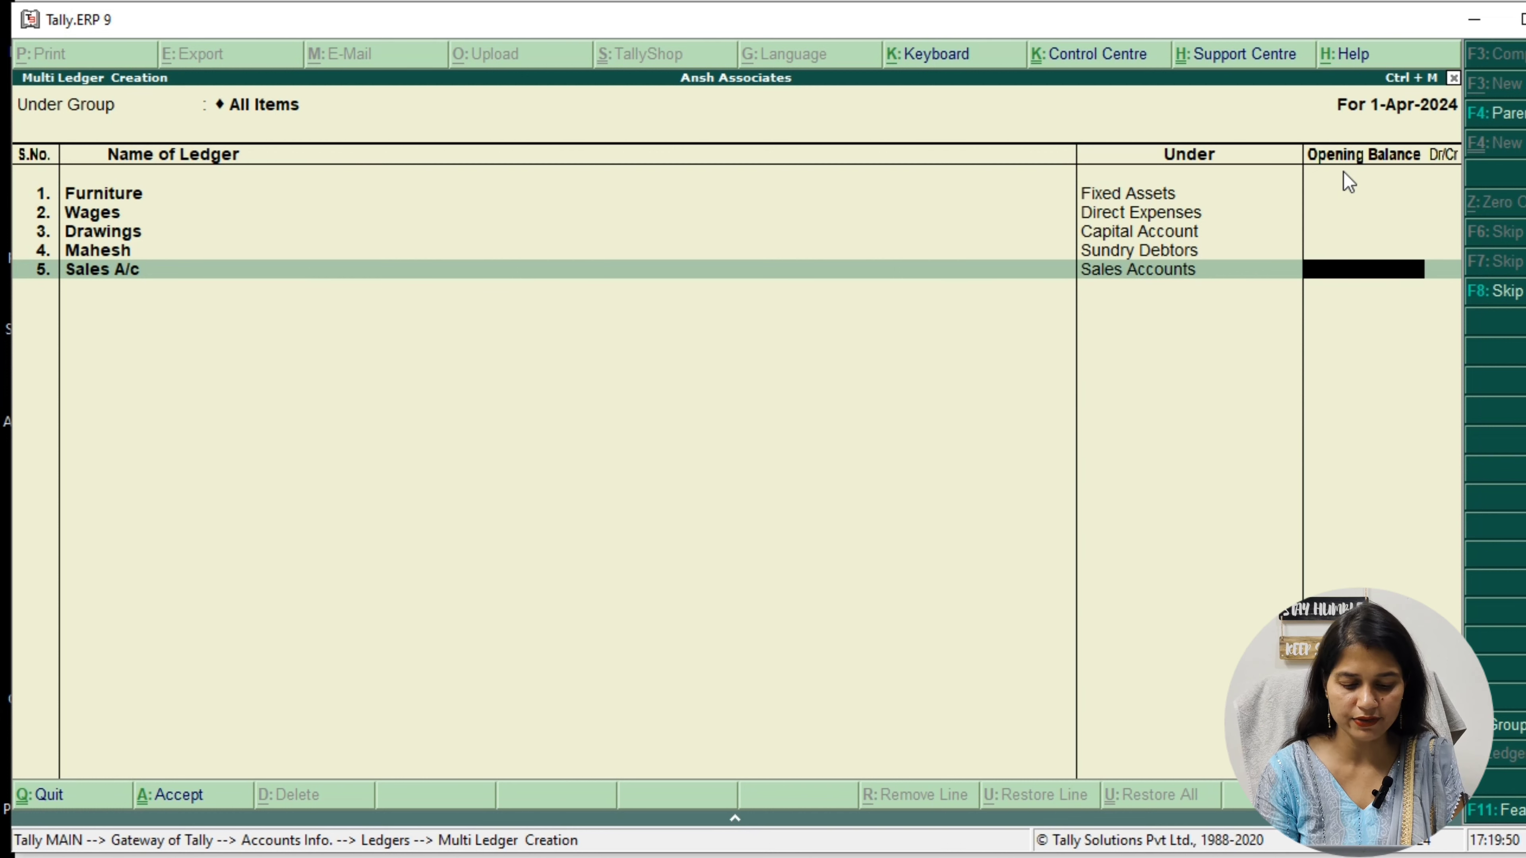
pyautogui.press('Return')
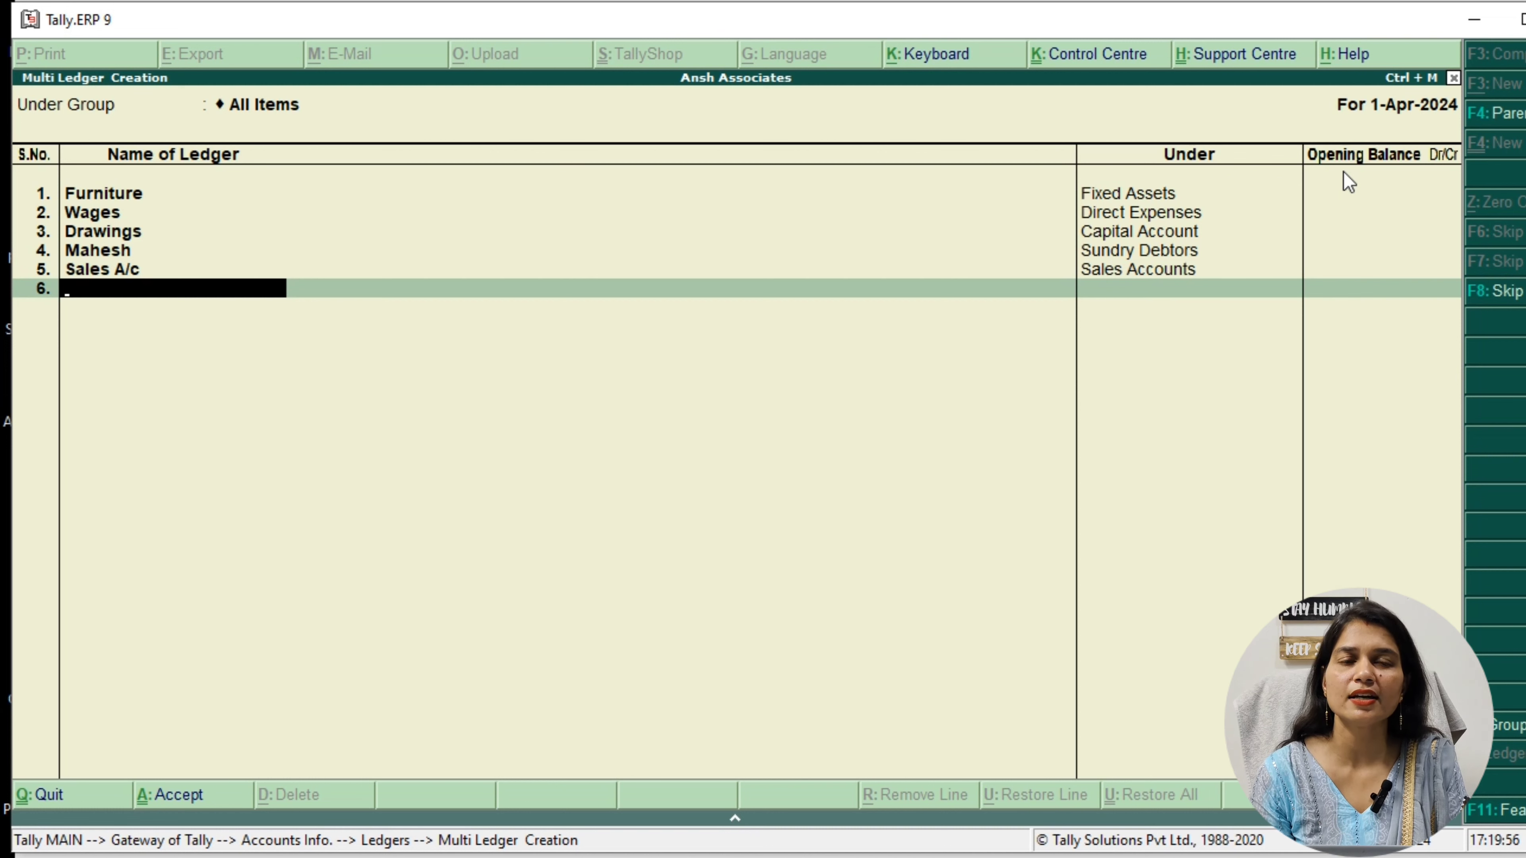
pyautogui.hotkey('ctrl', 'a')
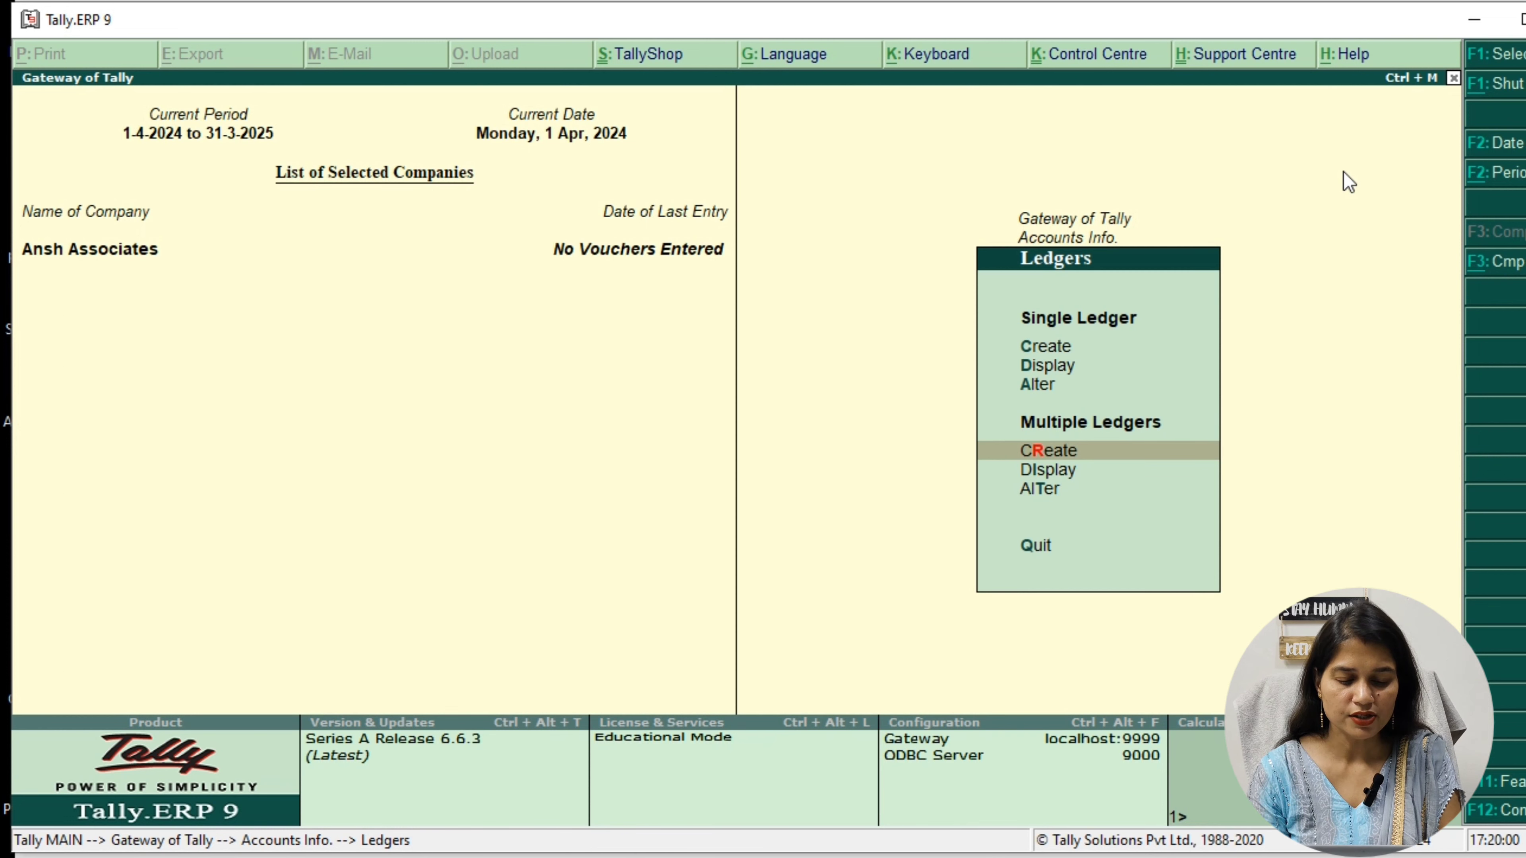
# Display multiple ledgers for All Items, review the listed ledgers and their groups, and return to the ledger options
pyautogui.press('Down')
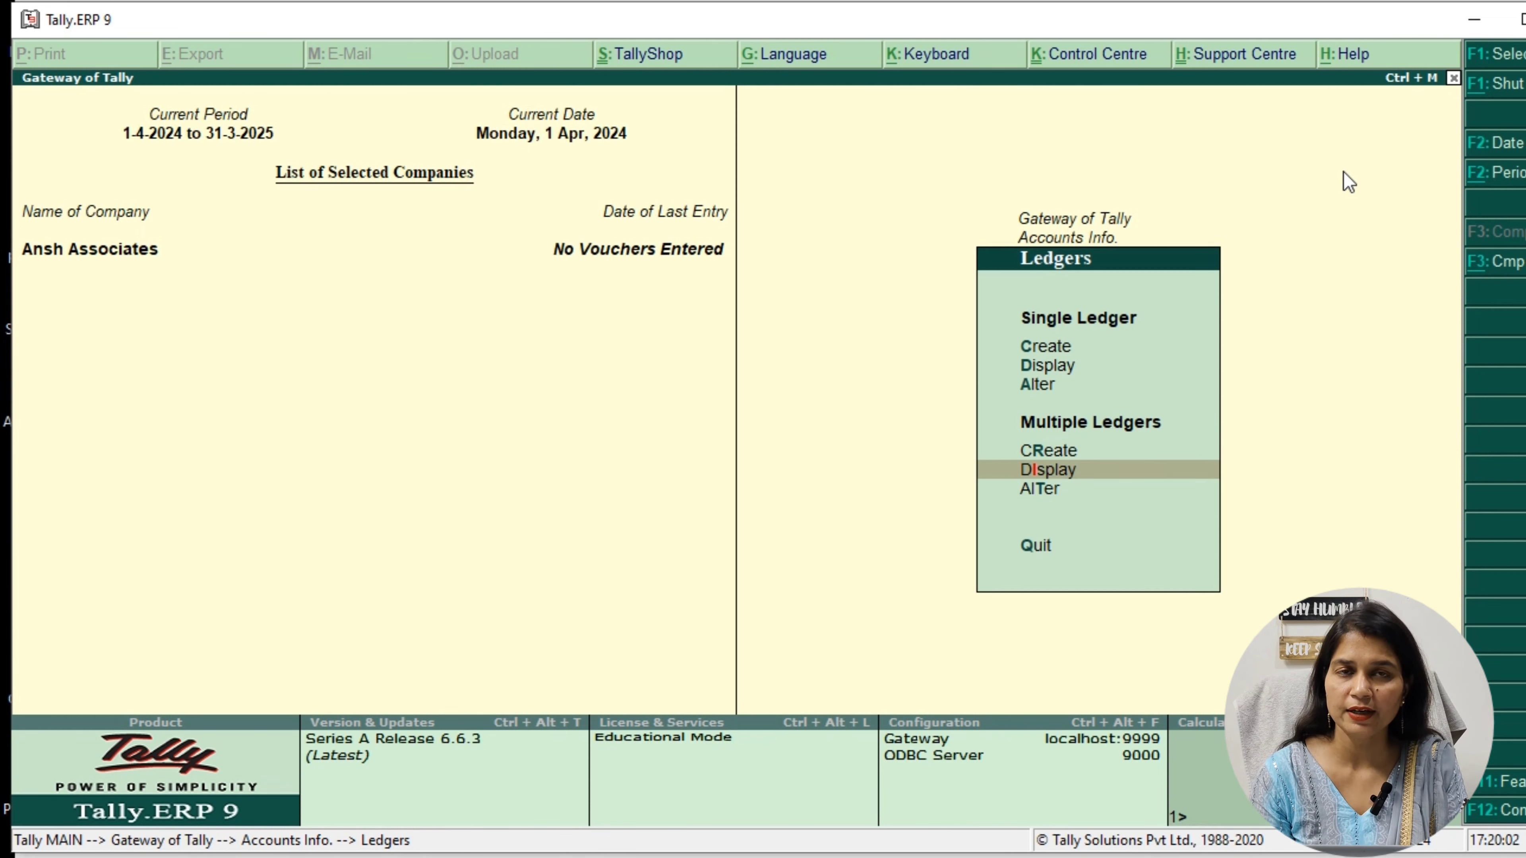
pyautogui.press('Return')
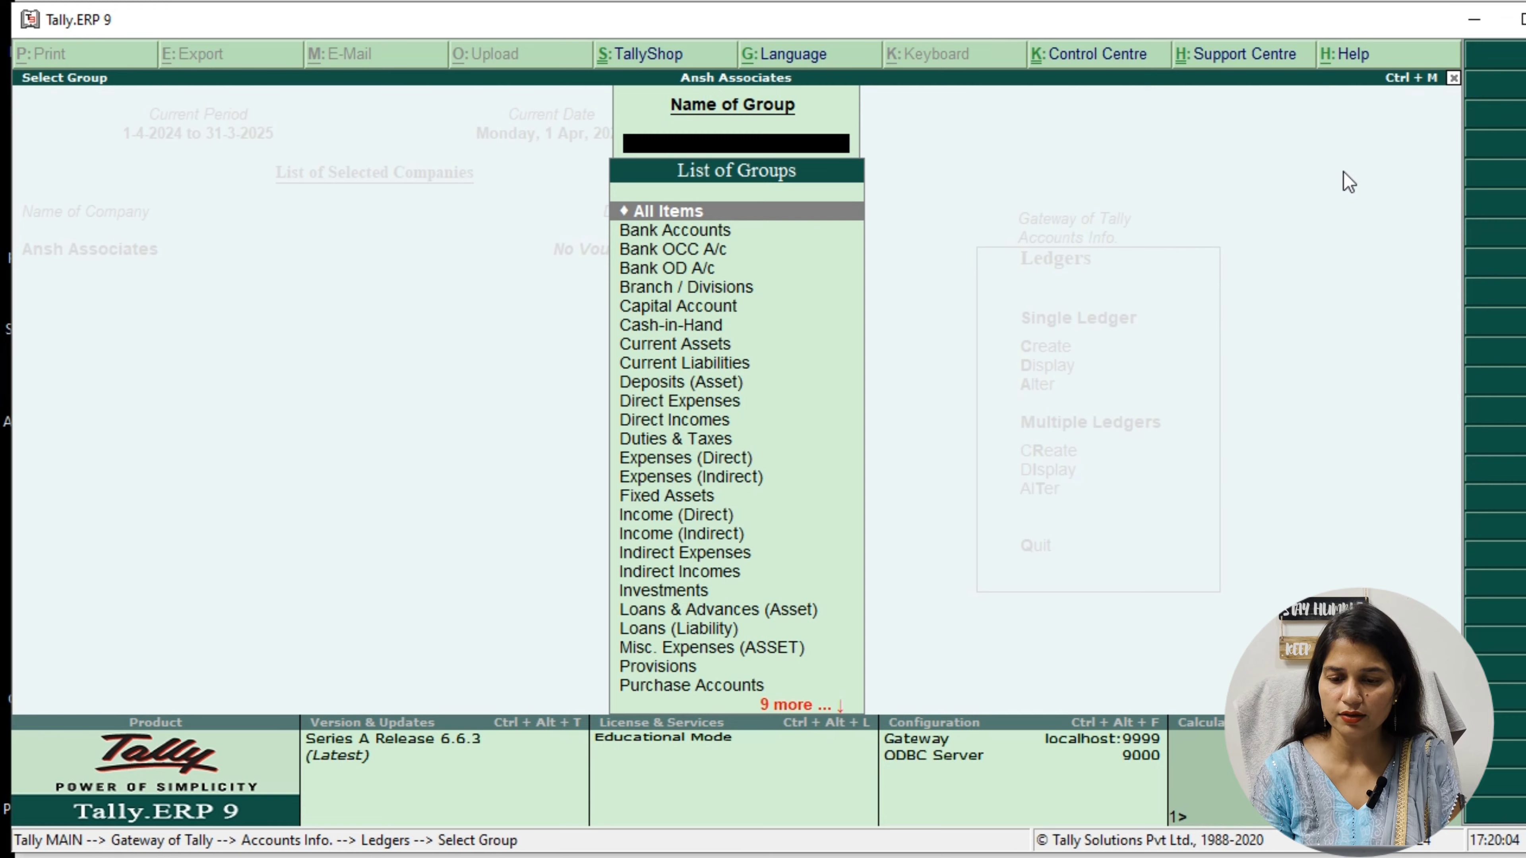
pyautogui.press('Return')
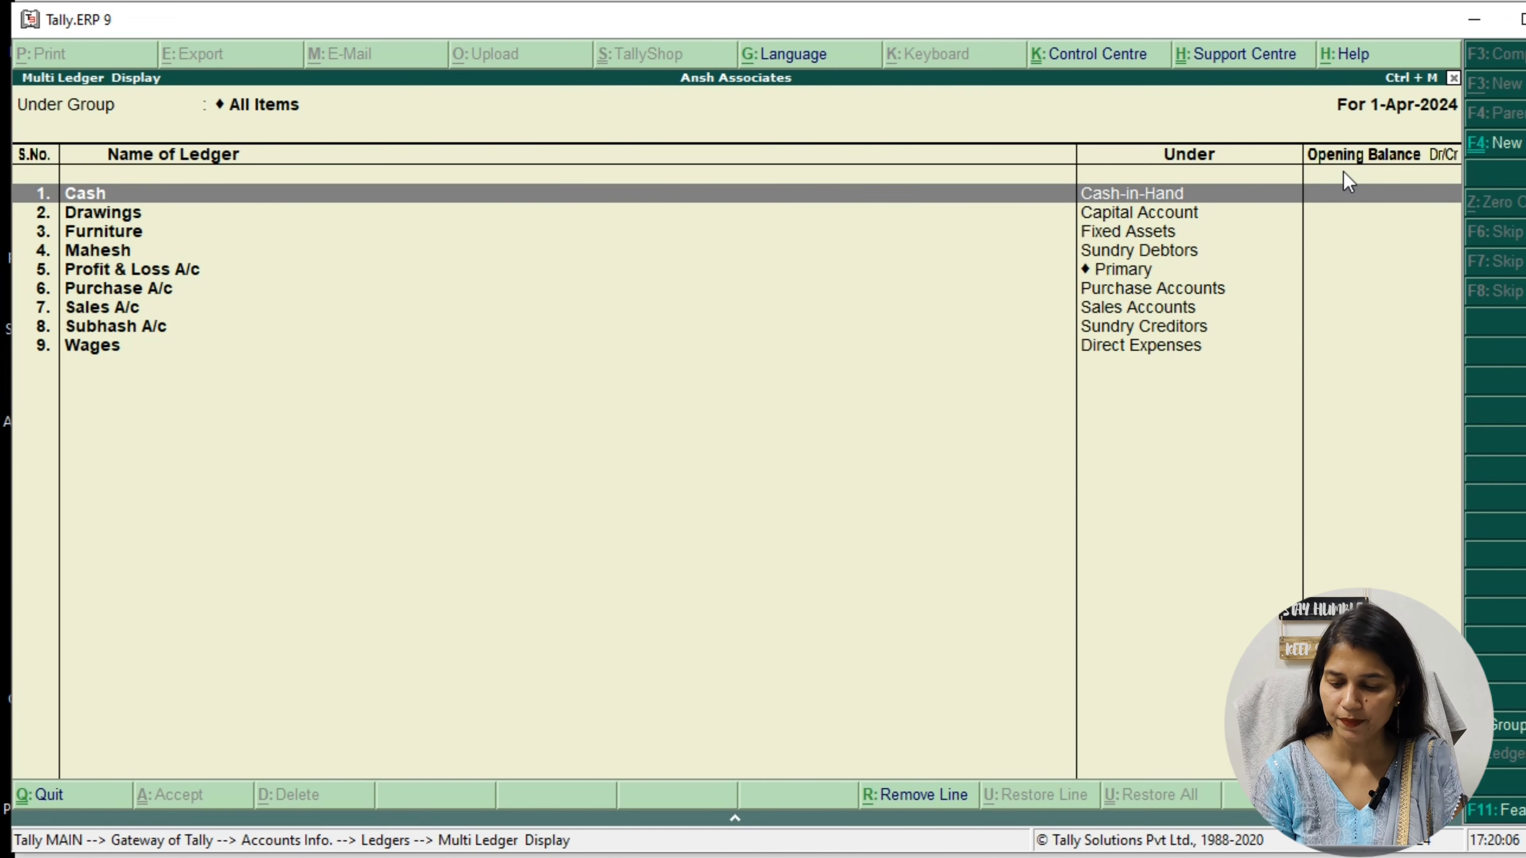
pyautogui.press('Down')
pyautogui.press('Down')
pyautogui.press('Down')
pyautogui.press('Down')
pyautogui.press('Down')
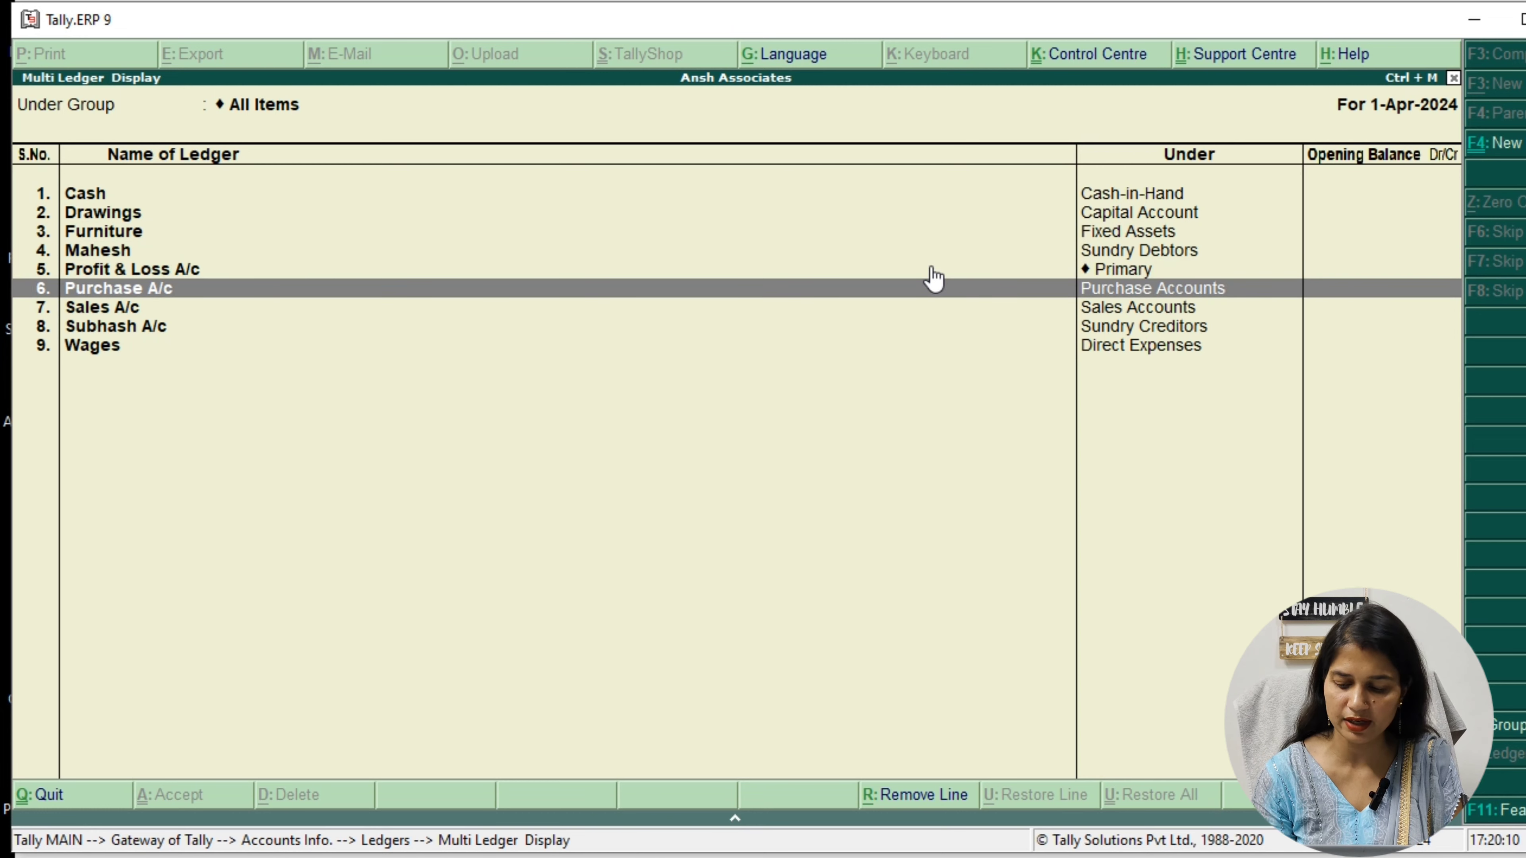
pyautogui.press('Down')
pyautogui.press('Down')
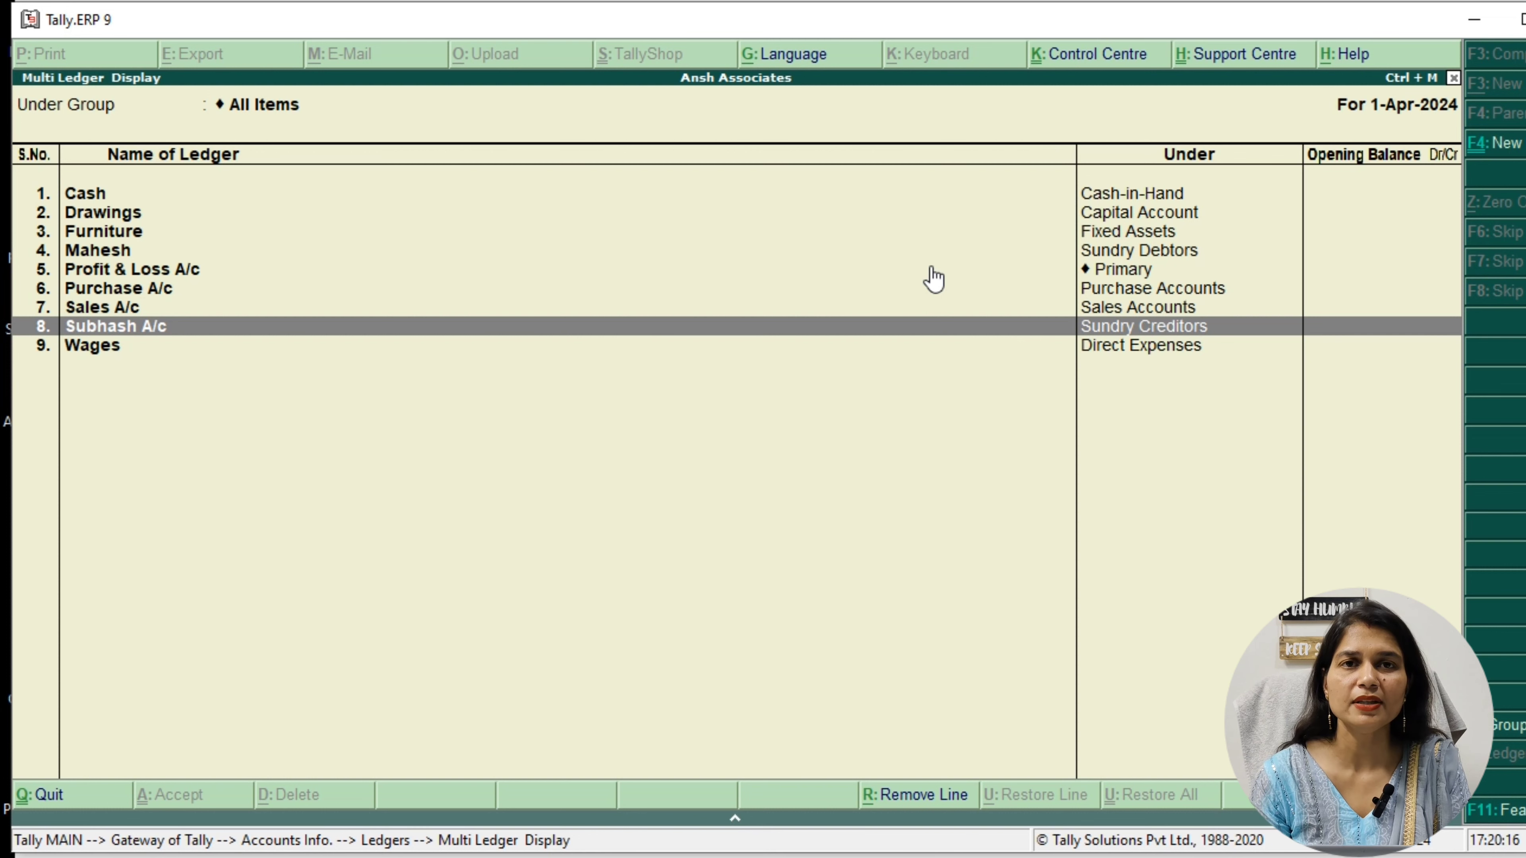
pyautogui.press('Escape')
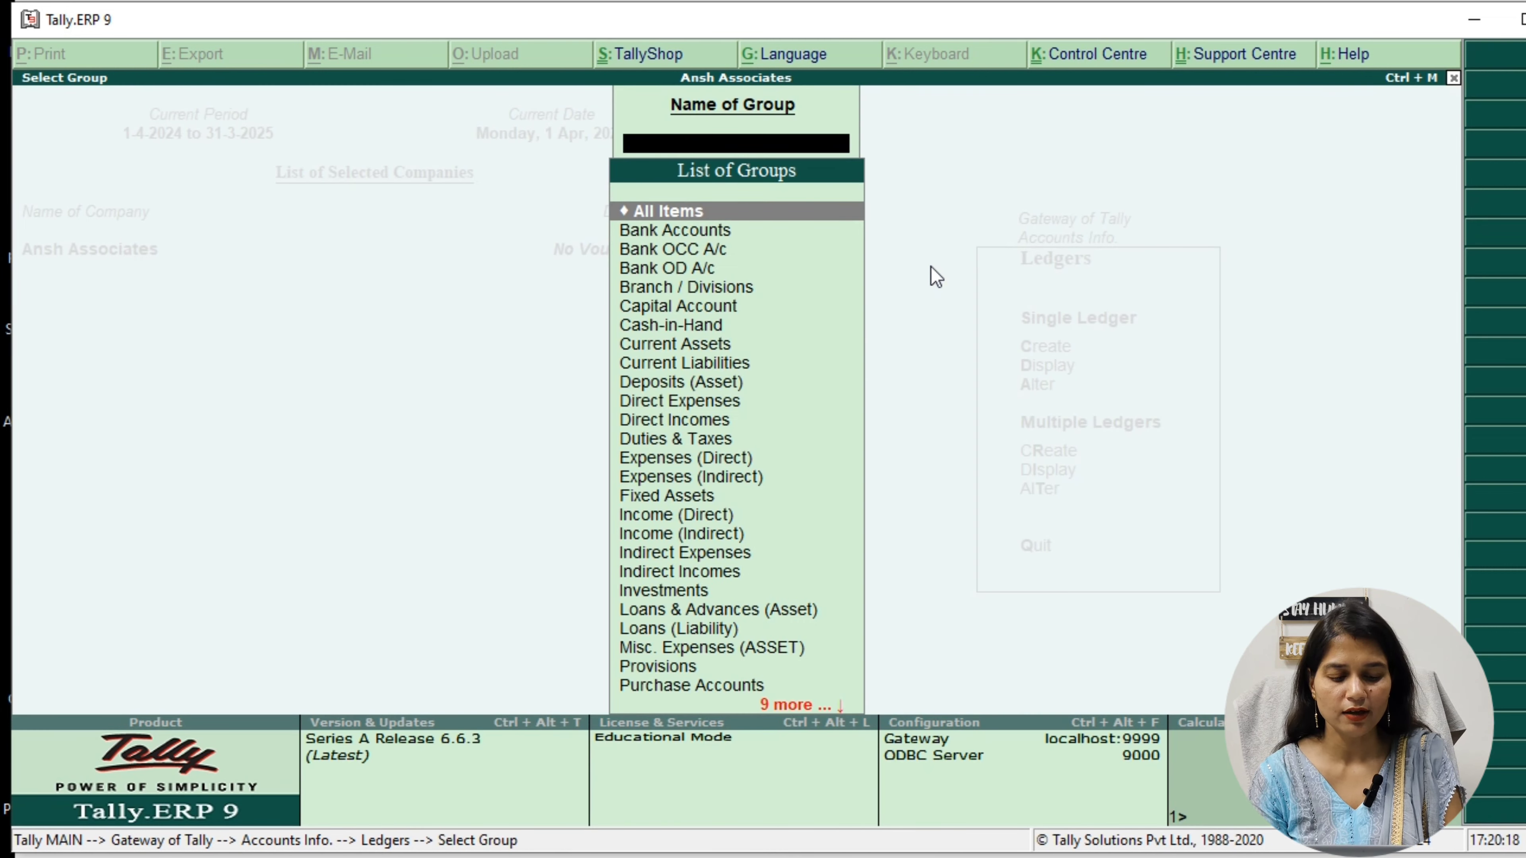
pyautogui.press('Escape')
# Open multiple ledger alteration for All Items, clear the Cash ledger's name, and leave without saving
pyautogui.press('Down')
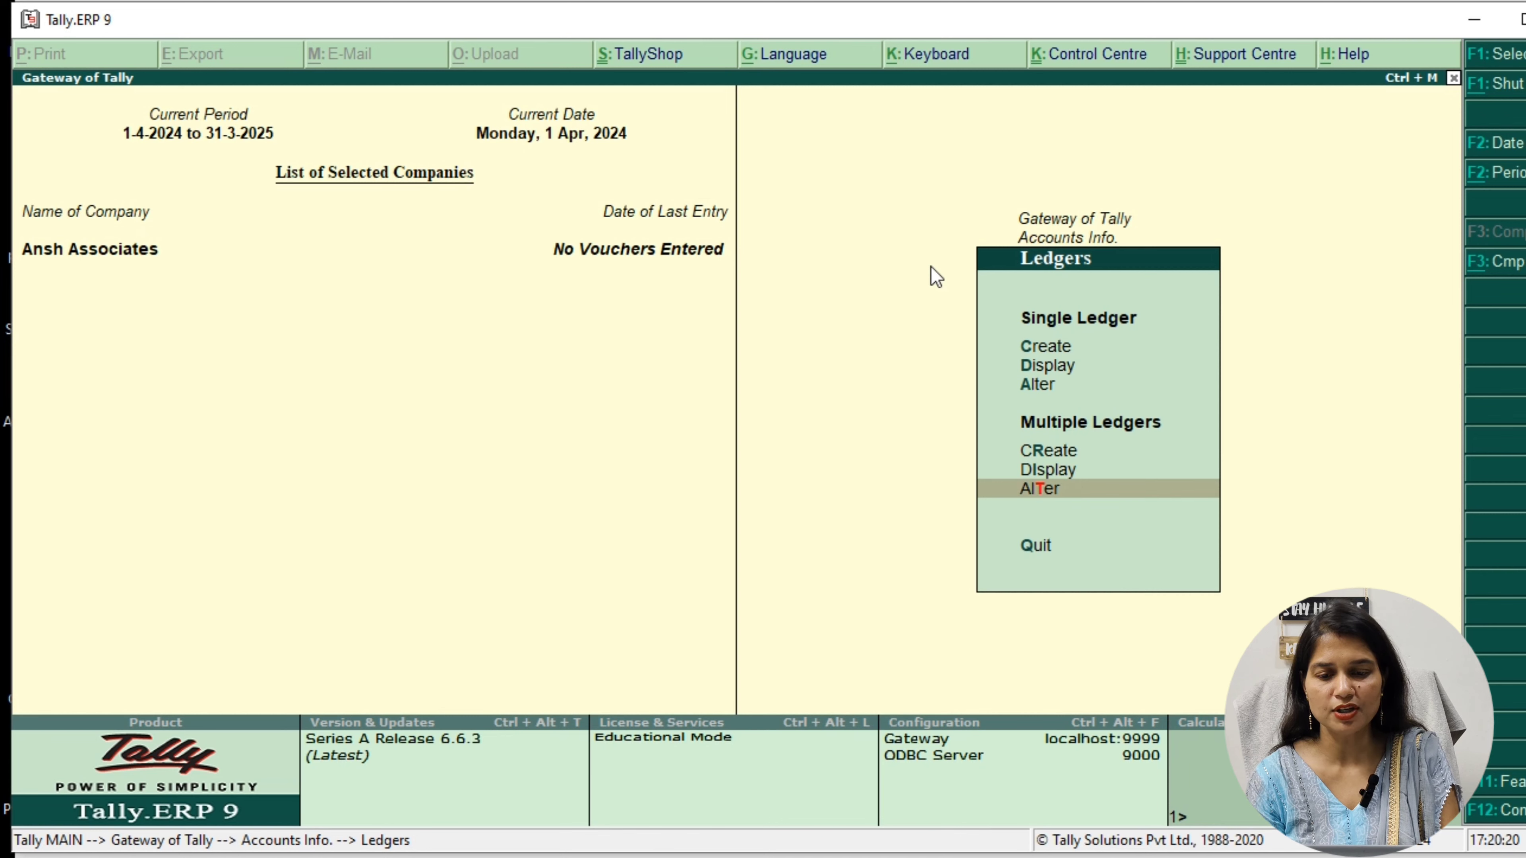
pyautogui.press('Return')
pyautogui.press('Return')
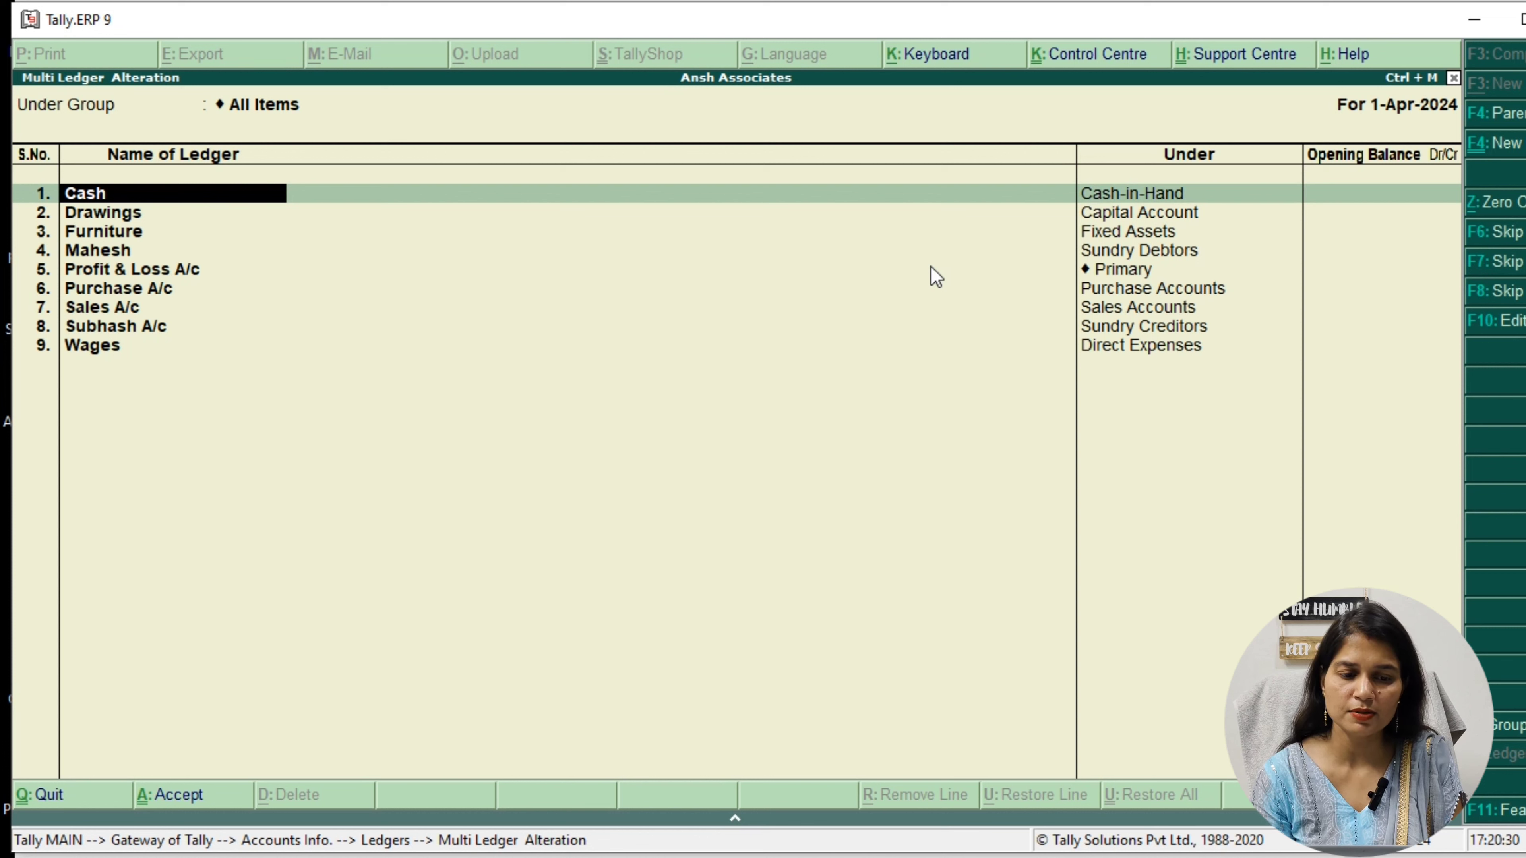
pyautogui.press('BackSpace')
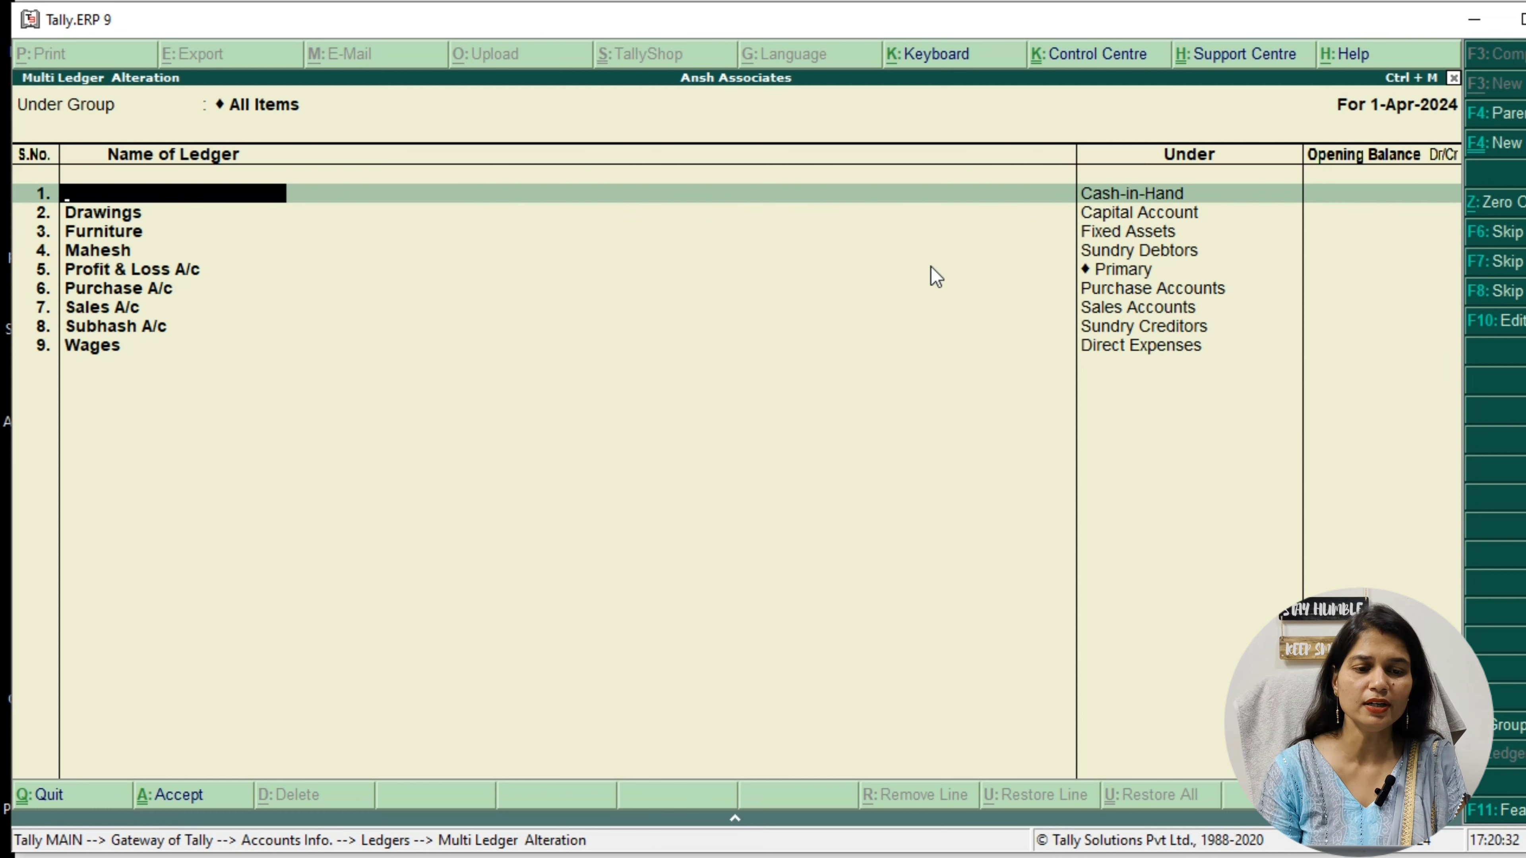
pyautogui.press('Escape')
pyautogui.press('Escape')
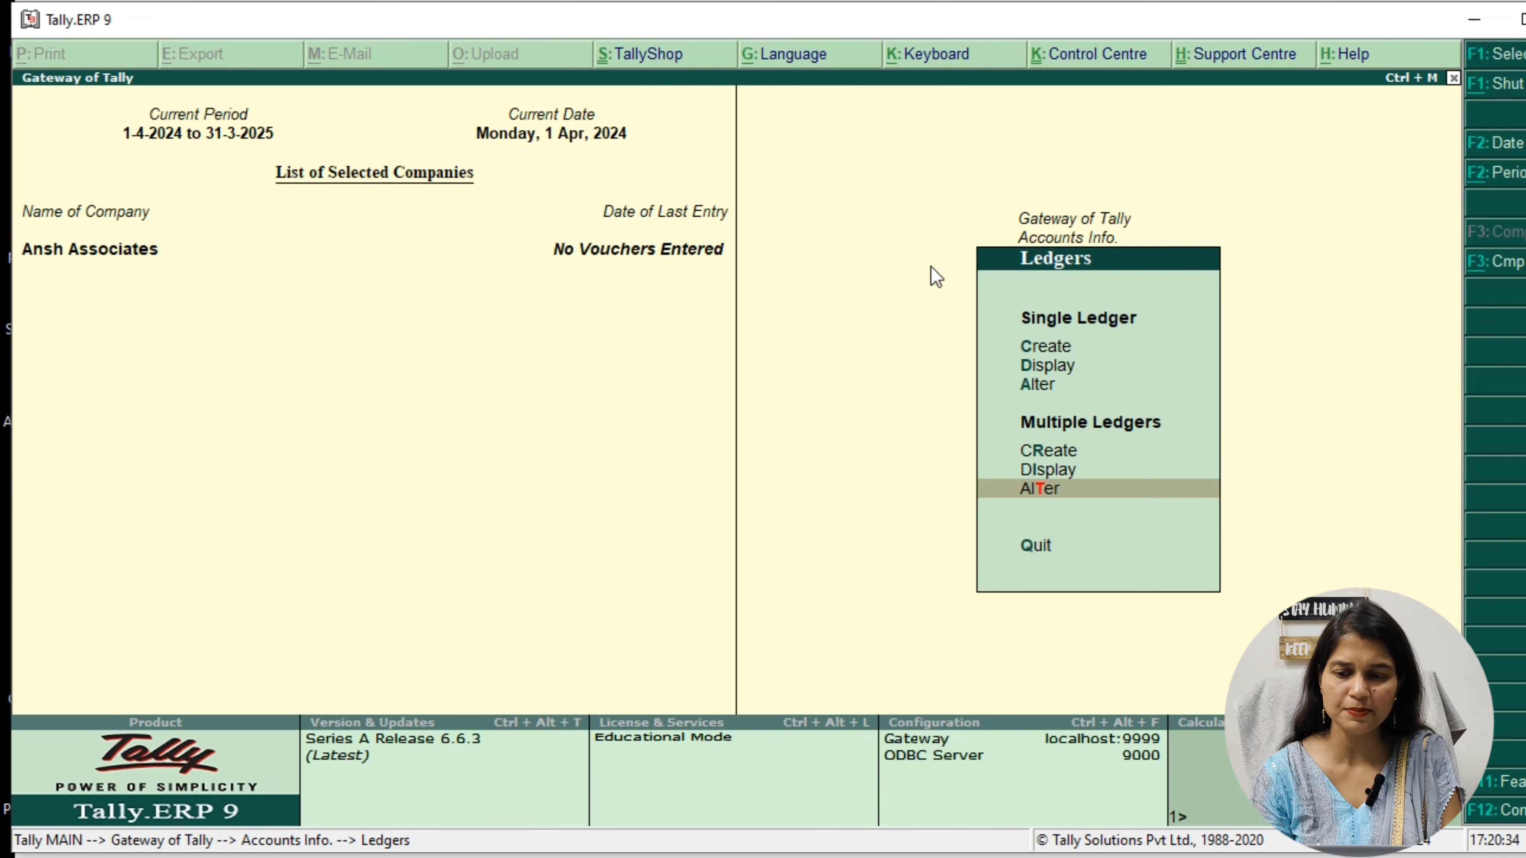
# Go to the option for altering a single ledger
pyautogui.press('Up')
pyautogui.press('Up')
pyautogui.press('Up')
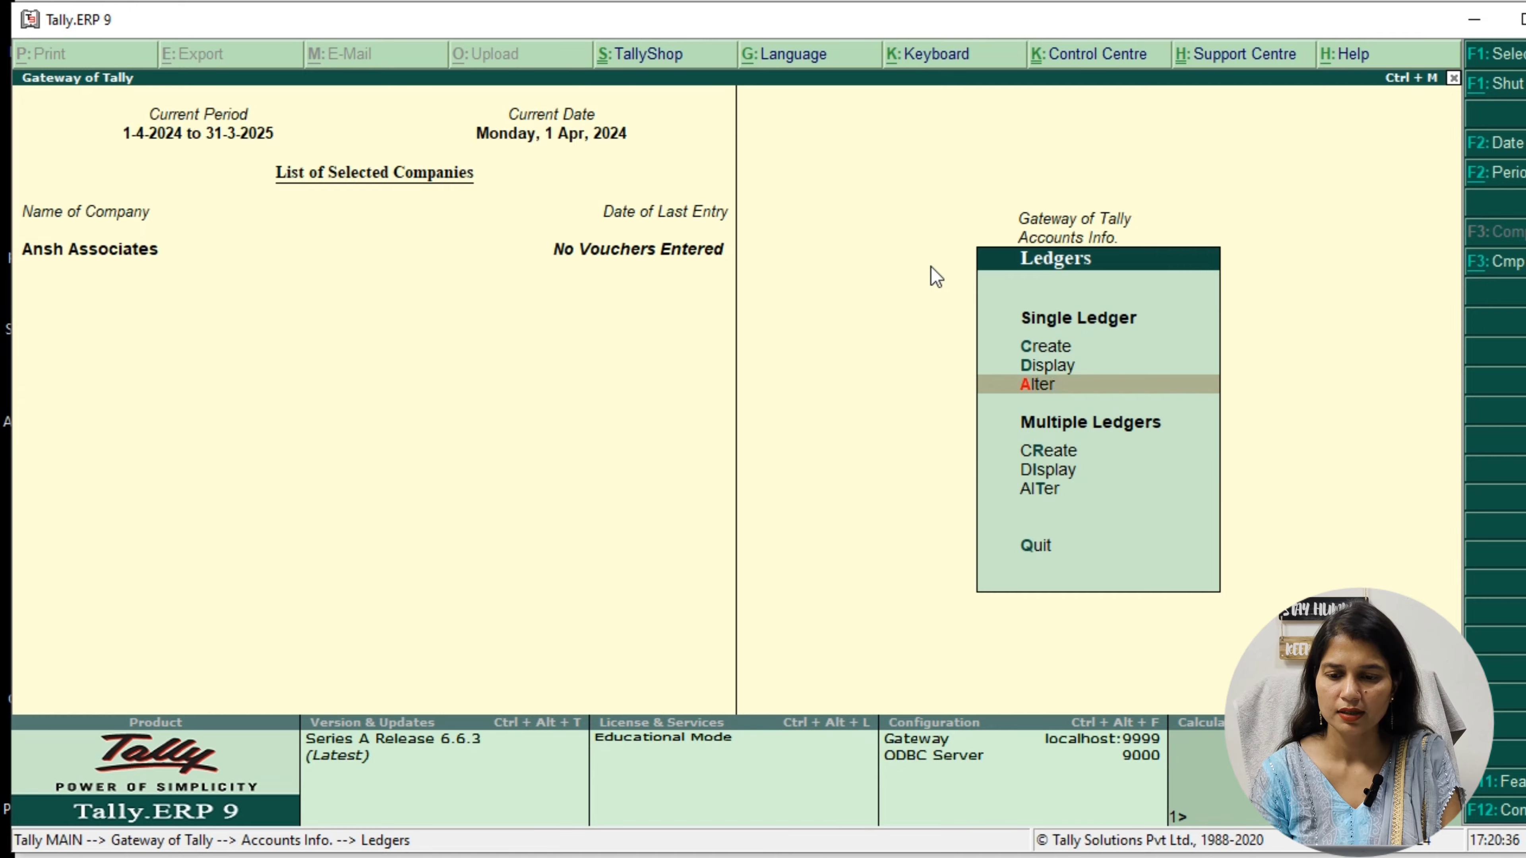